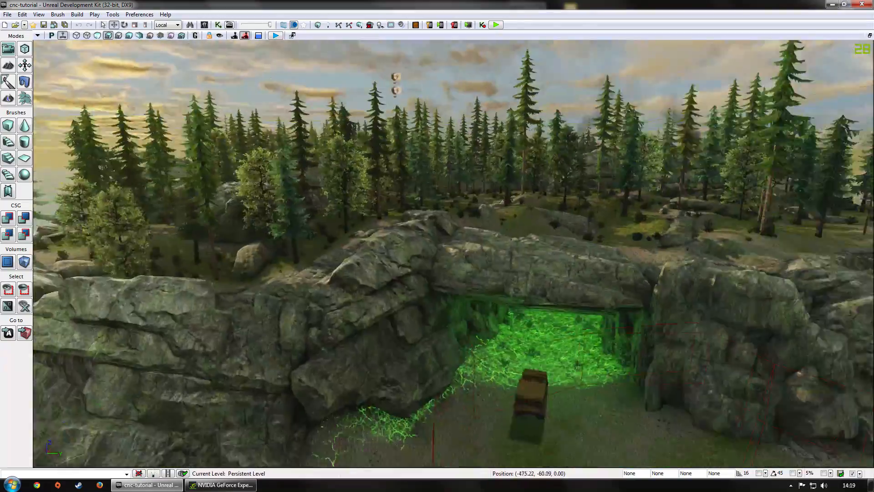
Open the properties of the blue-green spruce on the cliff top and locate its SM_TreeB_01 static mesh in the Content Browser
right_click_drag(453, 253, 650, 338)
left_click_drag(425, 376, 306, 315)
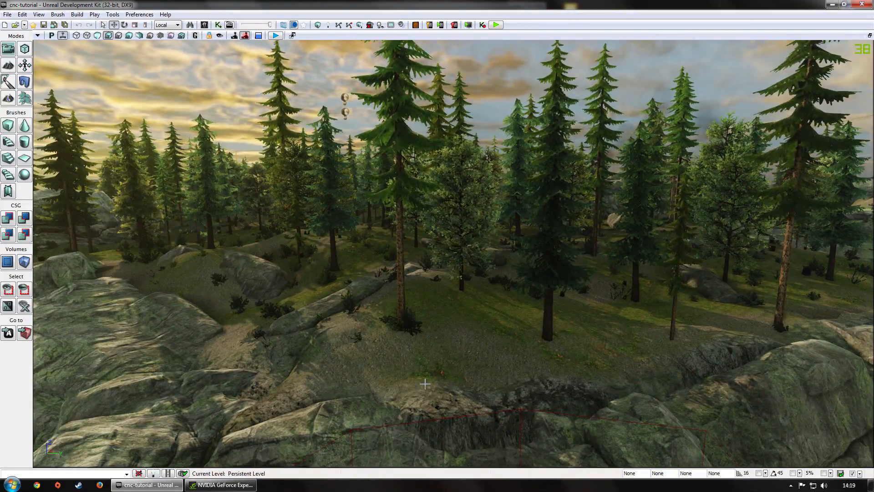
mouse_move(437, 375)
left_mouse_down()
mouse_move(423, 300)
mouse_move(392, 277)
mouse_move(342, 286)
mouse_move(430, 379)
left_mouse_up()
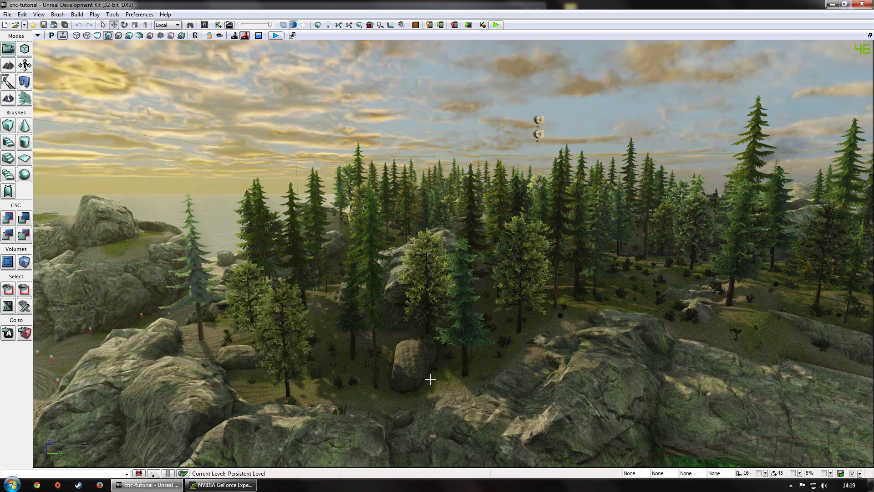
double_click(461, 285)
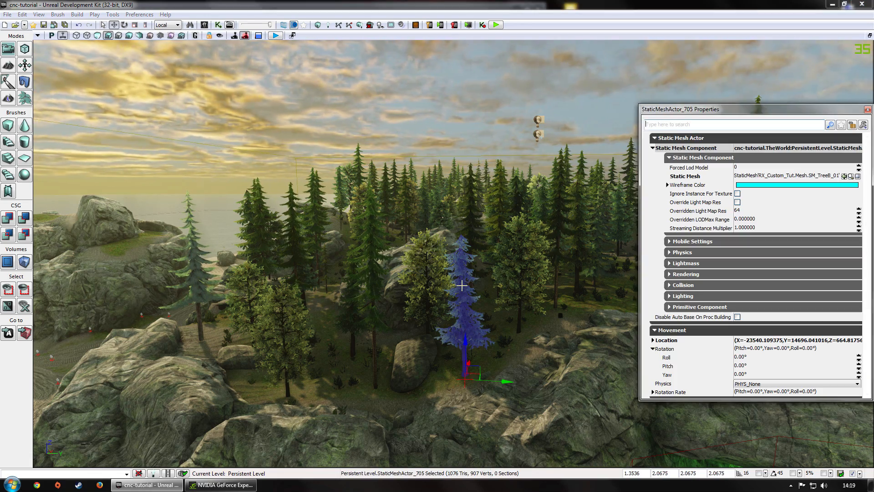
left_click(851, 176)
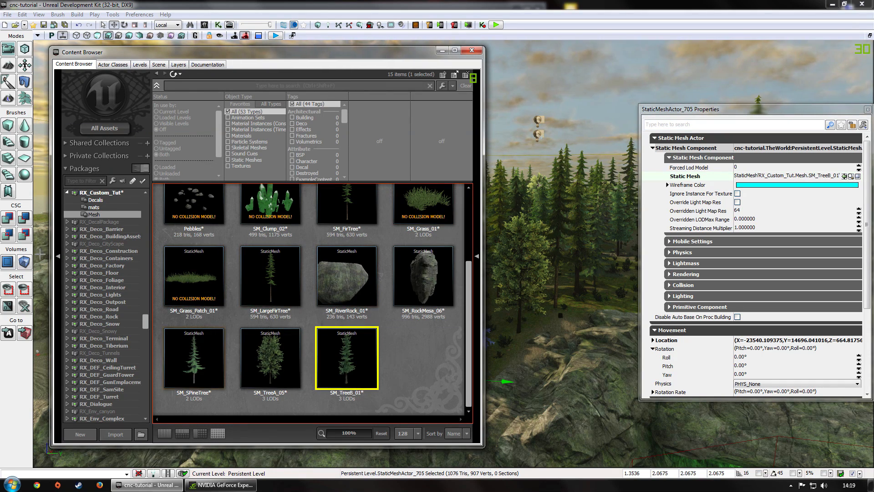
mouse_move(351, 341)
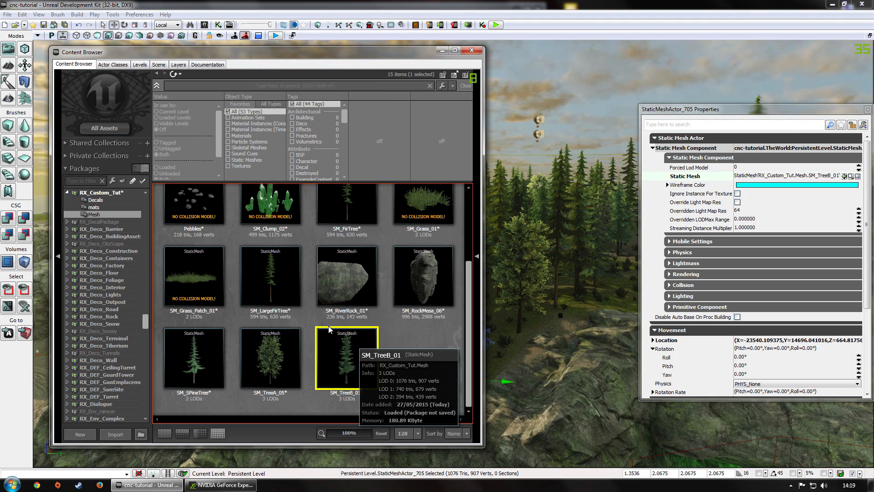
Browse the mats group of the RX_Custom_Tut package and select the M_Foliage_Master material
left_click(116, 222)
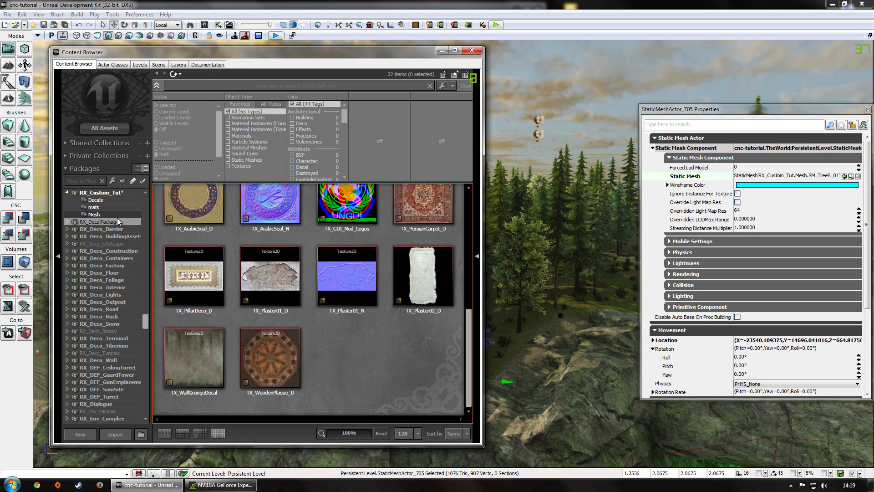
left_click(105, 208)
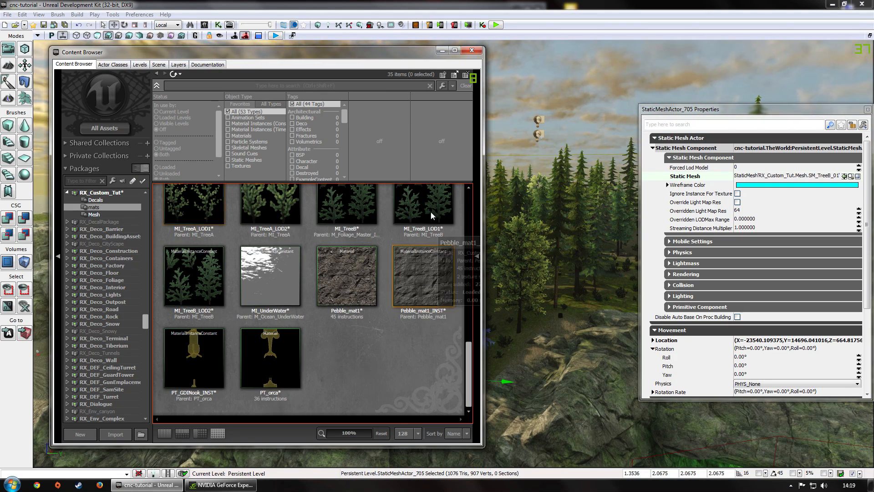
left_click(448, 288)
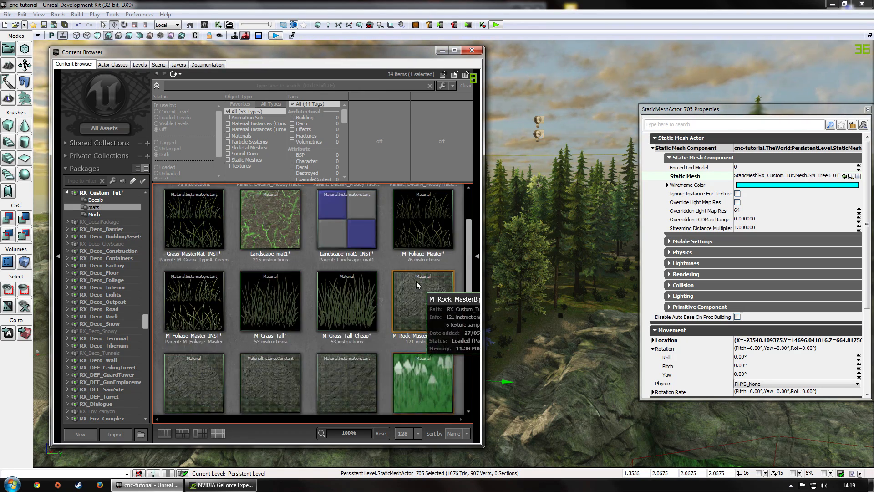
left_click(428, 239)
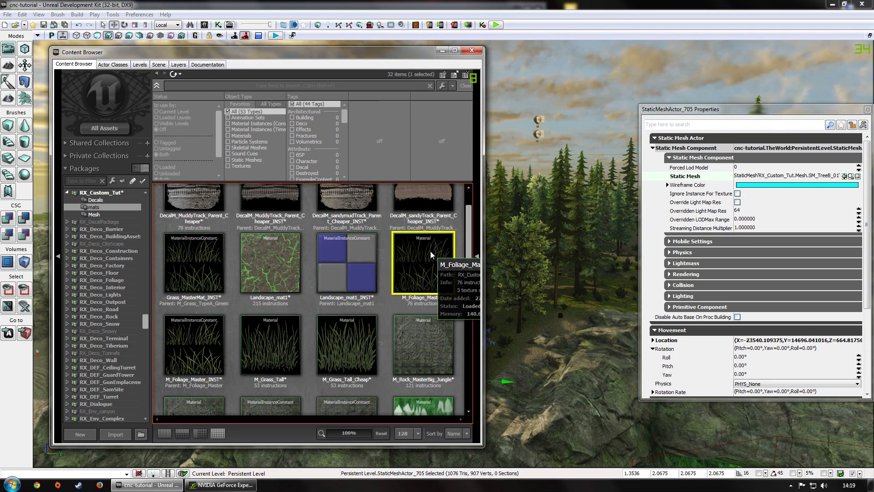
Look through the foliage materials in the mats group and select the MatInst_SPineTree material instance
scroll(428, 269, "down", 1)
scroll(430, 287, "down", 4)
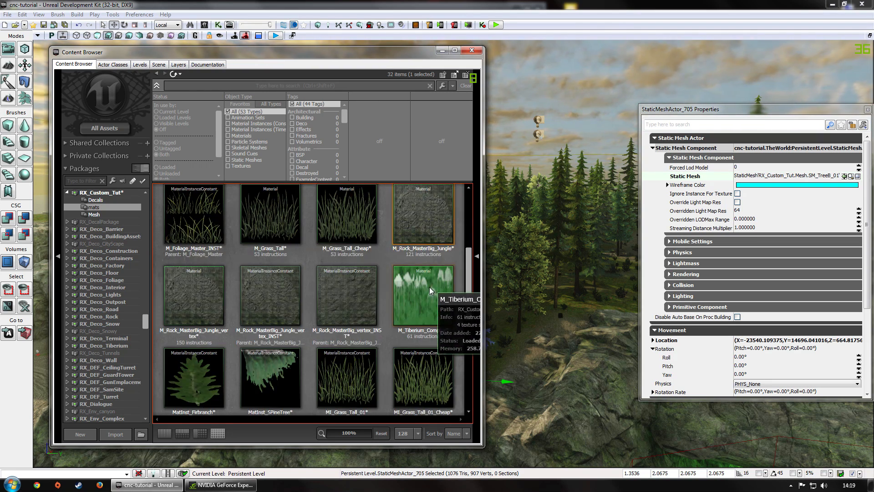
scroll(428, 301, "up", 4)
scroll(420, 293, "down", 4)
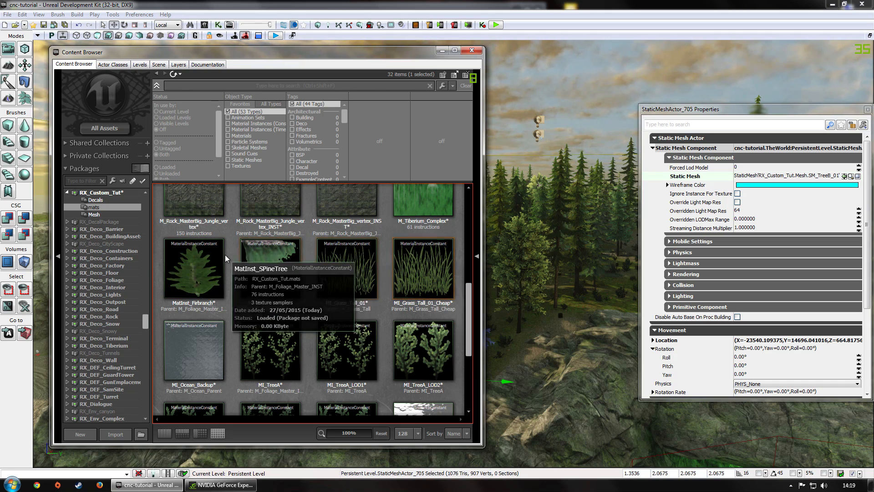
left_click(287, 263)
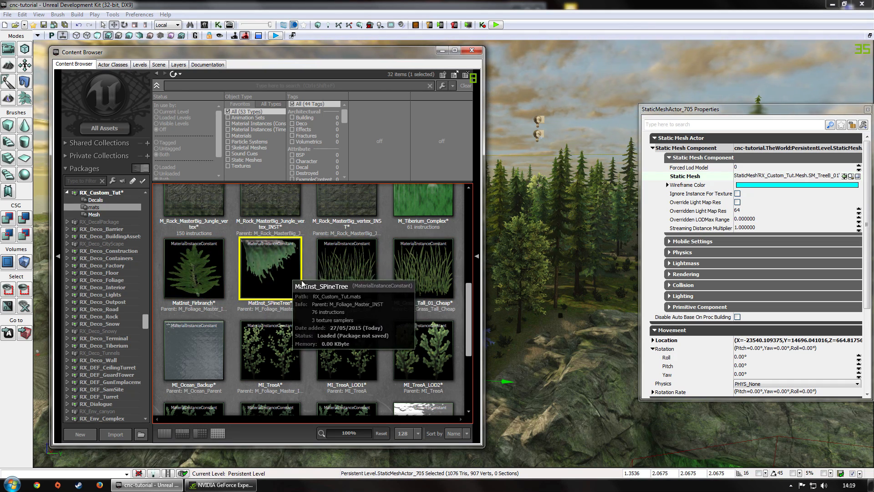
Return to the M_Foliage_Master material in the mats group and select it
scroll(293, 301, "up", 2)
scroll(298, 312, "up", 3)
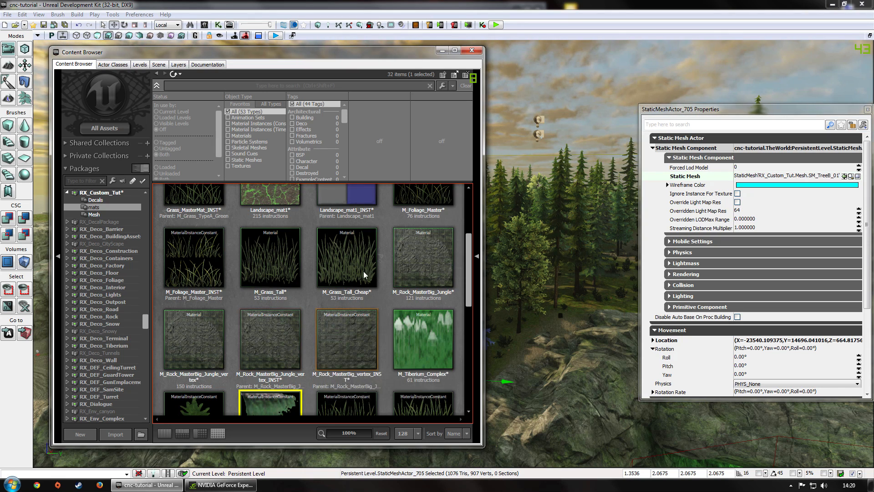
left_click(412, 200)
scroll(401, 209, "up", 1)
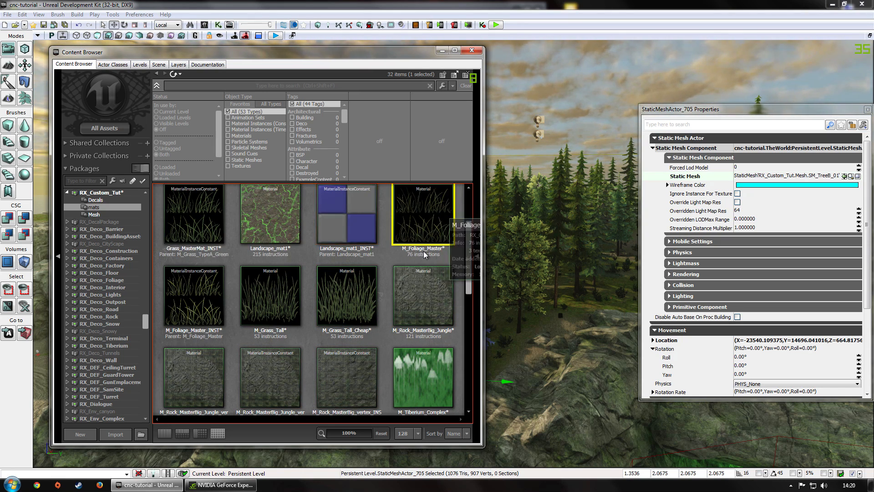
Find the tree material instances in the mats group and select MI_TreeB
scroll(386, 292, "down", 5)
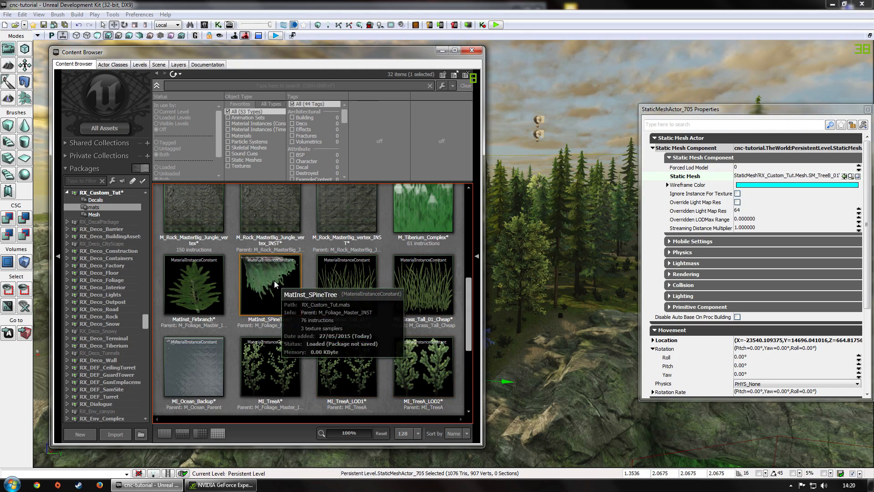
scroll(342, 310, "down", 2)
scroll(347, 308, "down", 2)
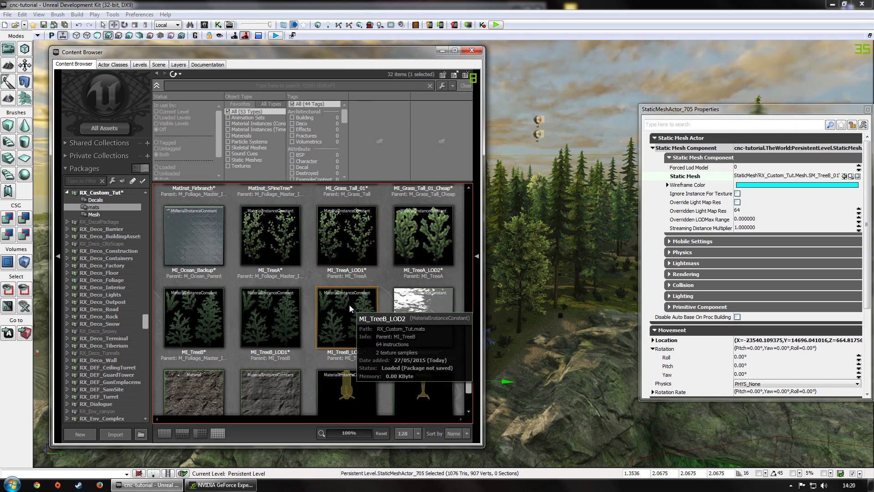
left_click(192, 321)
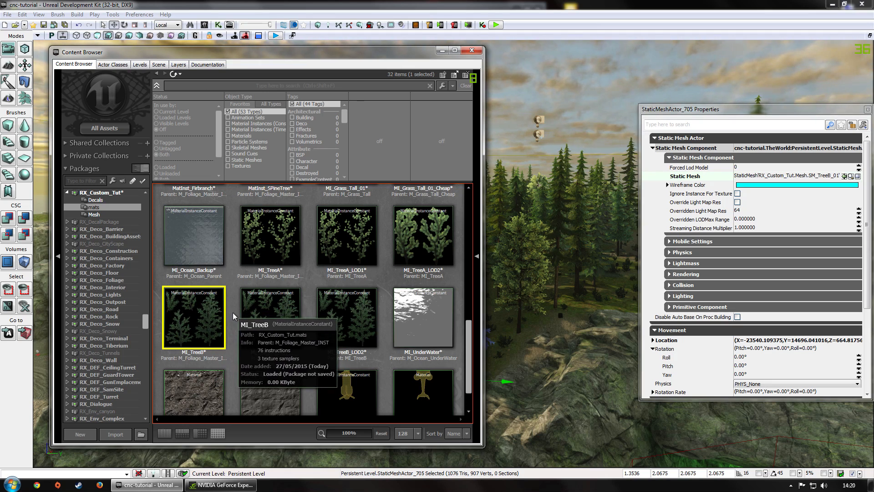
Open the M_Foliage_Master_INST material instance to examine its wind and world position offset parameters
scroll(233, 316, "up", 5)
scroll(299, 329, "up", 2)
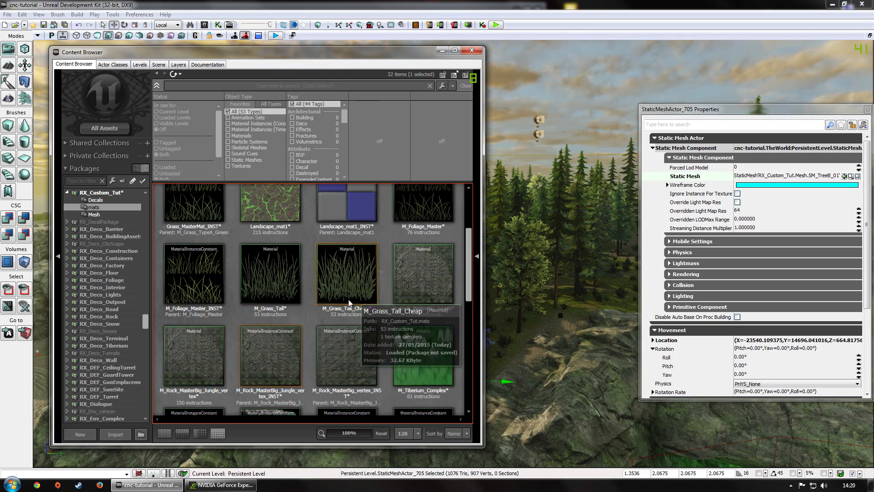
left_click(427, 234)
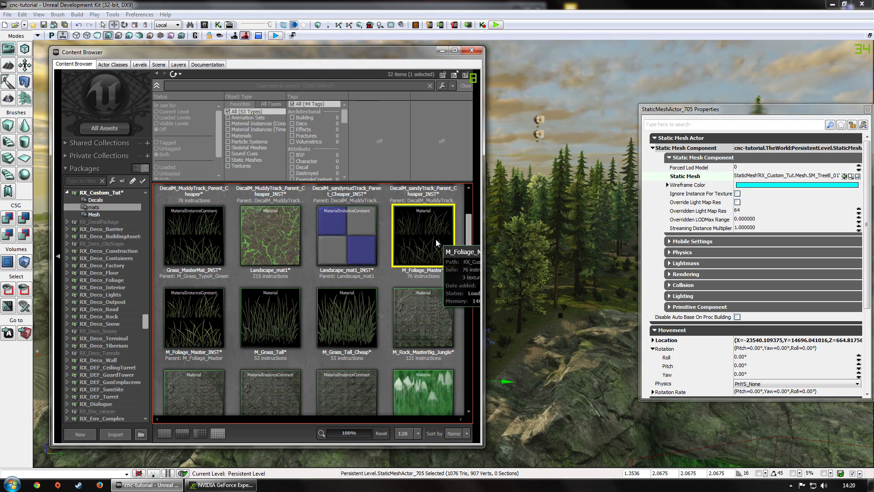
left_click(188, 304)
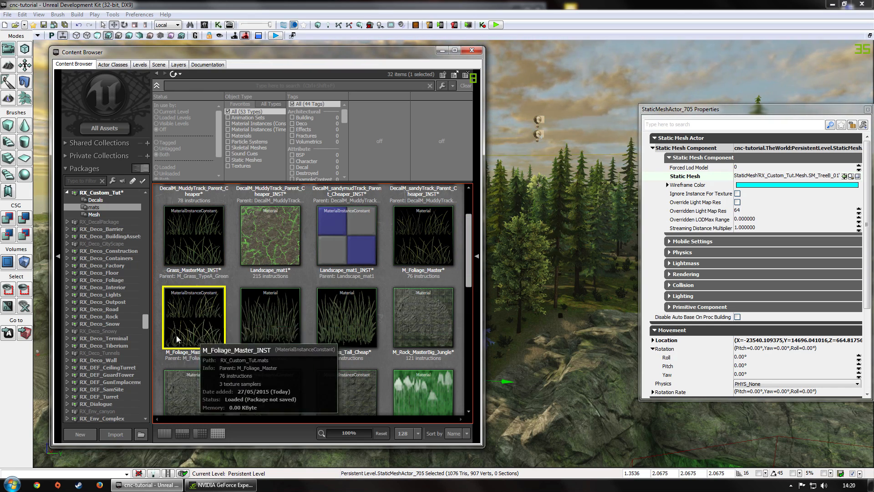
double_click(196, 320)
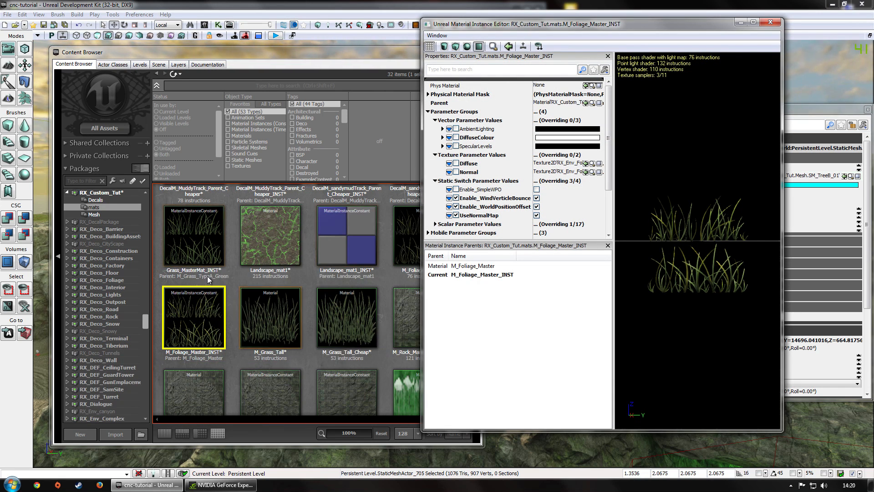
Close the material instance editor, the tree's properties window and the Content Browser
left_click(768, 23)
left_click_drag(825, 111, 702, 120)
left_click(745, 120)
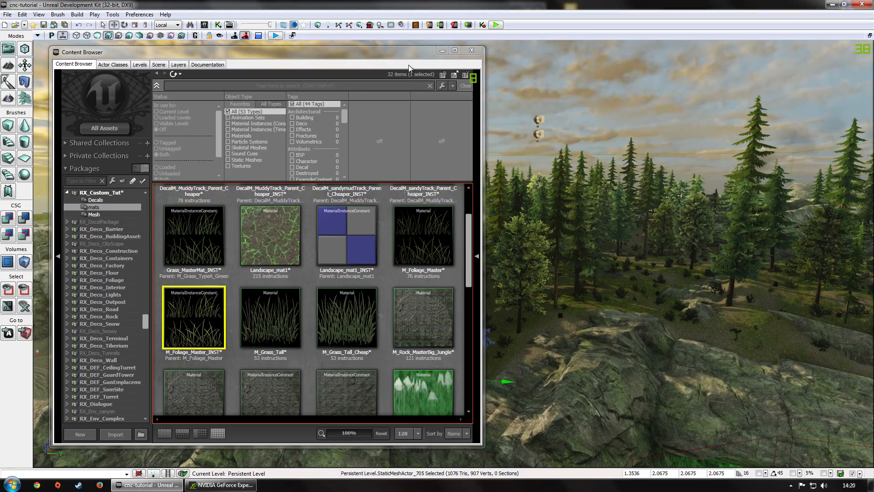
left_click(476, 54)
Show the Actor Classes list in a window moved aside so that the forest ground stays clear
right_click_drag(550, 332, 523, 353)
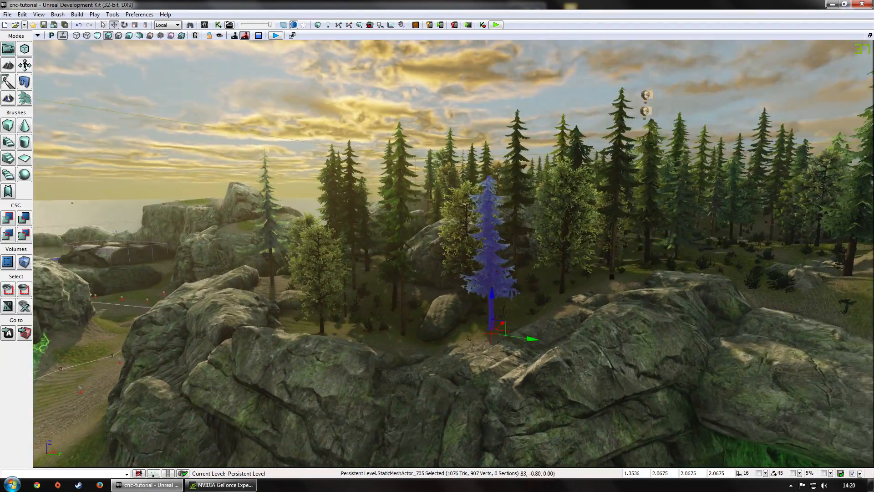
left_click_drag(558, 339, 580, 268)
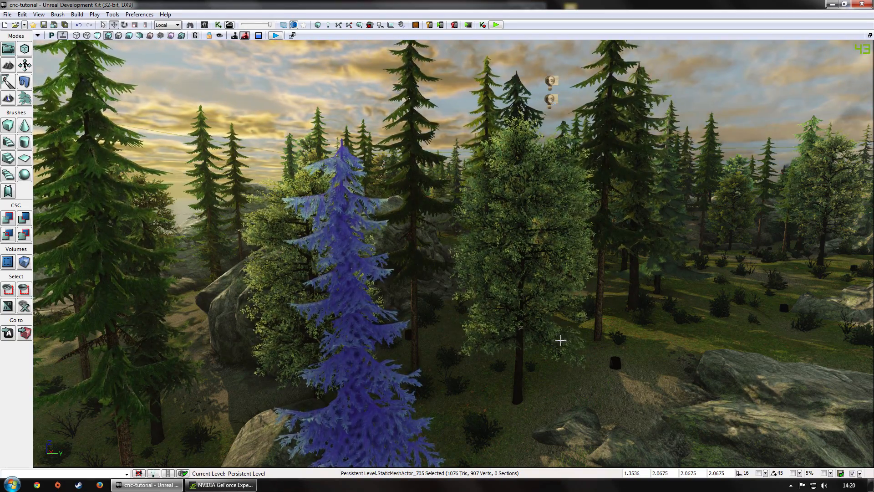
left_click_drag(560, 340, 568, 273)
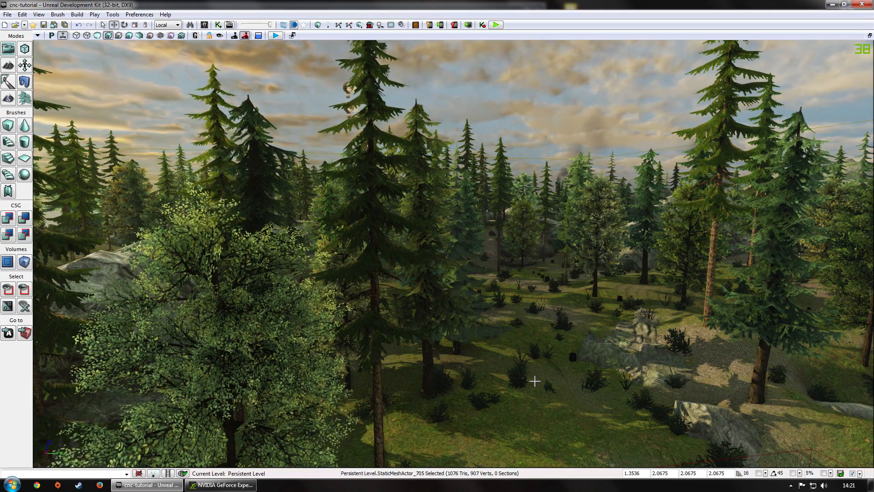
left_click(205, 25)
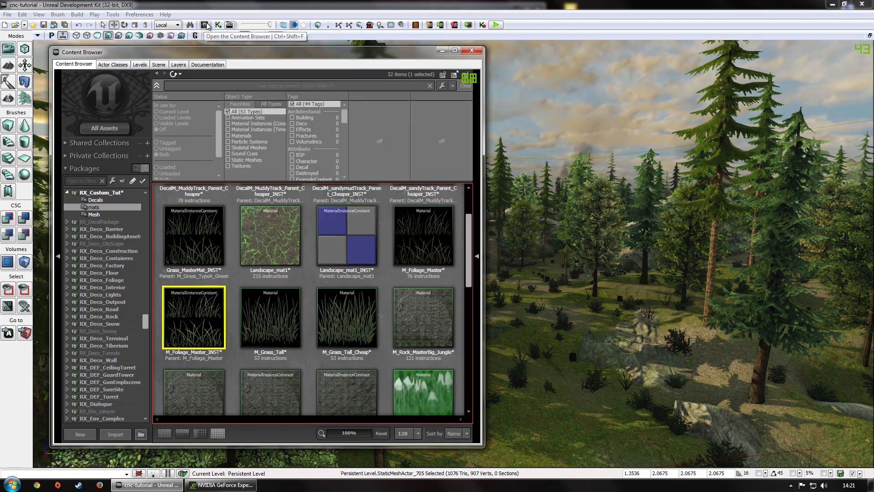
left_click(110, 65)
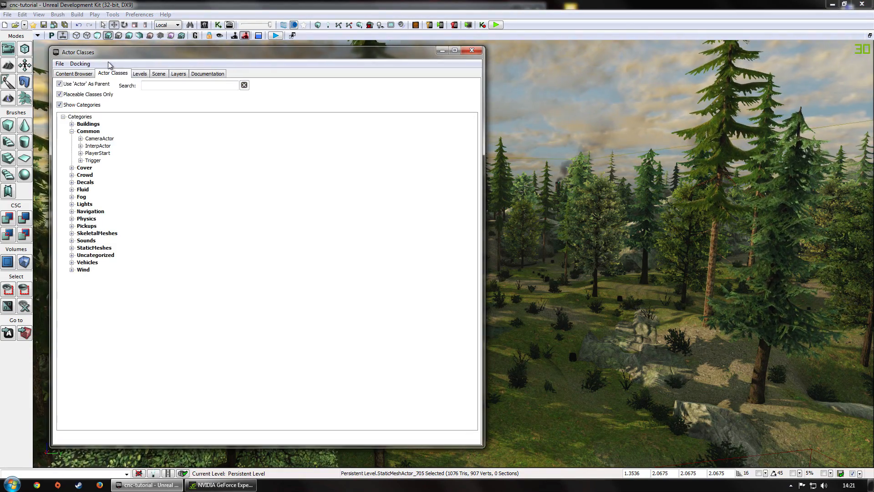
left_click_drag(103, 55, 709, 66)
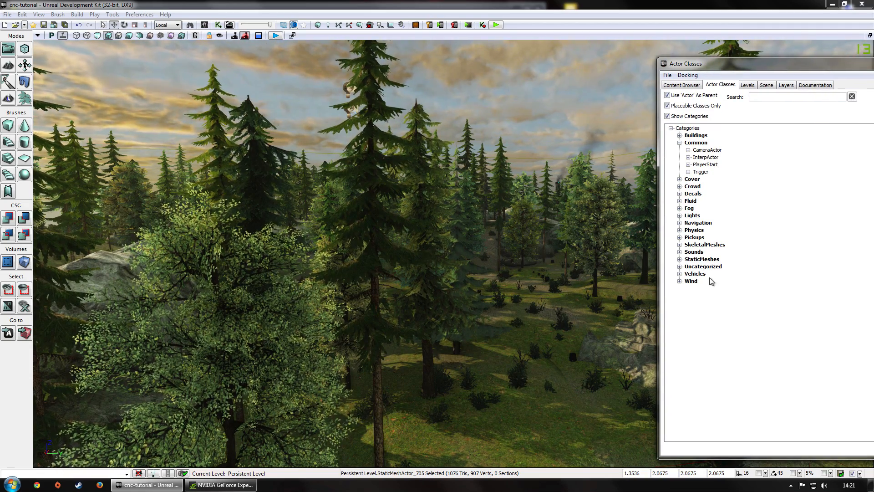
left_click(693, 88)
left_click(719, 86)
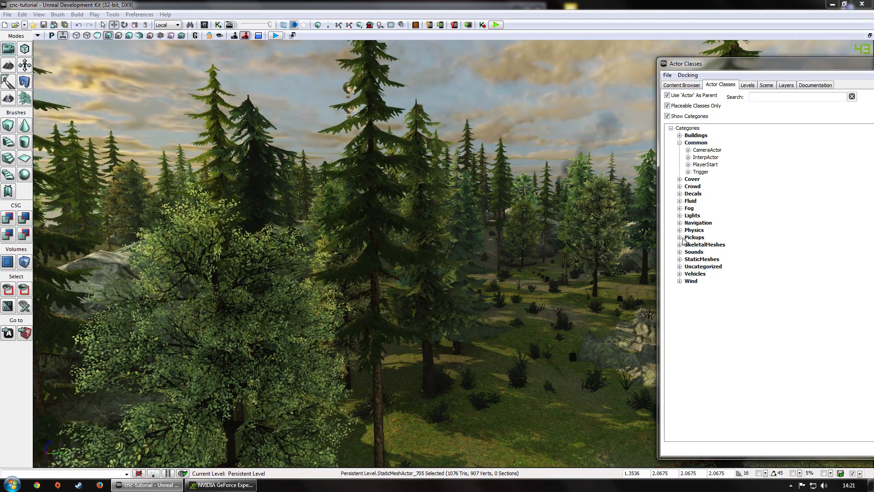
left_click(680, 266)
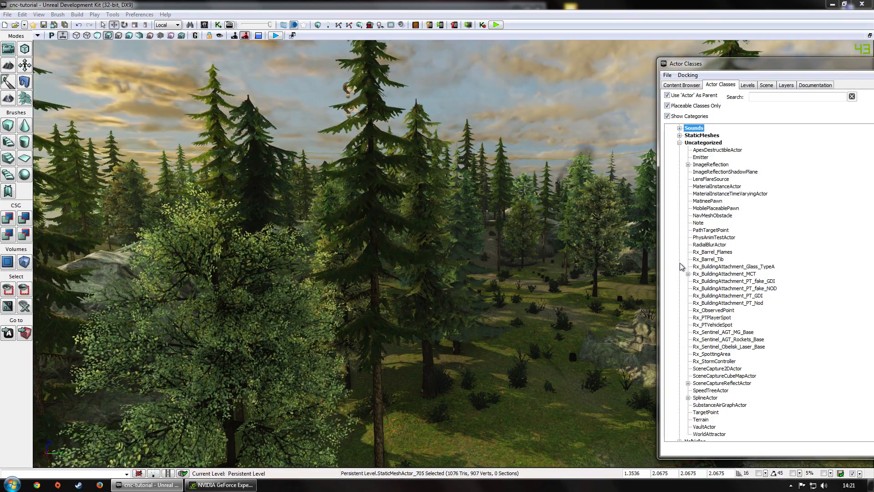
left_click(687, 143)
left_click(680, 142)
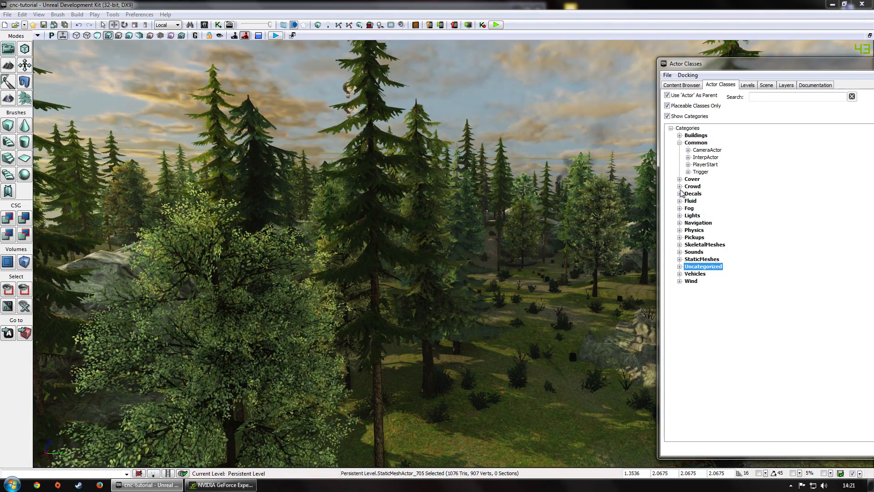
Place a WindDirectionalSource actor from the Wind category on the grassy forest floor and close the class list
left_click(681, 281)
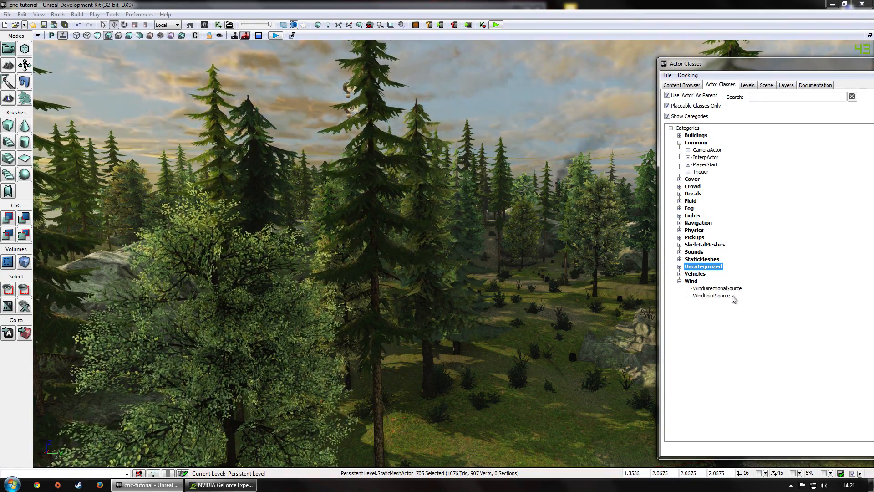
left_click(721, 289)
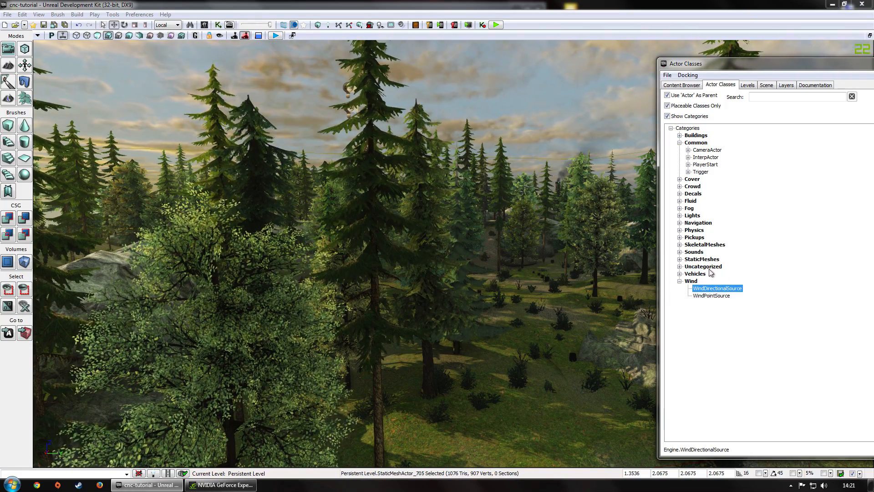
left_click_drag(538, 407, 537, 403)
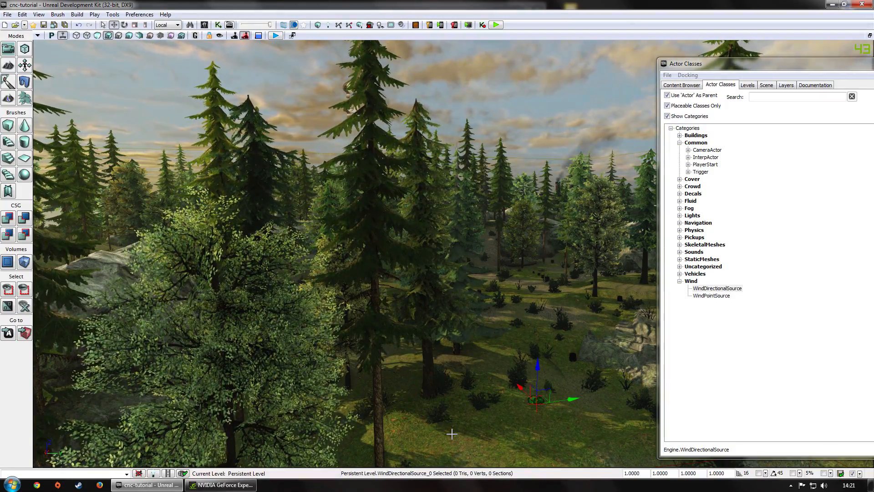
left_click_drag(832, 74, 178, 136)
left_click(432, 127)
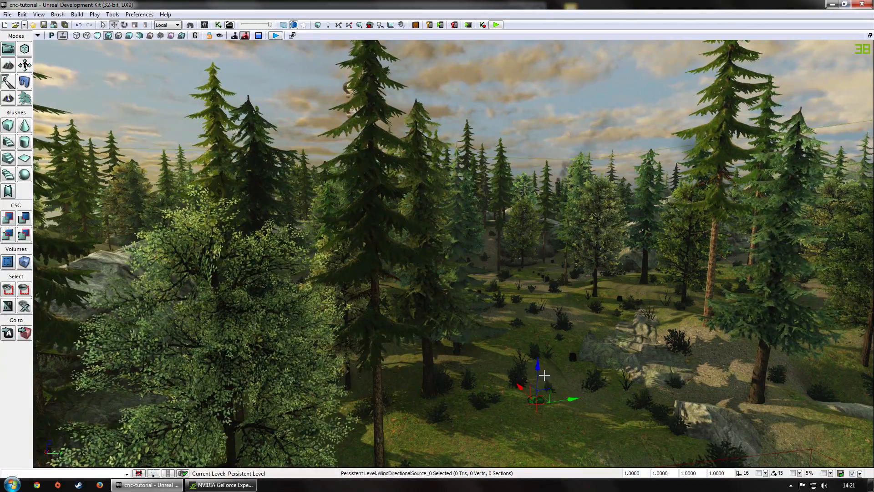
Raise the wind source high above the forest floor, open its properties and expand its Wind Directional Source component settings
left_click_drag(539, 367, 545, 125)
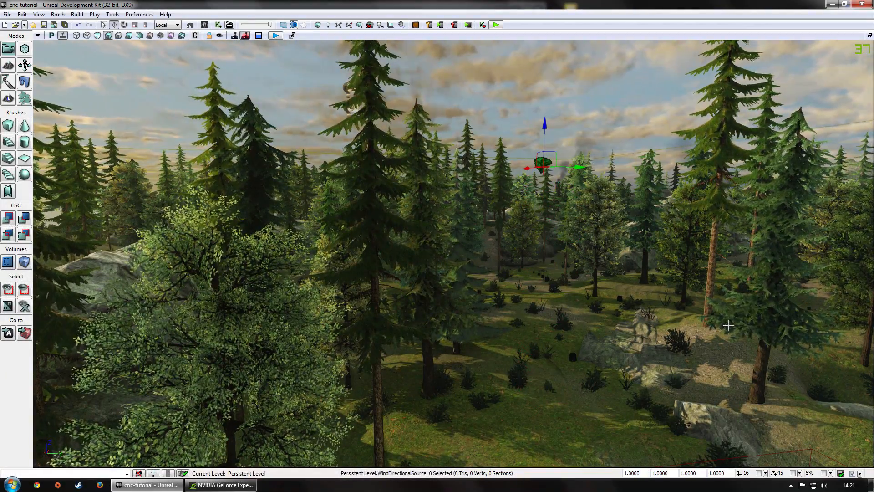
key("F4")
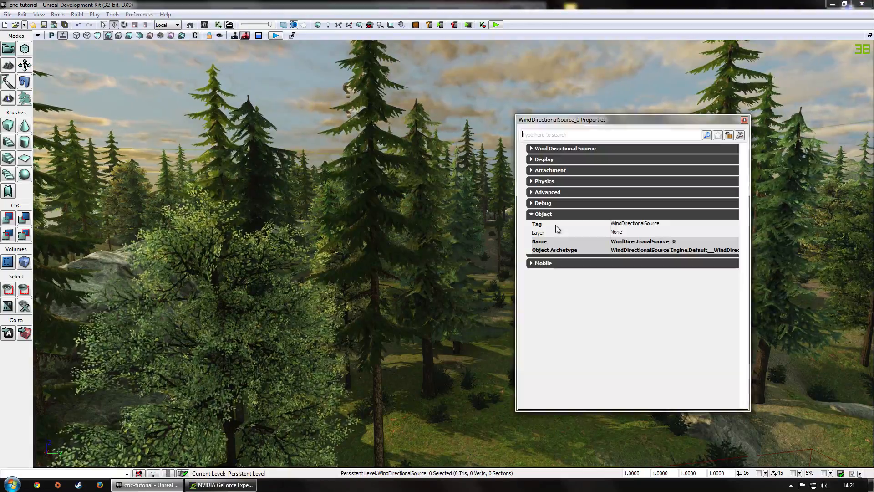
left_click(538, 150)
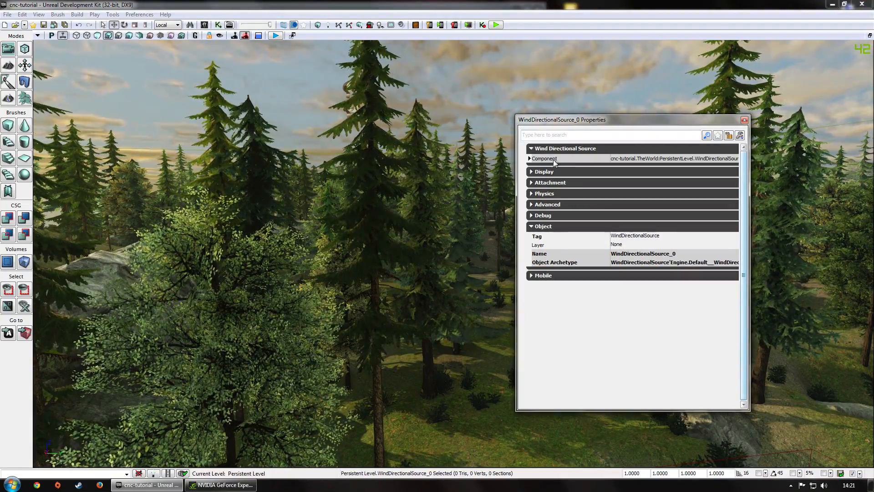
left_click(554, 151)
left_click(533, 150)
left_click(539, 160)
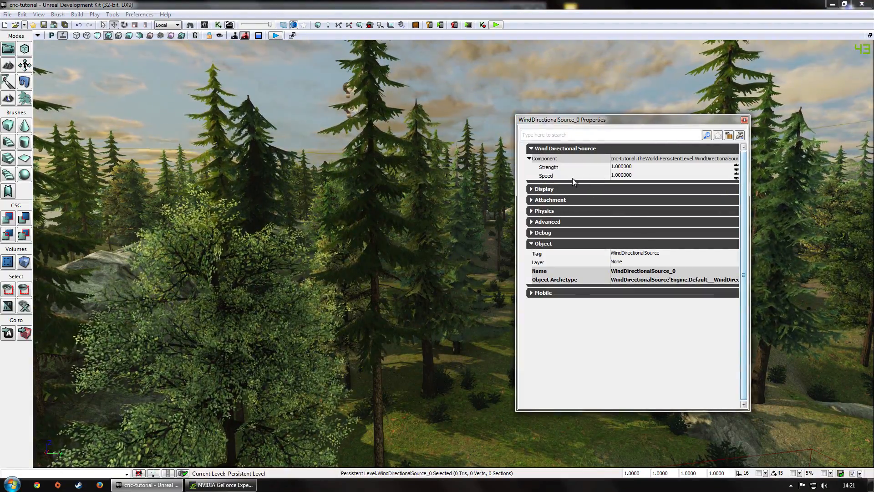
Try a Strength of 30 on the wind source and set it back to 1
left_click(632, 165)
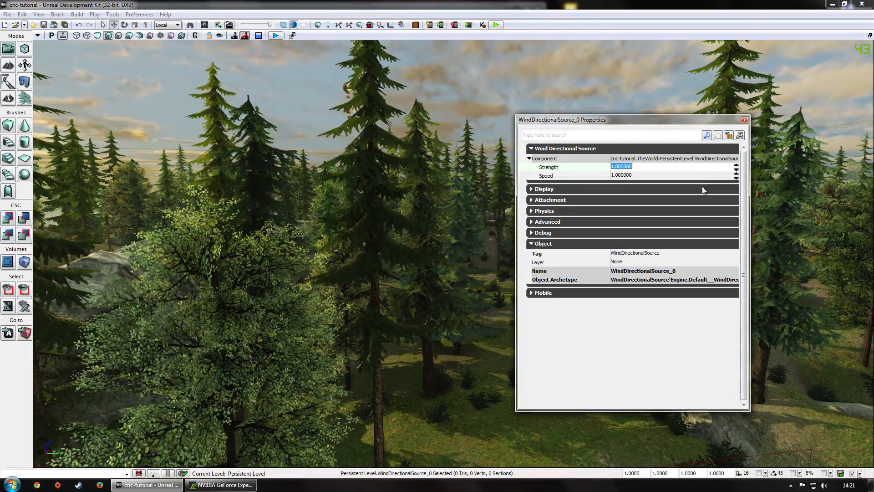
type("30")
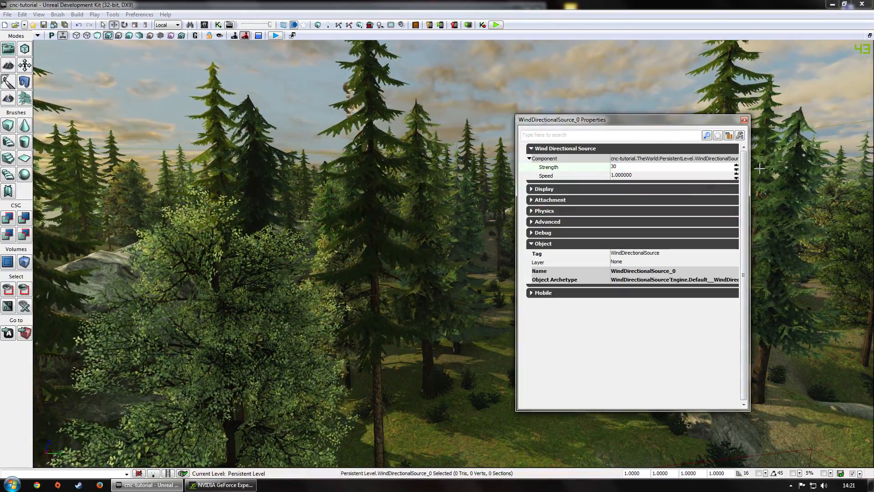
left_click(649, 174)
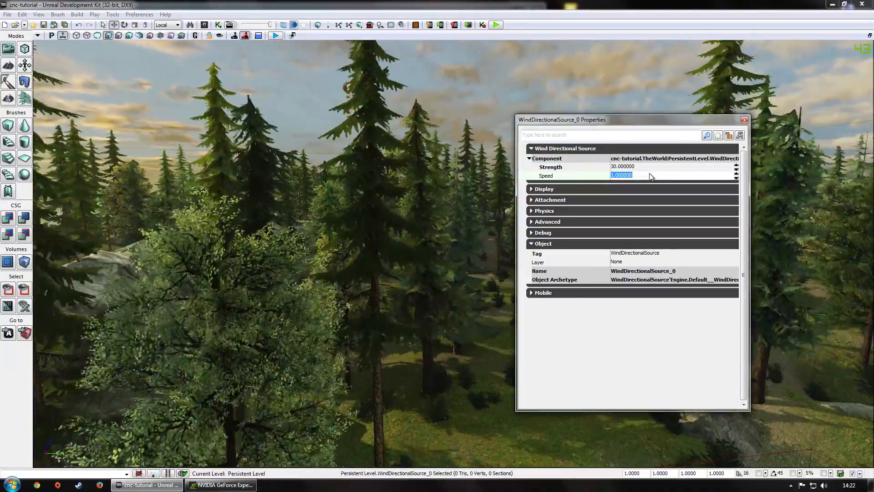
left_click(639, 167)
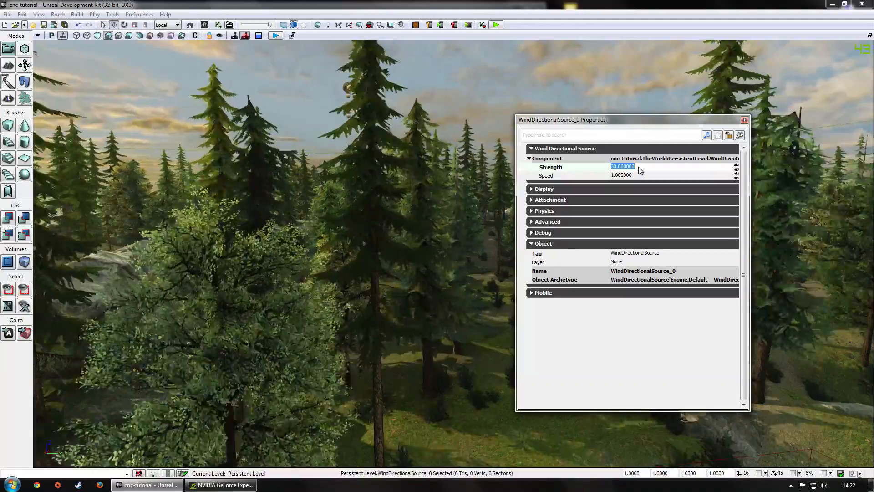
type("1")
Try a Speed of 0.5 on the wind source, move its properties window lower and set Speed back to 1
left_click(650, 177)
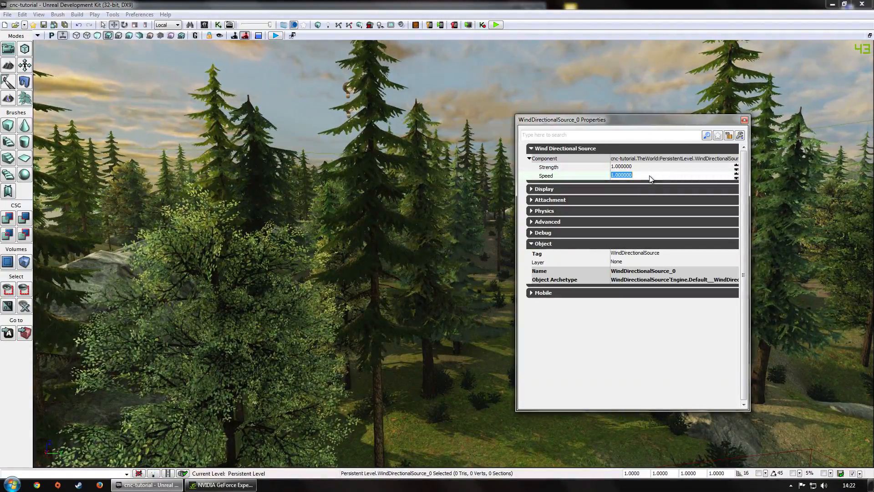
left_click(638, 167)
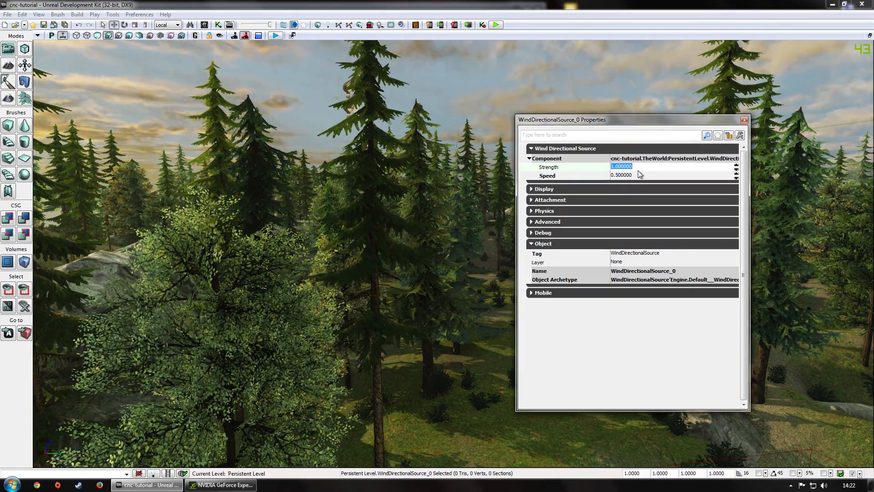
left_click(639, 176)
left_click_drag(642, 120, 516, 184)
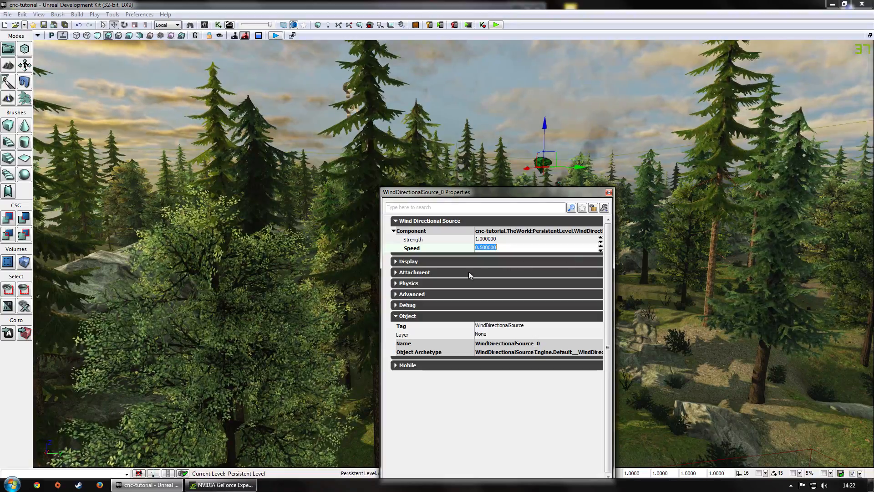
type("1")
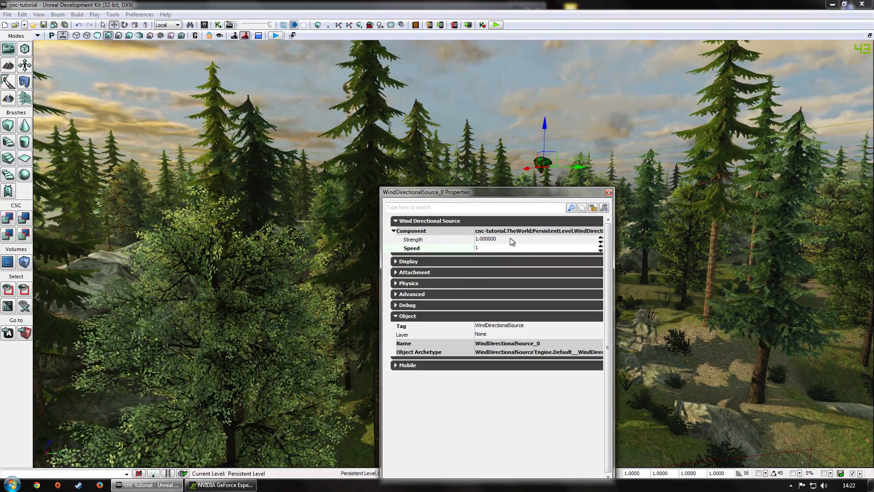
left_click(510, 239)
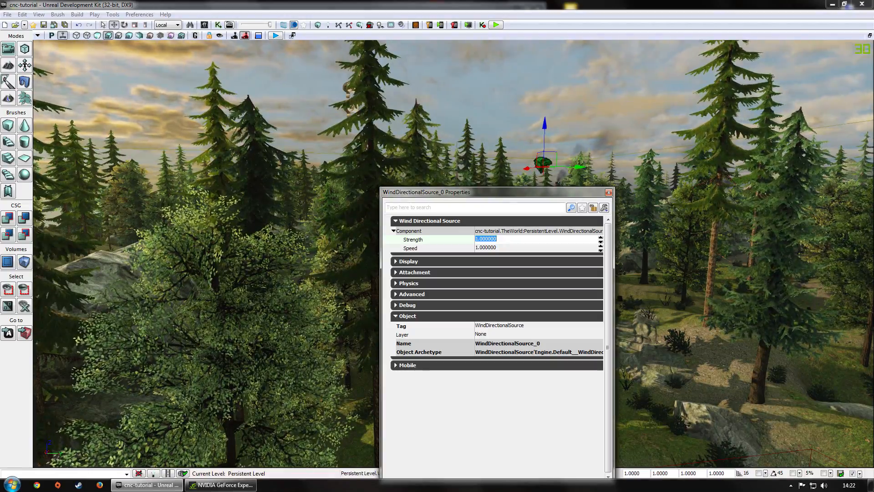
Set the wind source's Strength to 0.5 and close its properties window
right_click_drag(697, 160, 842, 160)
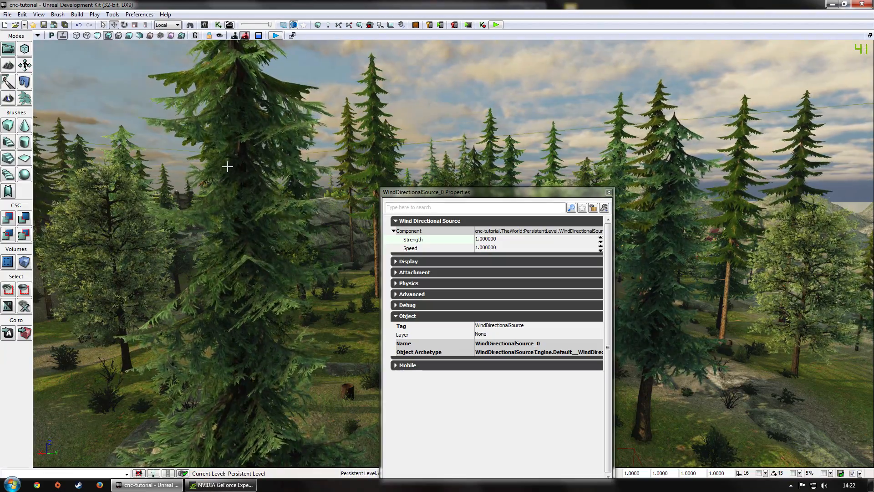
left_click(492, 239)
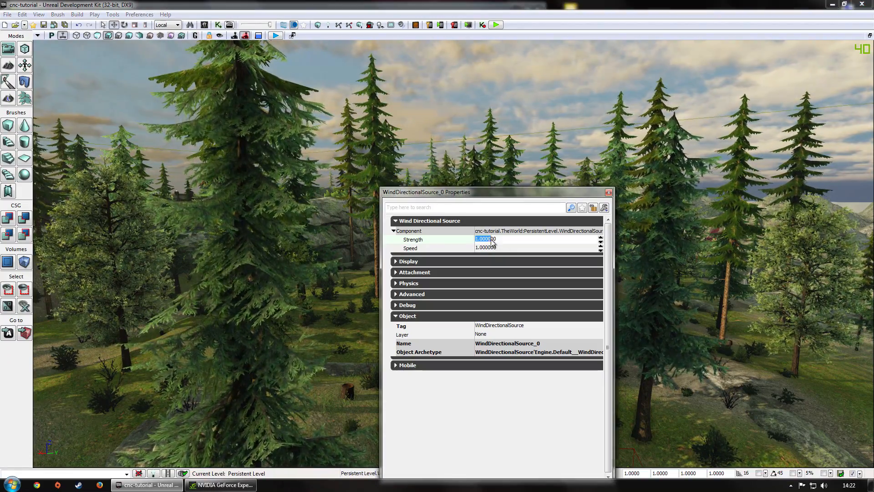
type("0.5")
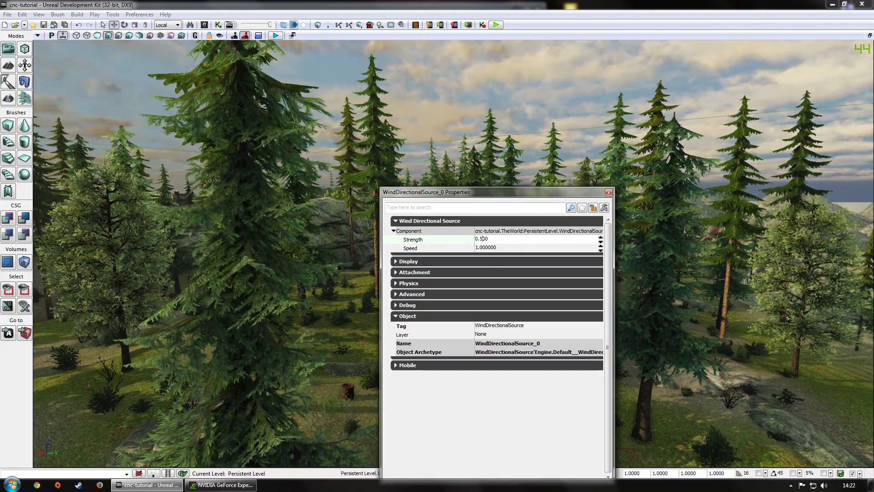
left_click(515, 248)
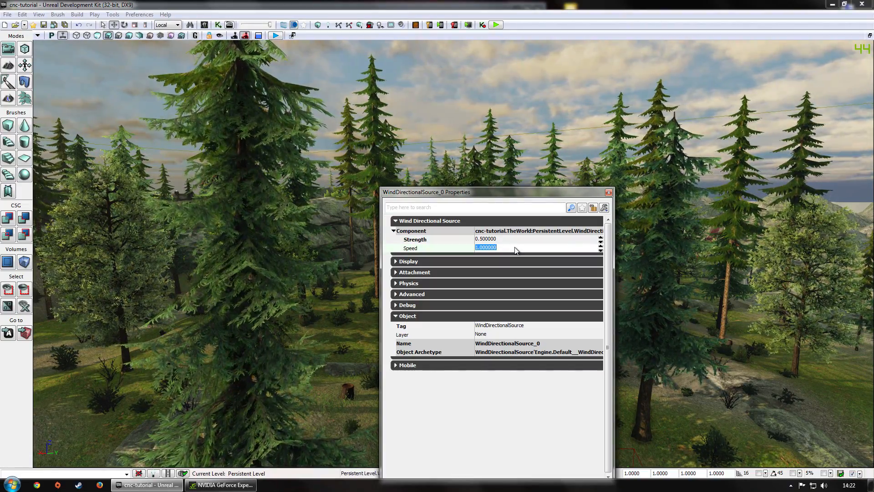
left_click(609, 193)
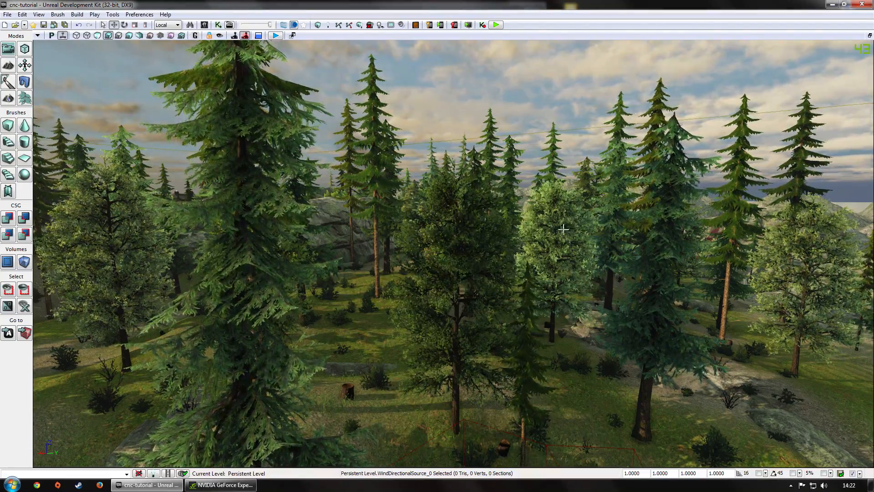
Switch to Foliage mode near the grassy ground and locate the DesertGrassA foliage mesh in the Content Browser
left_click_drag(545, 249, 545, 356)
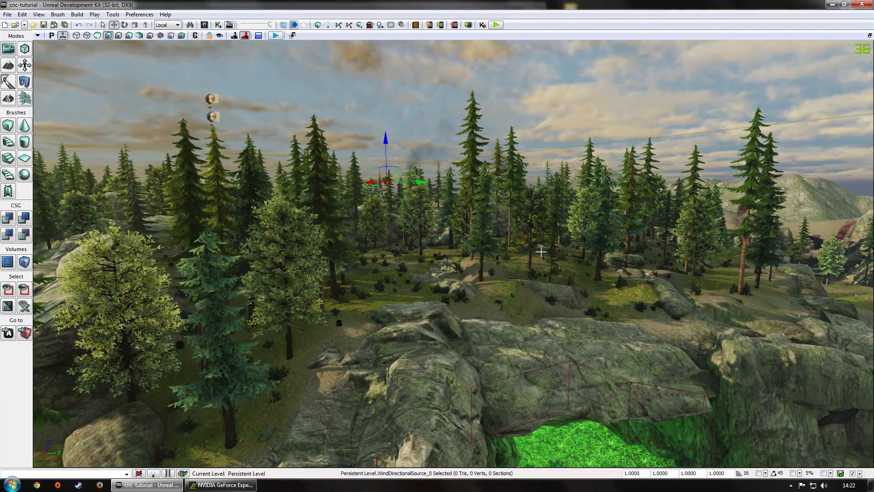
right_click_drag(542, 272, 455, 298)
left_click_drag(455, 299, 515, 289)
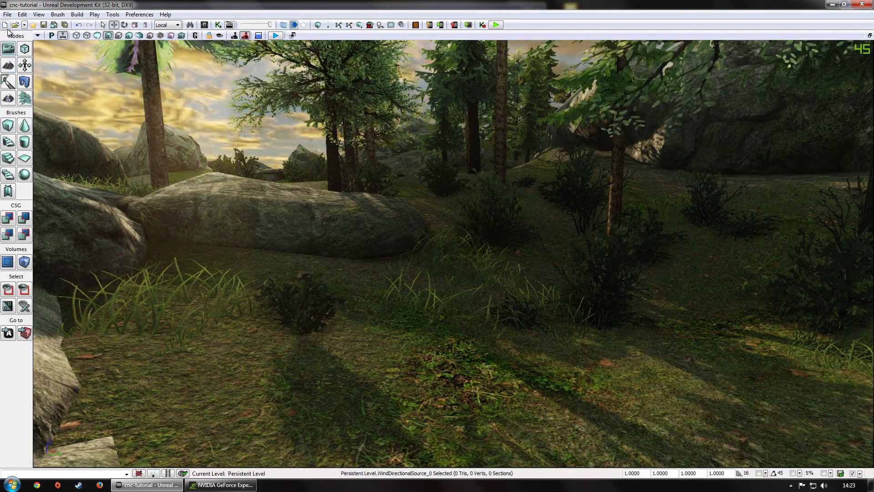
left_click(25, 97)
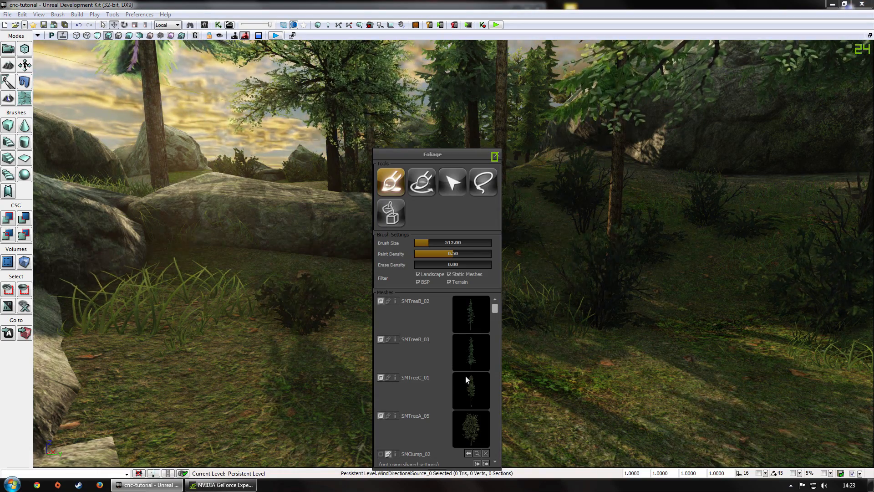
left_click_drag(496, 310, 497, 329)
left_click(477, 306)
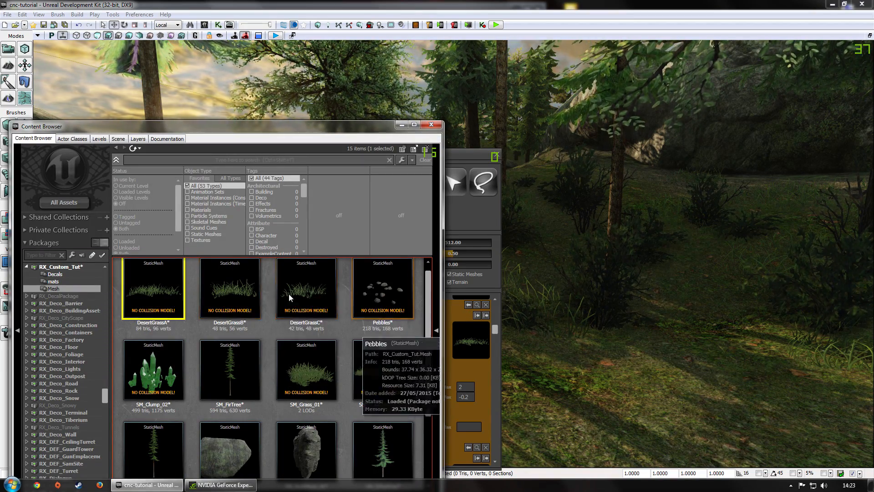
Open the DesertGrassA mesh in the Static Mesh Editor and locate its assigned material in the Content Browser
double_click(152, 277)
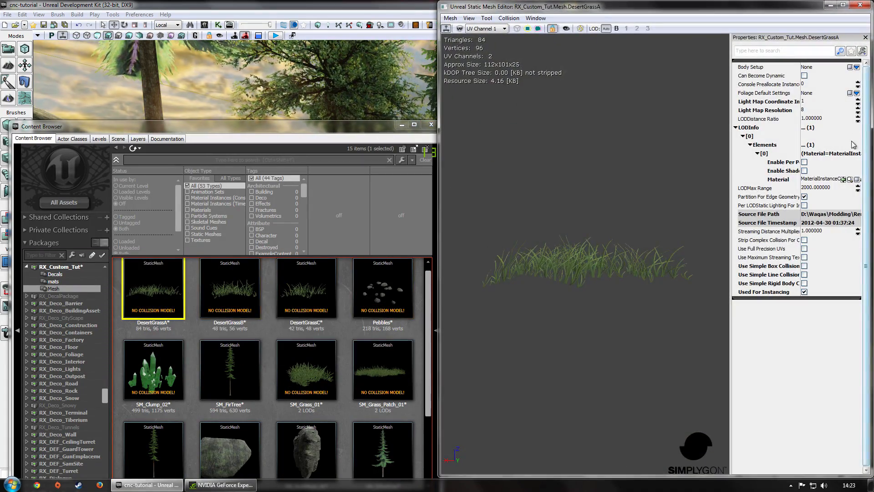
left_click(845, 179)
left_click(850, 180)
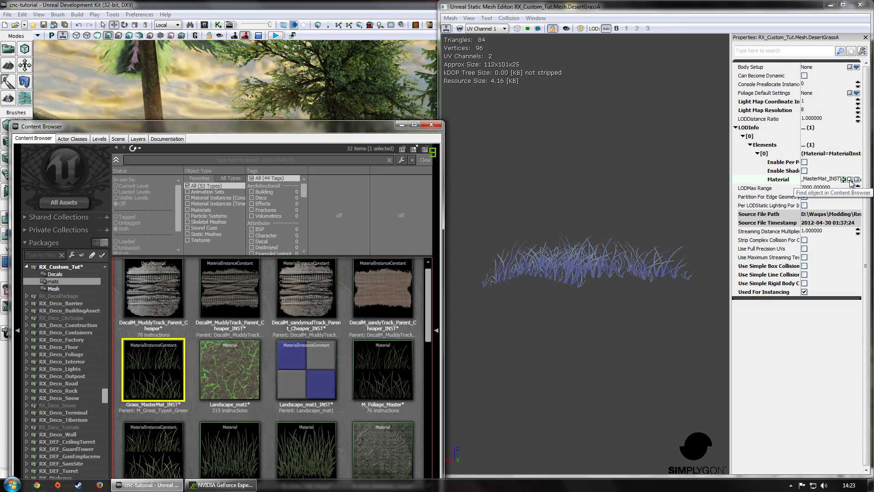
Assign M_Foliage_Master_INST as DesertGrassA's material, copy the material reference and close the mesh editor
left_click(380, 371)
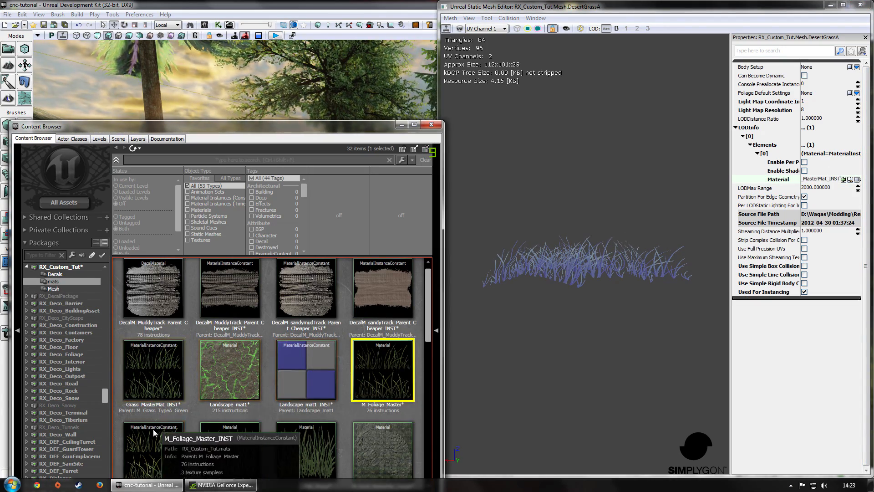
left_click(157, 440)
left_click(844, 179)
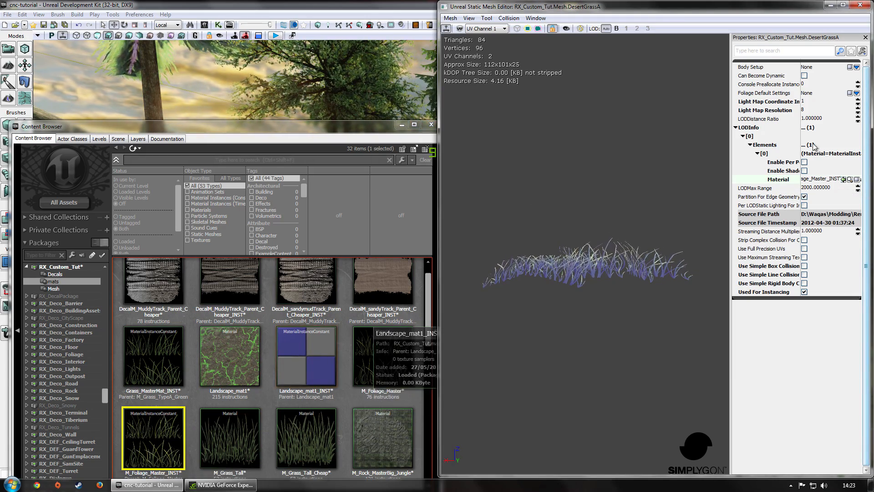
right_click(825, 181)
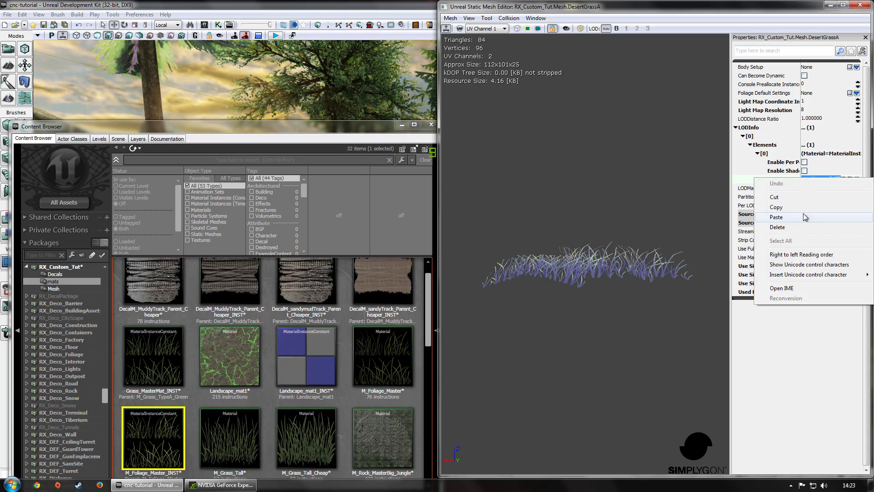
left_click(800, 208)
left_click(866, 7)
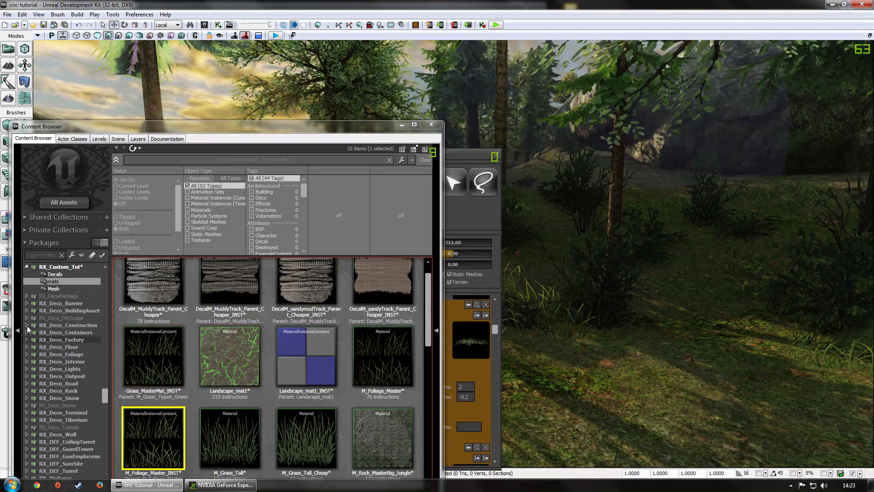
Open the DesertGrassB and DesertGrassC meshes, paste the M_Foliage_Master_INST reference as DesertGrassC's material and close its editor
left_click(54, 288)
double_click(230, 287)
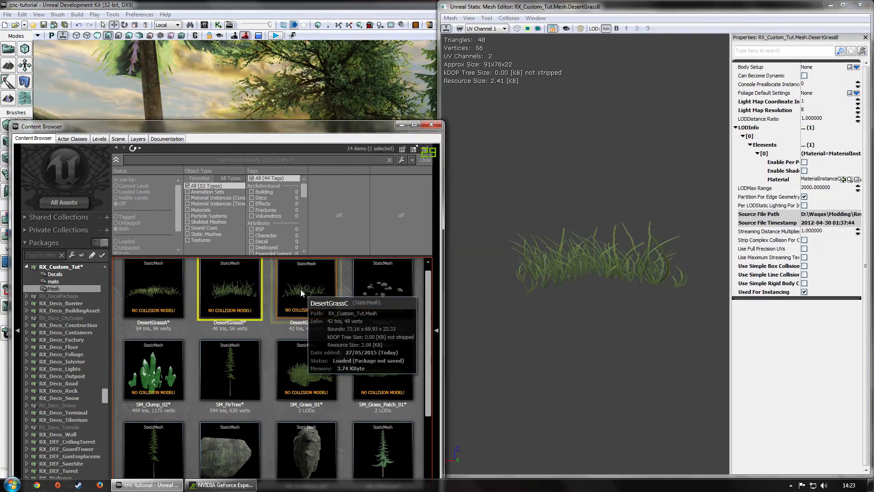
double_click(301, 290)
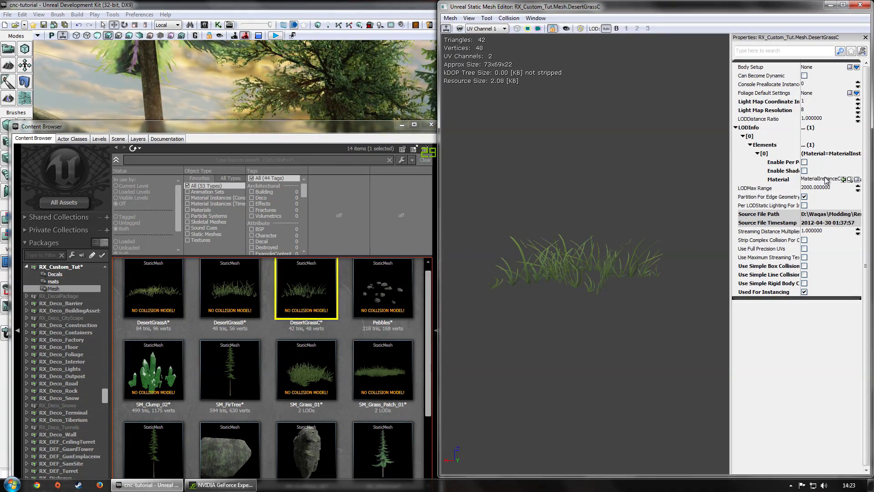
left_click(826, 178)
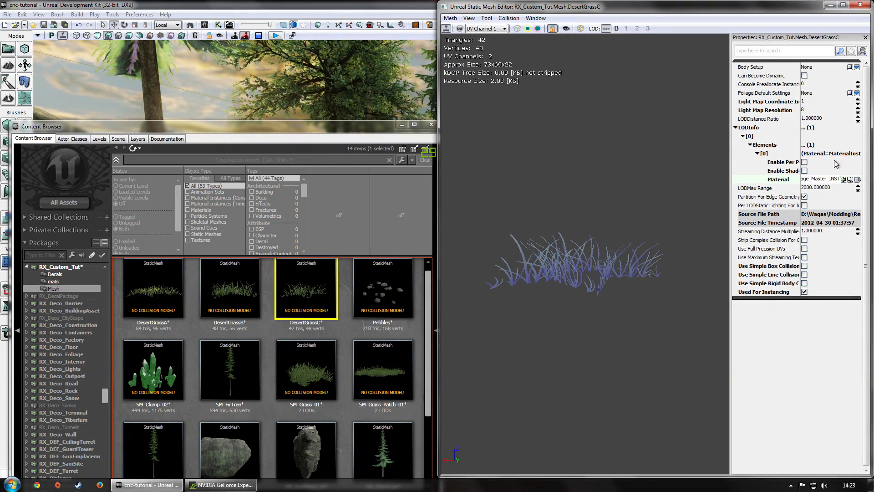
left_click(867, 7)
Paste the M_Foliage_Master_INST reference as DesertGrassB's material and close the remaining mesh editors
left_click(822, 179)
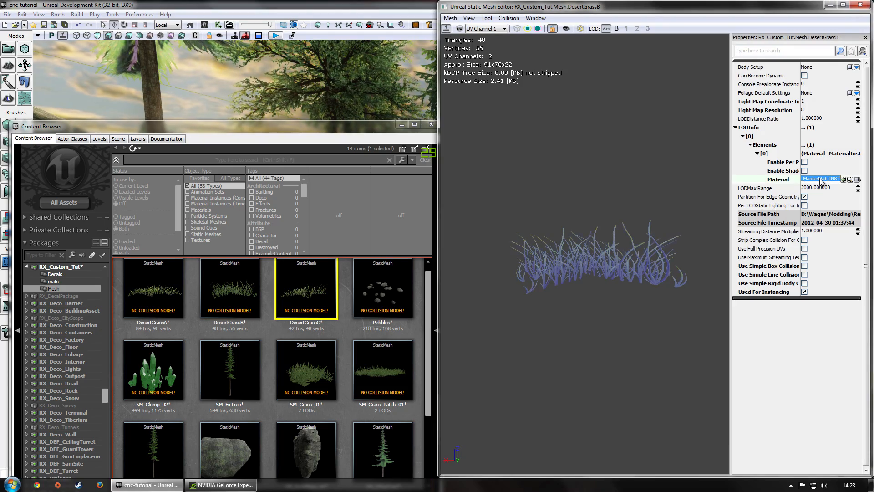
left_click(858, 5)
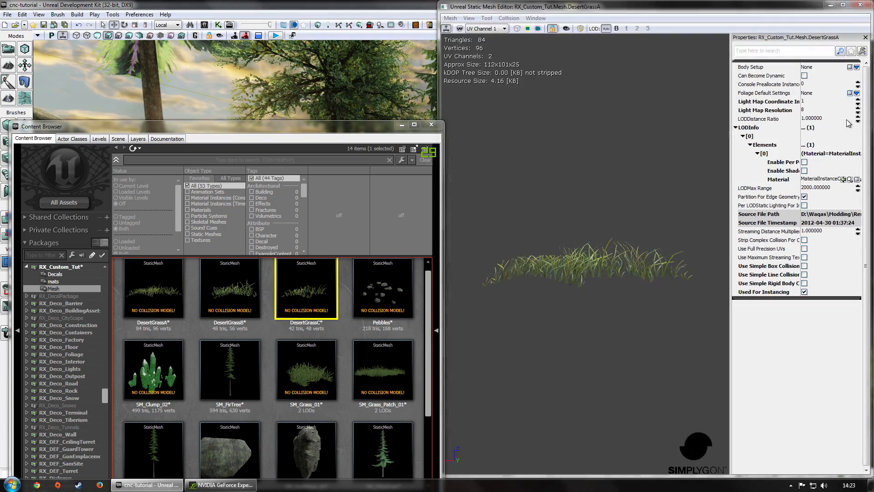
left_click(827, 179)
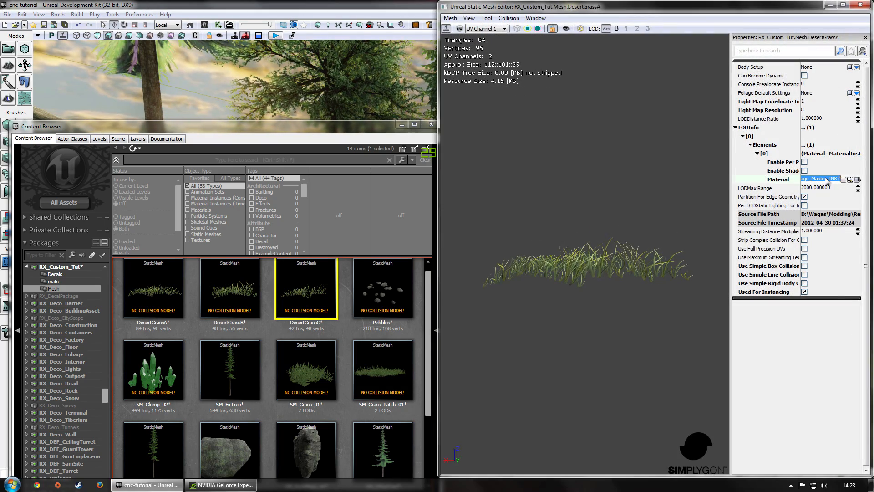
left_click(861, 4)
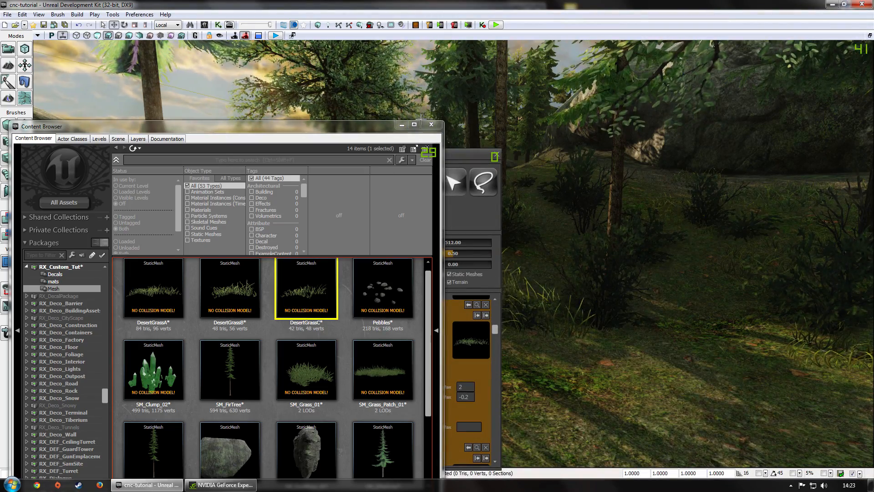
Close the Content Browser and Foliage window, and examine the grass, bushes and trees moving around the level
left_click(430, 124)
left_click(496, 154)
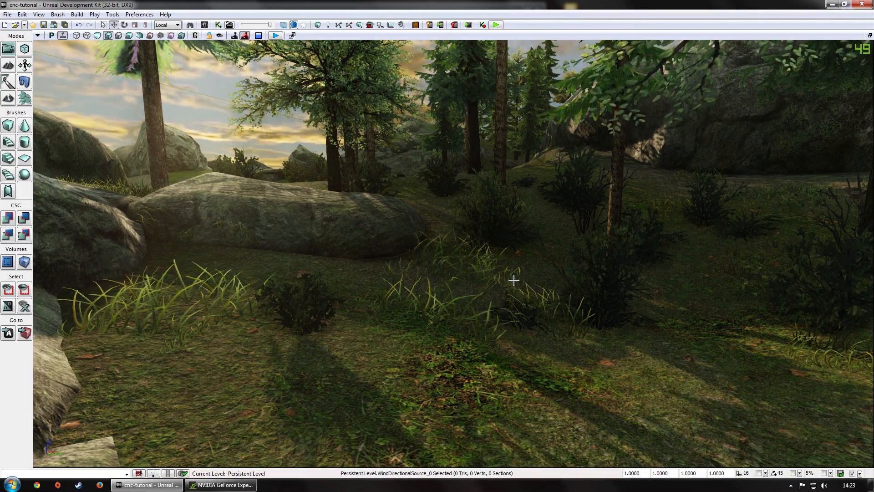
left_click_drag(453, 253, 419, 223)
left_click_drag(447, 276, 528, 146)
right_click_drag(454, 253, 460, 322)
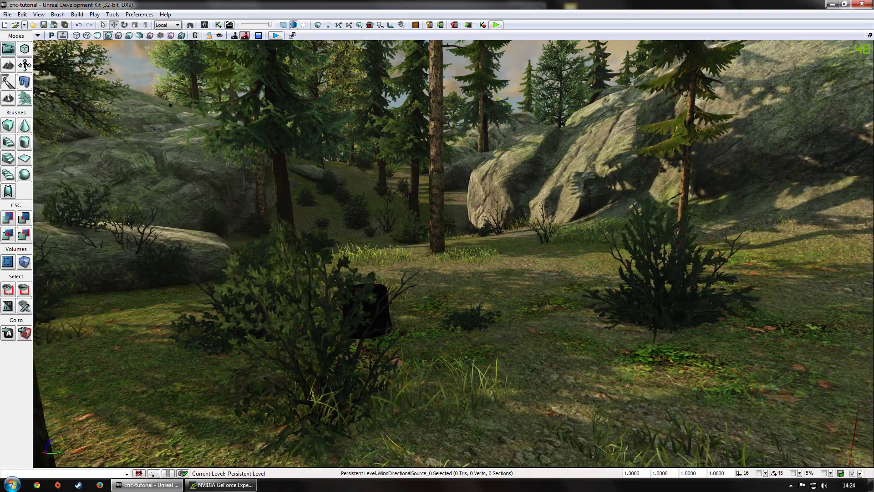
mouse_move(507, 341)
right_mouse_down()
mouse_move(515, 339)
mouse_move(498, 340)
right_mouse_up()
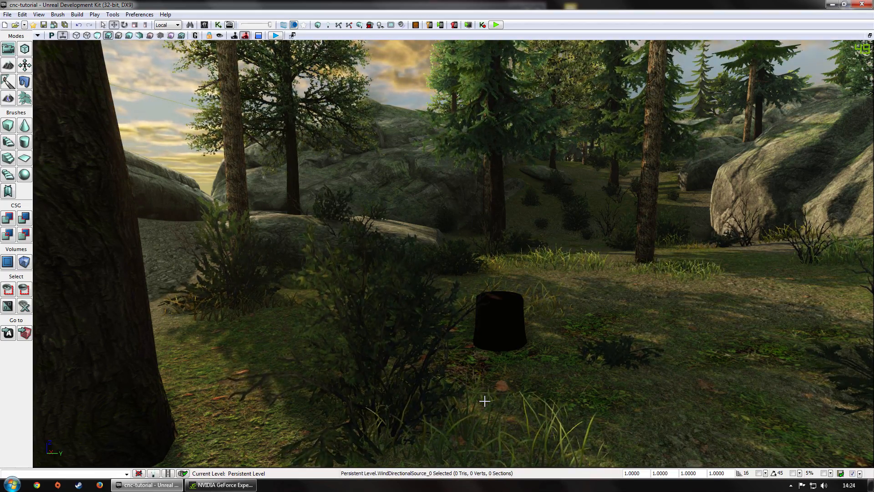
left_click_drag(503, 388, 332, 387)
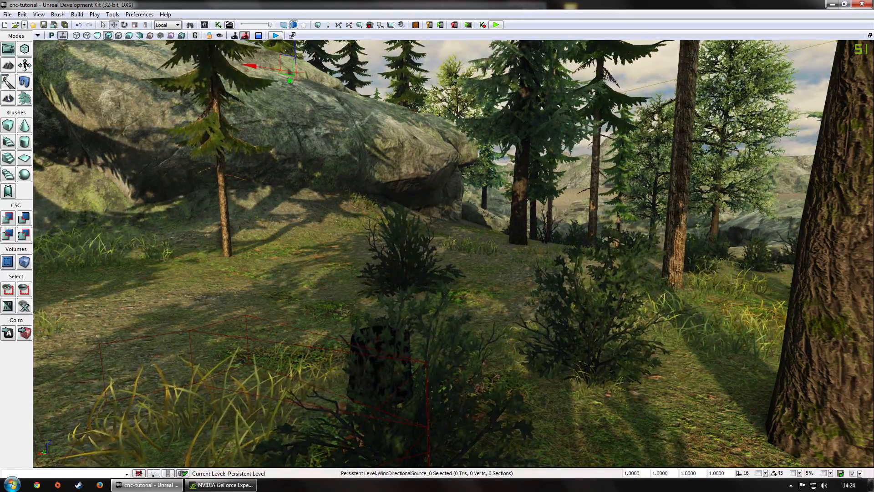
right_click_drag(358, 366, 223, 364)
right_click_drag(358, 346, 347, 359)
Check the large fir tree's static mesh properties and examine the black stump near the bush and tree trunk
double_click(259, 47)
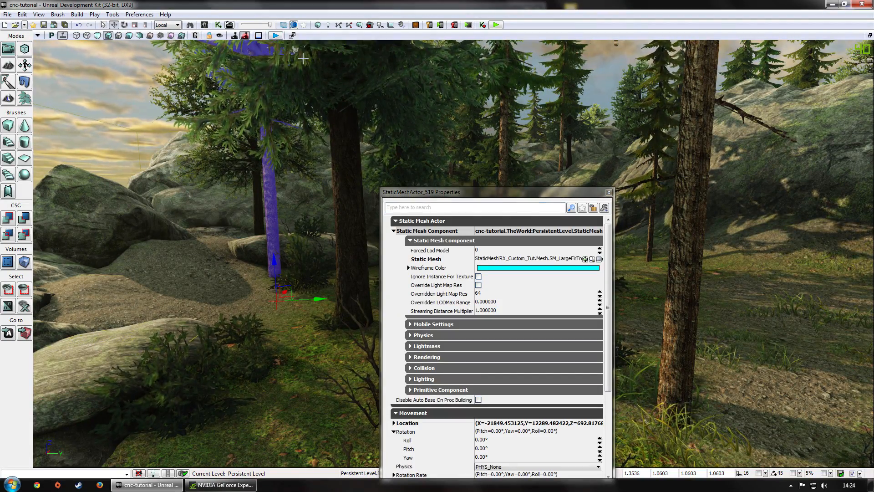
right_click_drag(560, 314, 528, 318)
right_click_drag(442, 307, 407, 305)
left_click(149, 297)
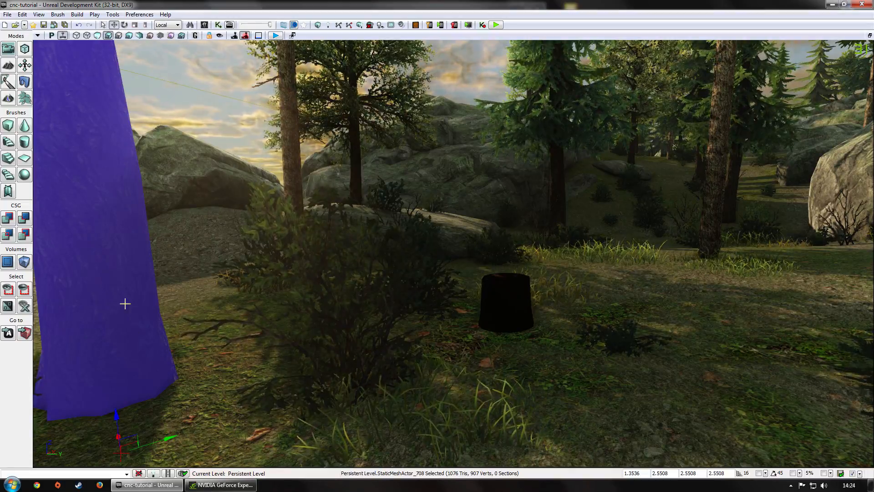
left_click_drag(579, 268, 619, 255)
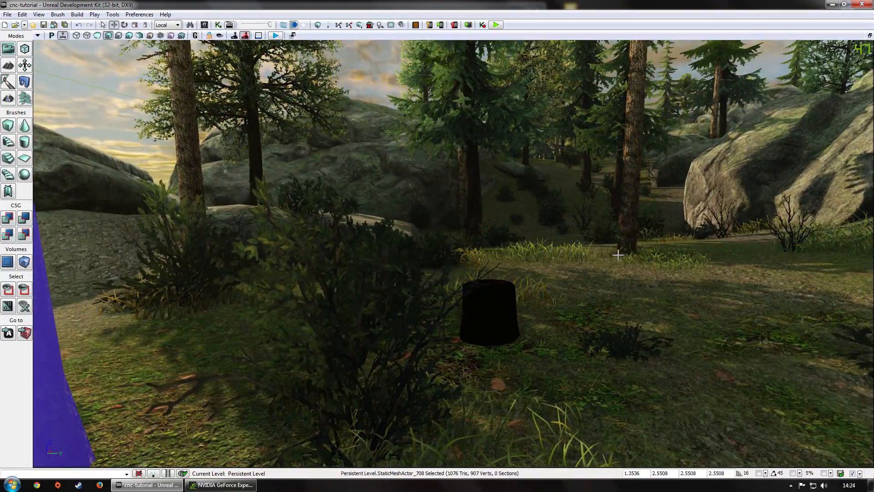
Reopen Foliage mode, select the SMChunkPineTree entry in the mesh list and locate its mesh in the Content Browser
left_click(25, 97)
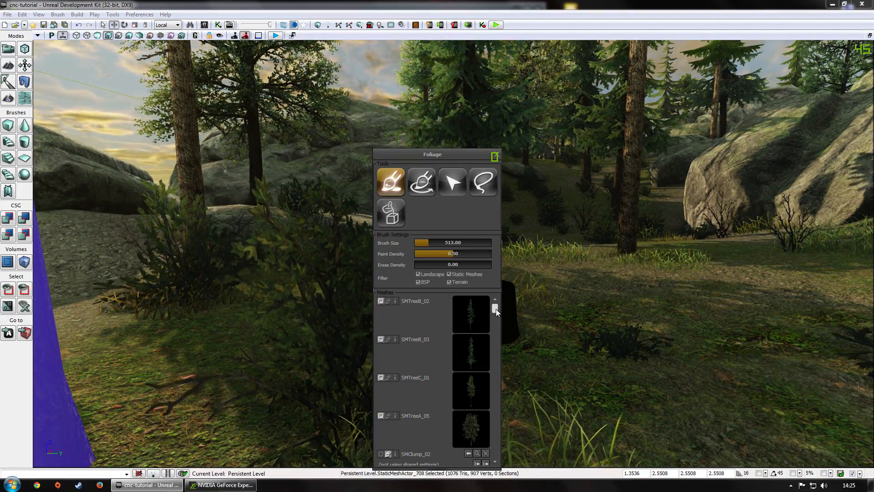
left_click_drag(496, 309, 496, 462)
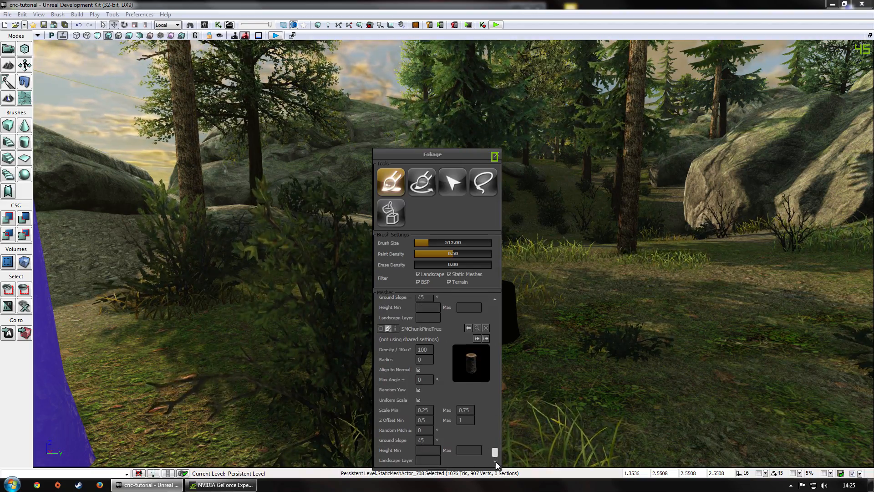
left_click(410, 372)
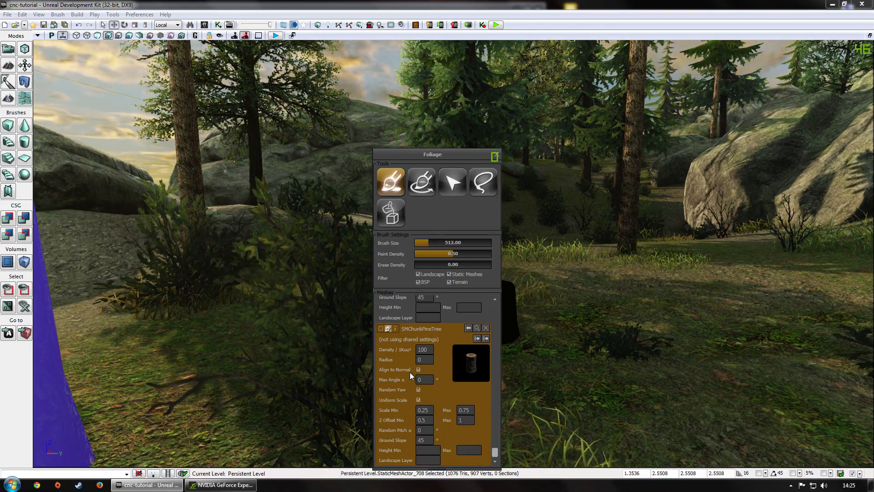
left_click(474, 328)
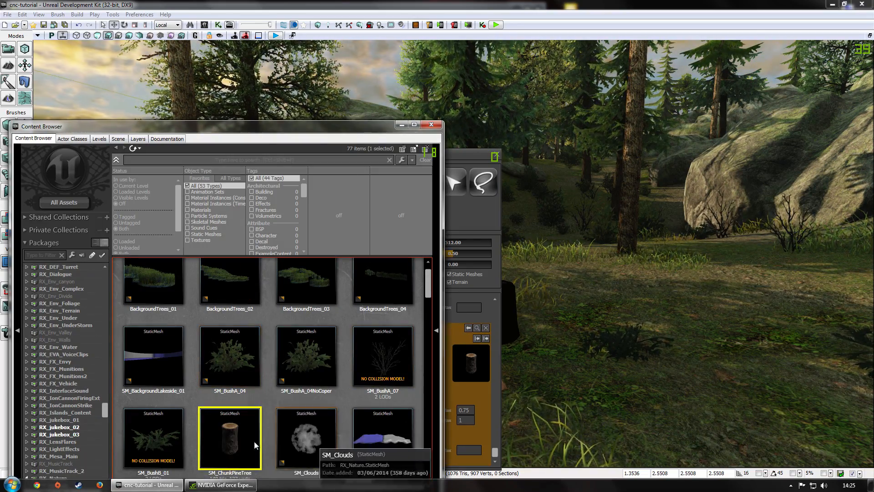
Open SM_ChunkPineTree in the Static Mesh Editor and inspect the stump from different angles
double_click(249, 419)
left_click_drag(707, 144, 656, 154)
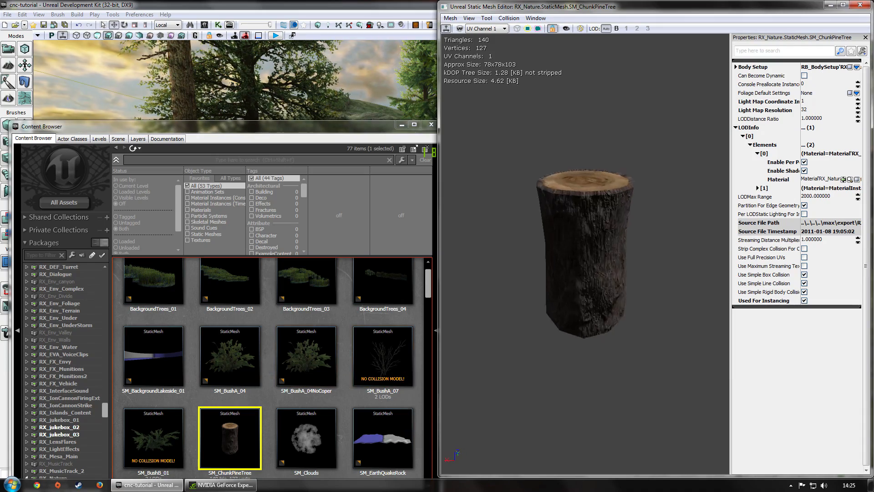
right_click_drag(656, 155, 655, 237)
left_click_drag(630, 197, 565, 197)
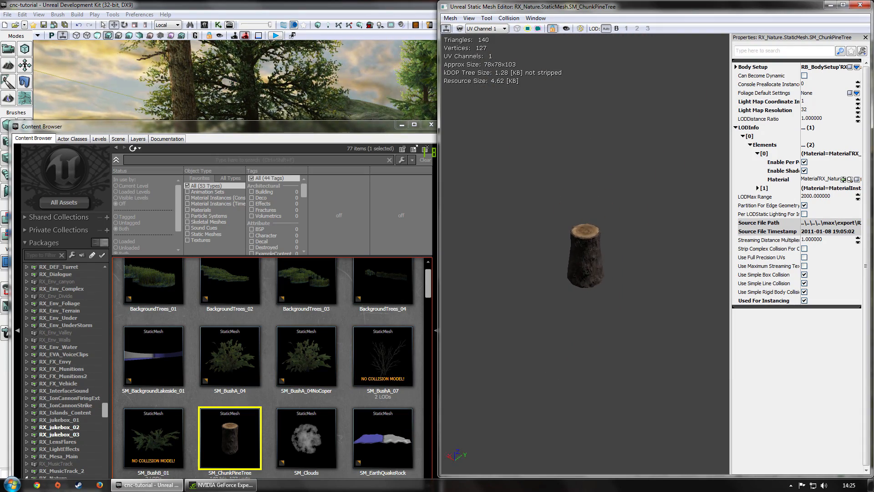
right_click_drag(564, 197, 565, 182)
mouse_move(563, 239)
right_mouse_down()
mouse_move(565, 227)
mouse_move(566, 240)
right_mouse_up()
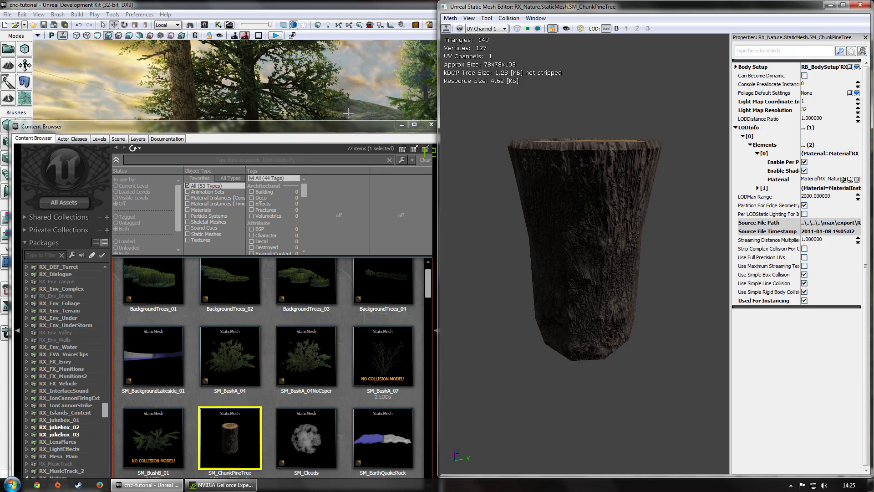
Rearrange the Content Browser and Foliage window so both are accessible, and close the SM_ChunkPineTree mesh editor
left_click_drag(357, 130, 359, 288)
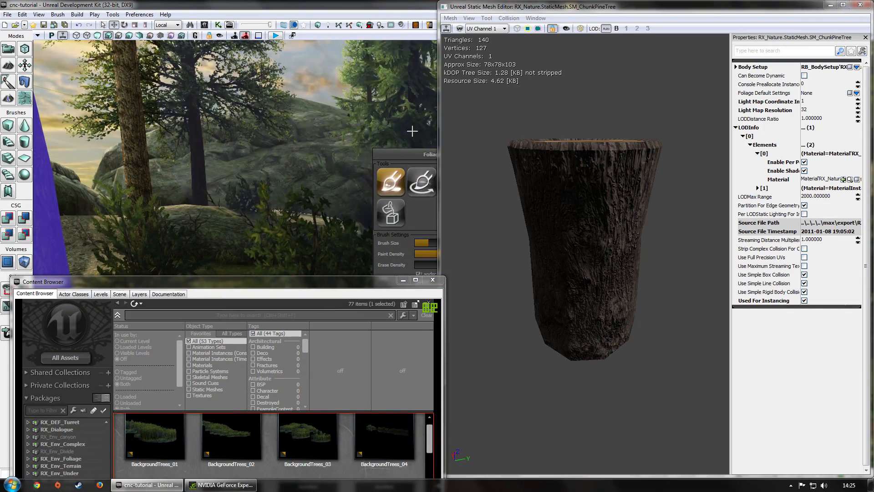
left_click_drag(430, 156, 285, 130)
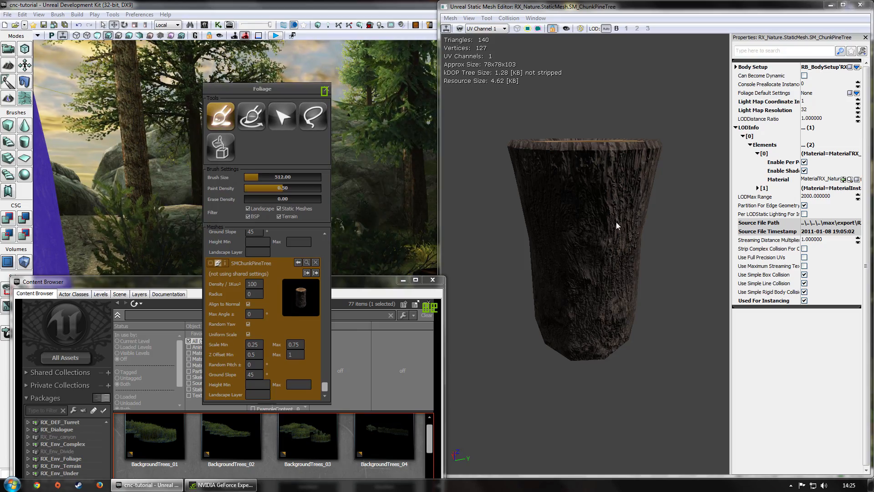
left_click(860, 5)
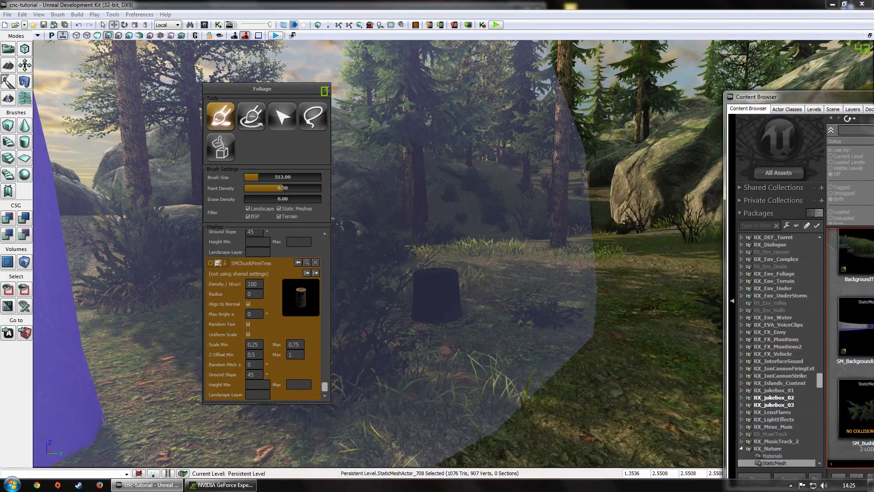
left_click_drag(865, 97, 601, 71)
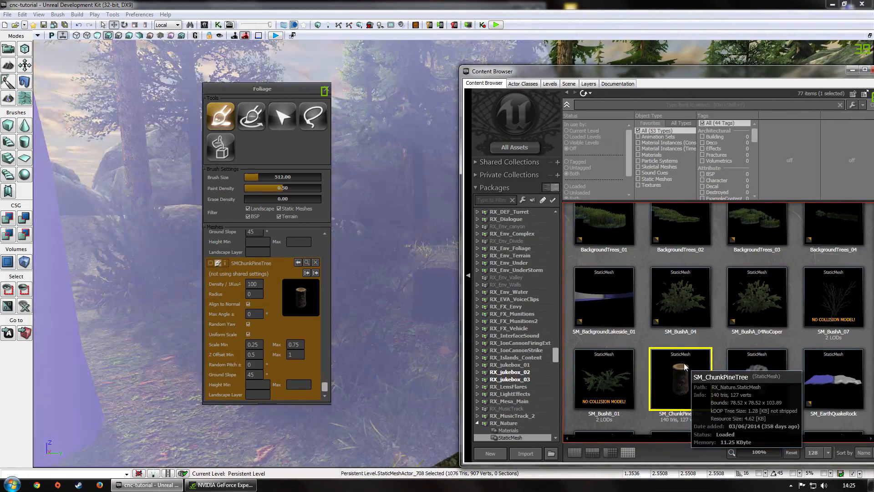
right_click(684, 363)
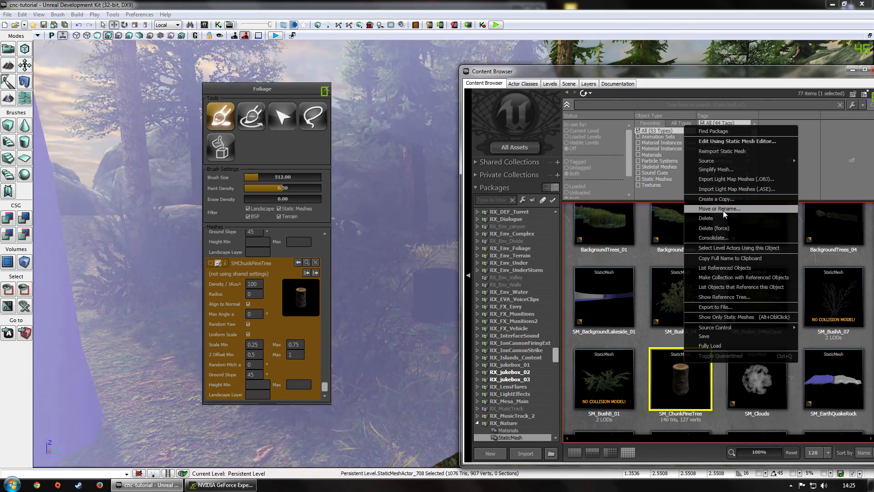
left_click(723, 209)
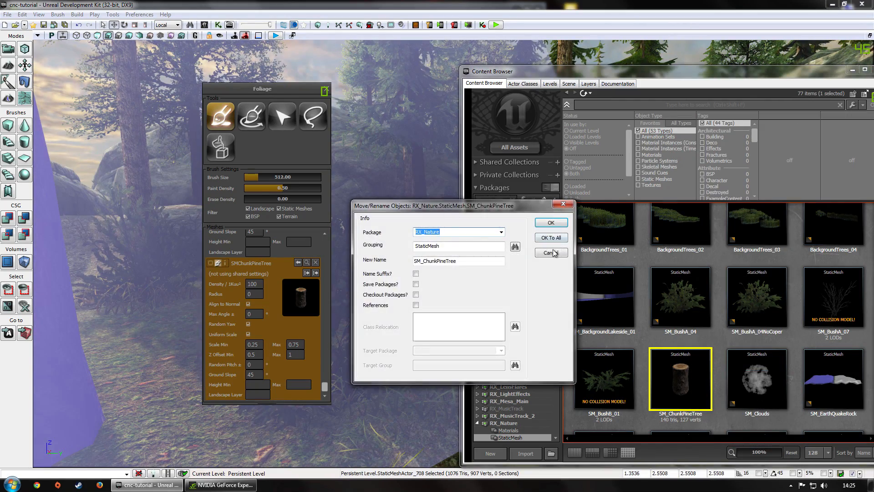
left_click(556, 252)
Create a copy of SM_ChunkPineTree in the RX_Custom_Tut package under the grouping mesh
right_click(690, 407)
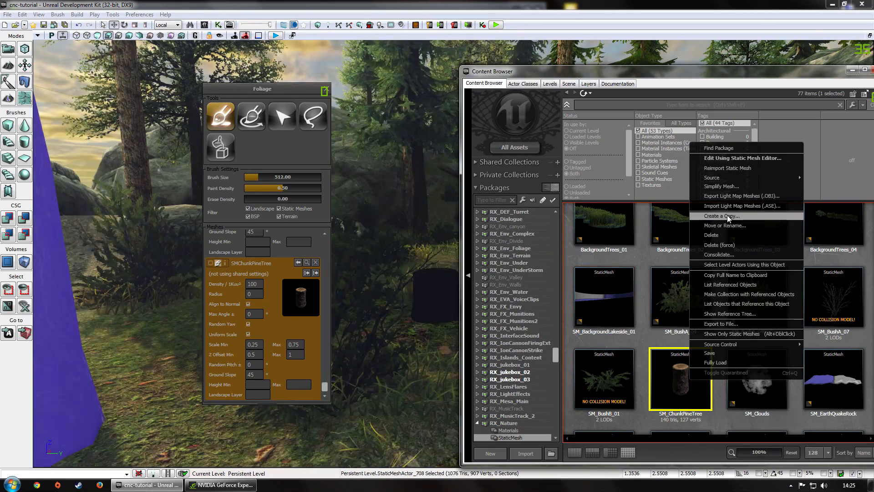
left_click(727, 215)
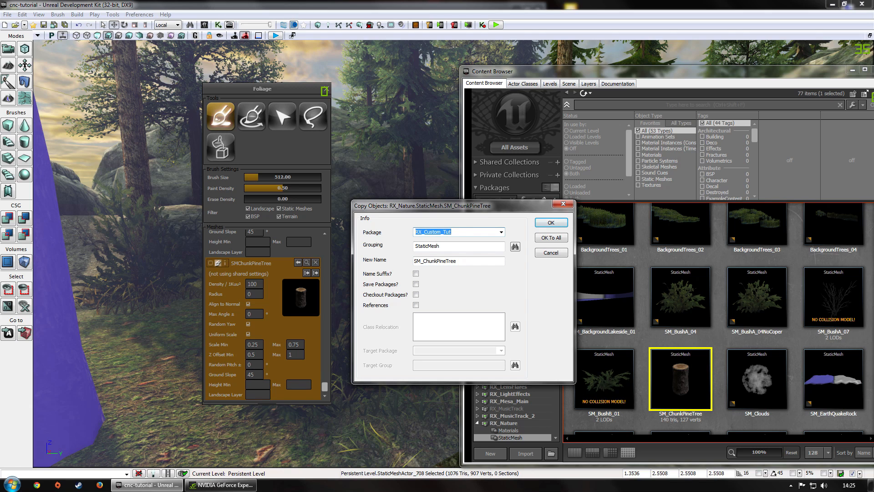
key("Tab")
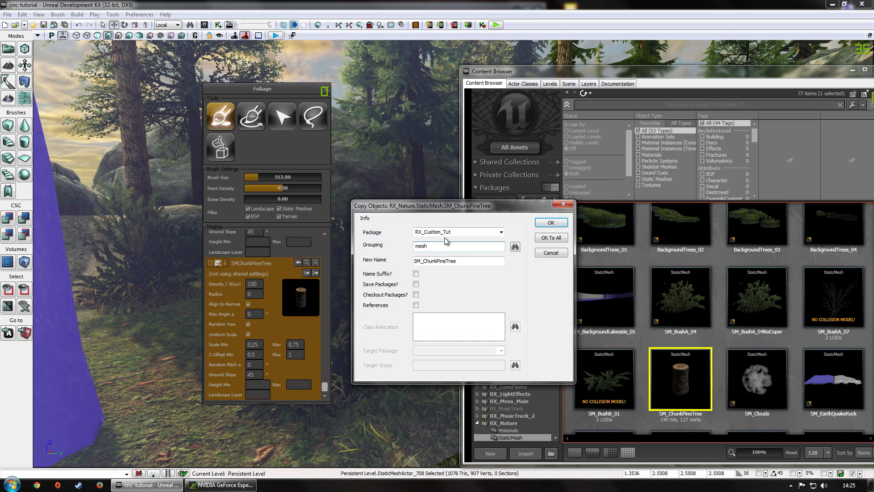
type("mesh")
left_click(543, 222)
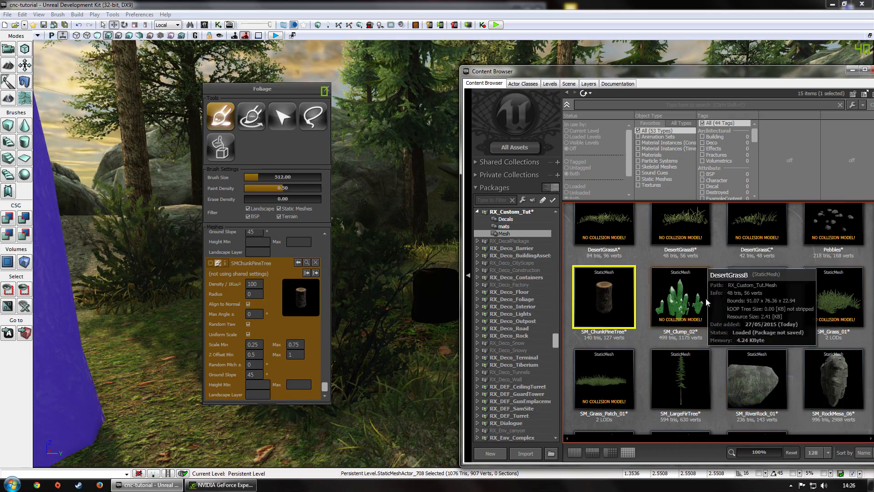
Replace the SMChunkPineTree foliage mesh with the RX_Custom_Tut copy, exit Foliage mode and view the stump in the level
left_click(297, 262)
left_click(524, 260)
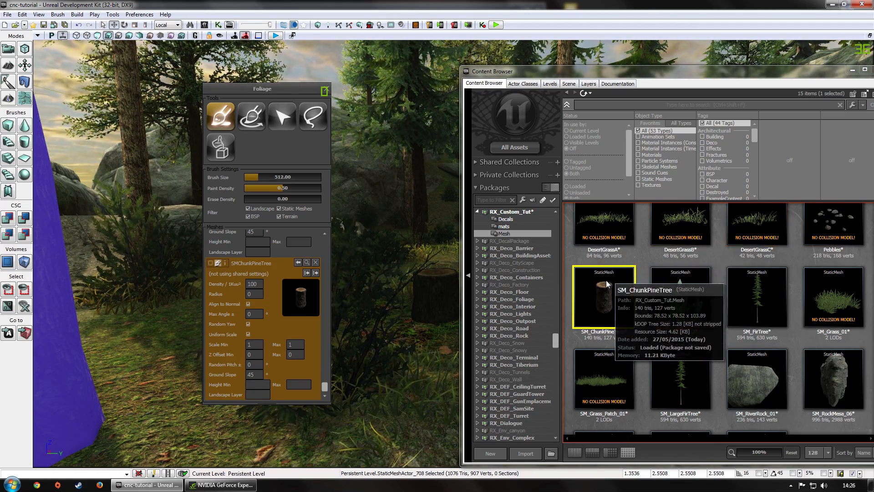
left_click(324, 91)
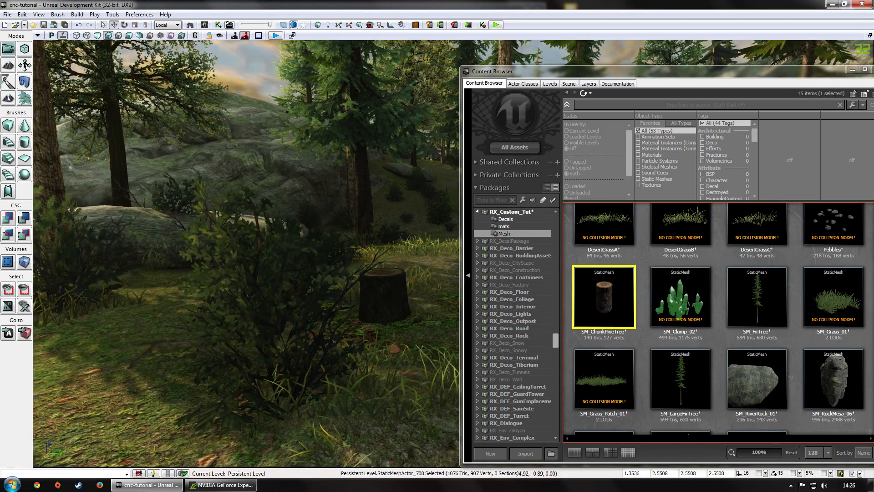
left_click_drag(369, 294, 412, 338)
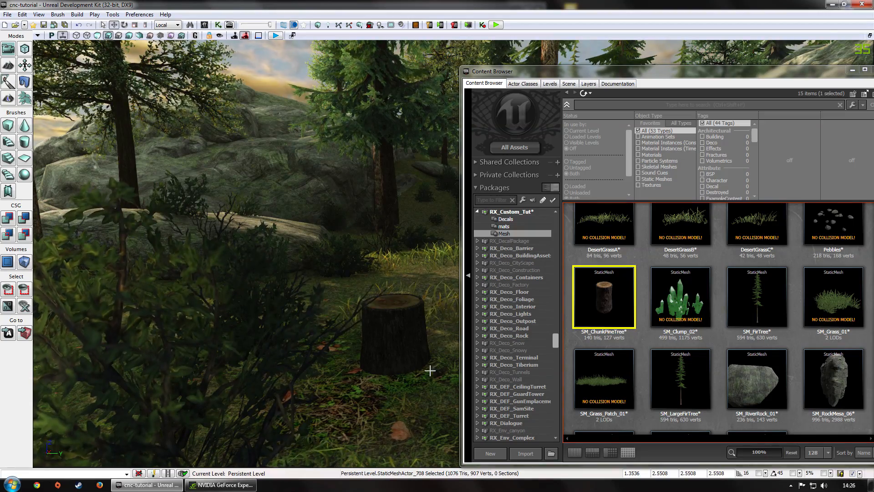
Open the copied SM_ChunkPineTree in the Static Mesh Editor, review its UV channel and mesh options, and close the editor
double_click(612, 295)
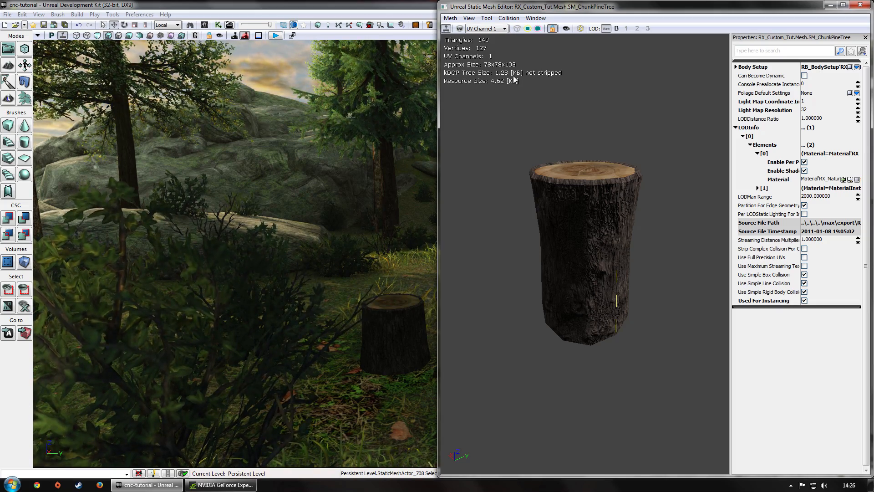
left_click(482, 29)
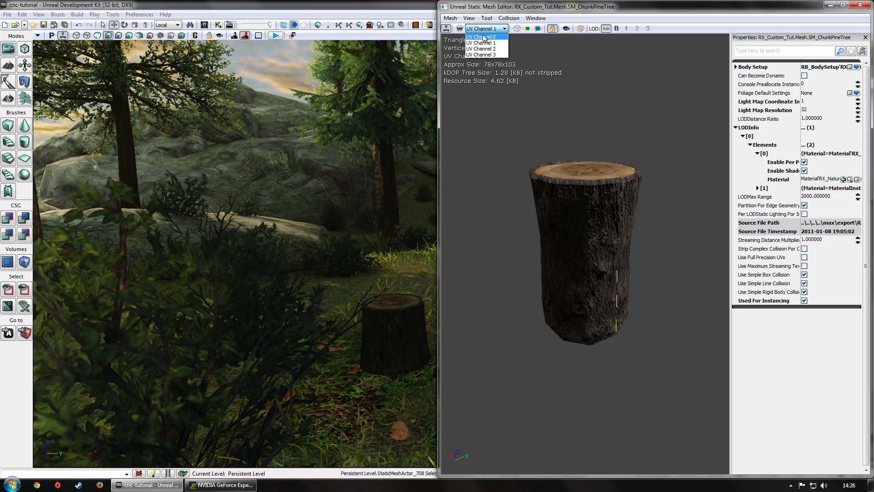
left_click(634, 98)
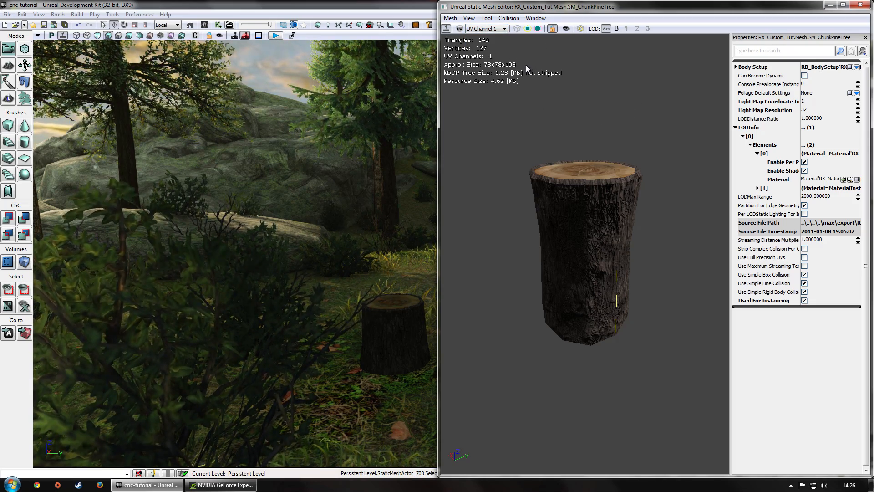
left_click(451, 18)
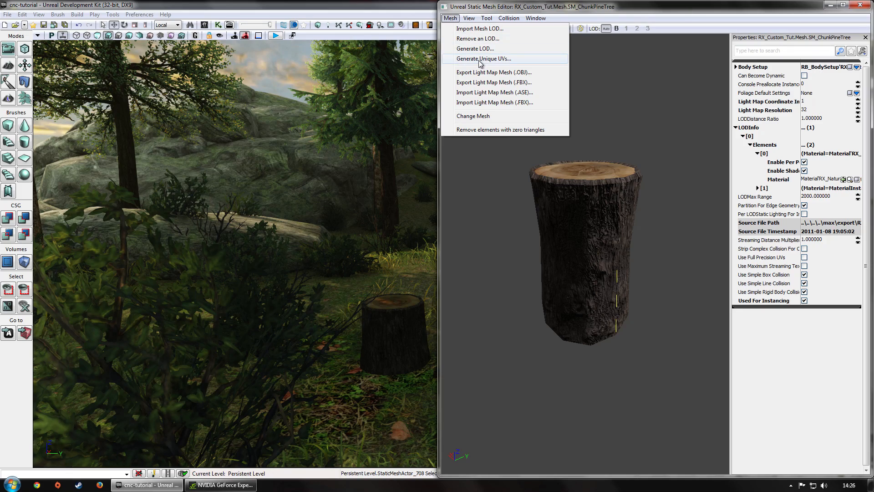
left_click(860, 5)
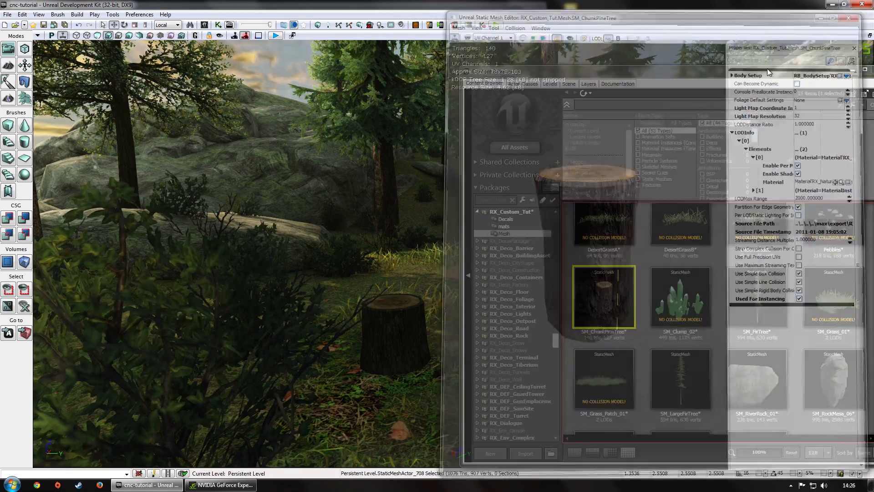
Reopen the copied SM_ChunkPineTree in the Static Mesh Editor and run Generate Unique UVs
double_click(606, 288)
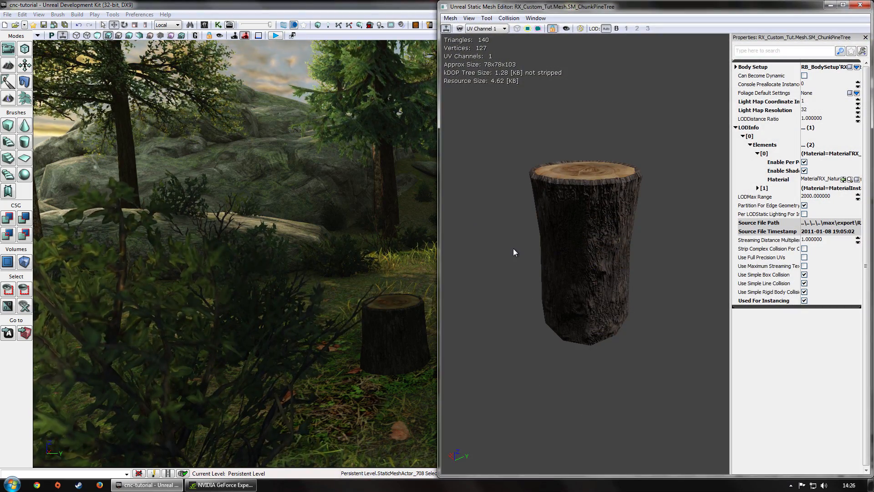
left_click(451, 19)
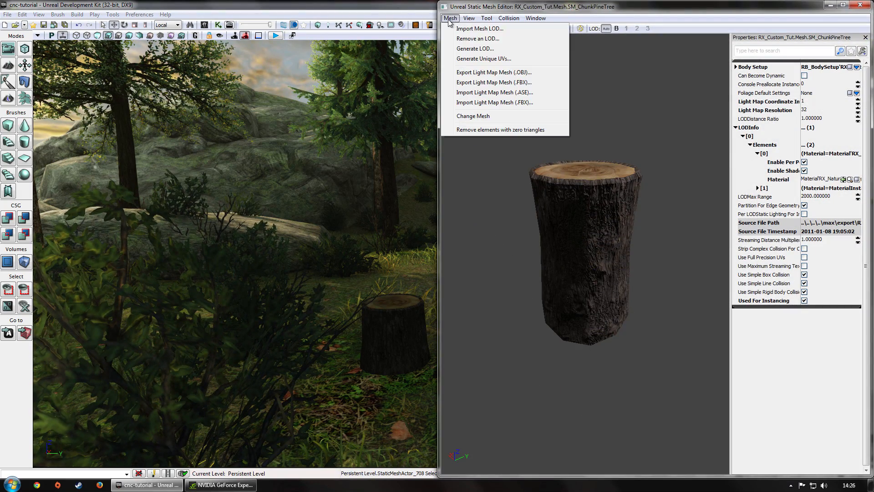
left_click(476, 61)
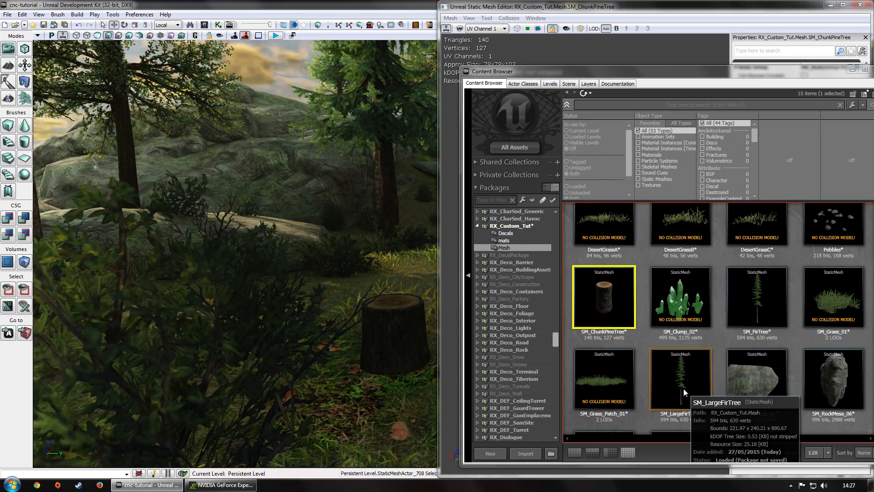
Generate unique UVs for LOD 0 of the stump mesh into channel 1 with maximum stretching 0.5, inspect the mesh, and close its editor
left_click(779, 8)
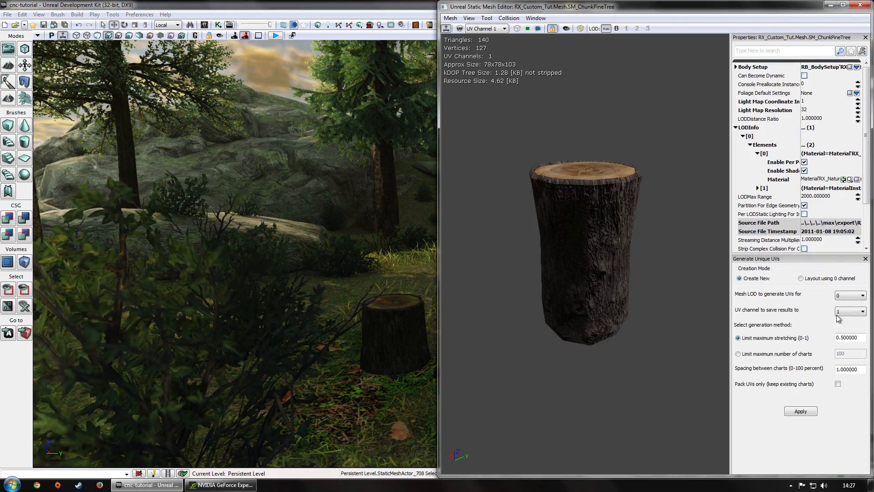
left_click(815, 411)
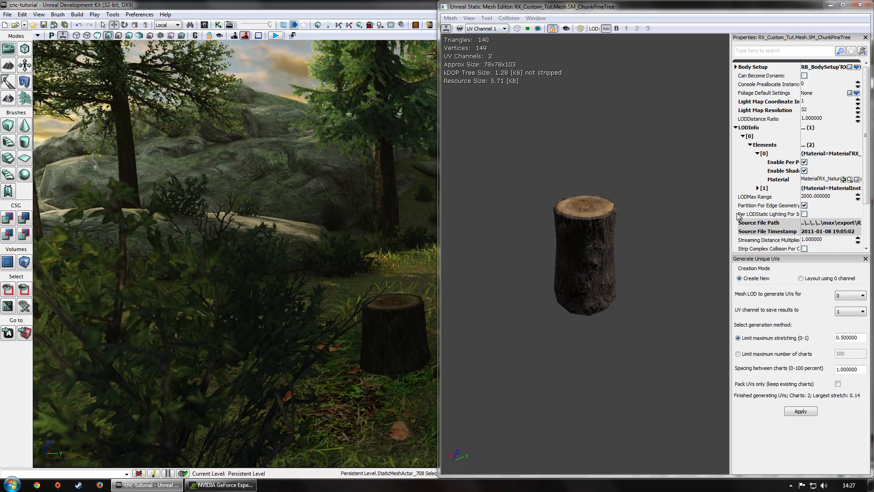
scroll(594, 258, "up", 3)
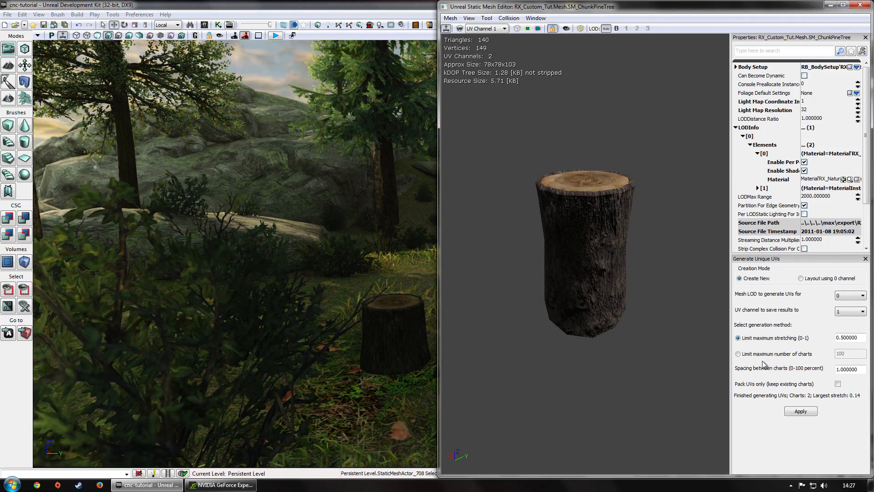
left_click_drag(600, 91, 633, 93)
right_click_drag(600, 91, 600, 164)
left_click_drag(600, 164, 512, 223)
right_click_drag(512, 223, 512, 206)
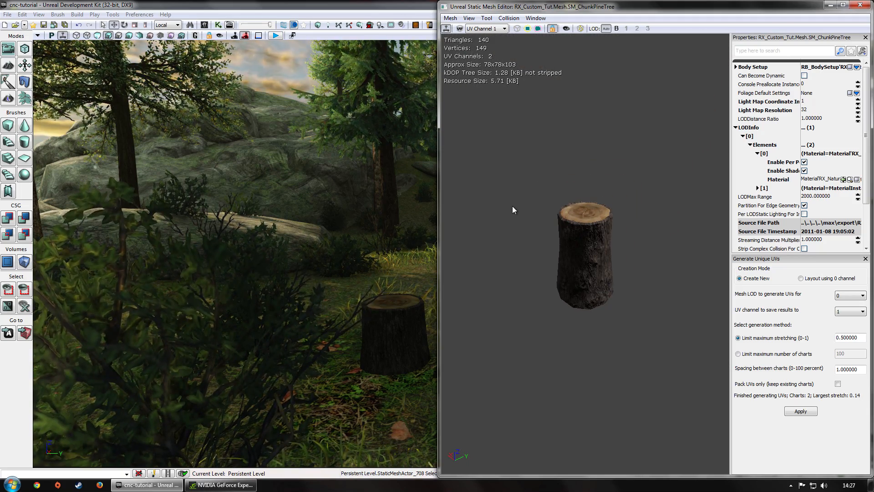
left_click(856, 4)
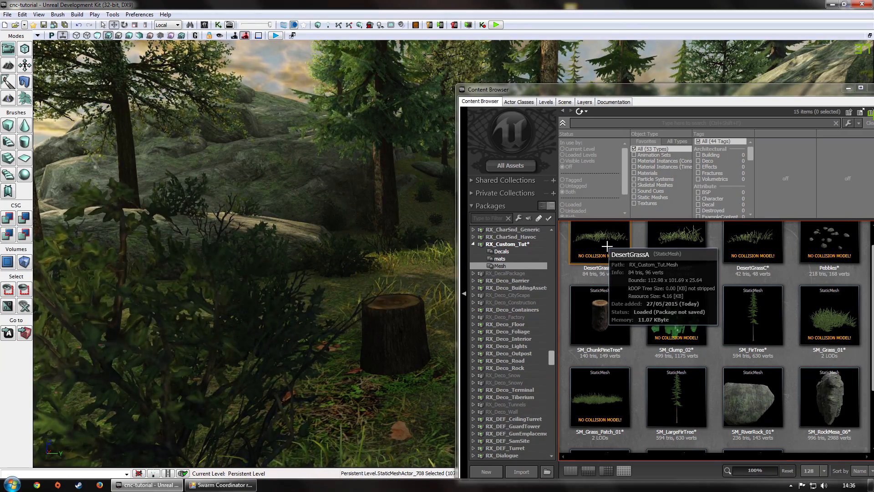
Inspect the tree stump up close in the level, and fly over the rocks and track to the green Tiberium field
right_click_drag(359, 269, 435, 316)
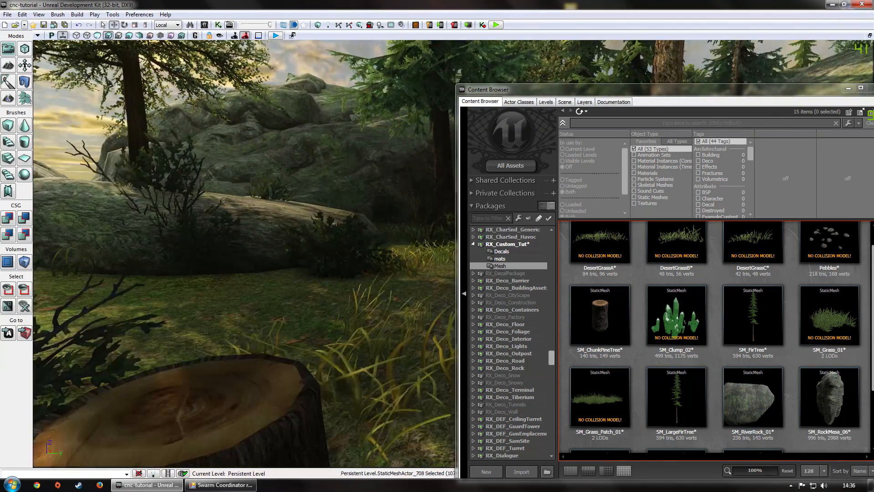
left_click_drag(821, 84, 731, 116)
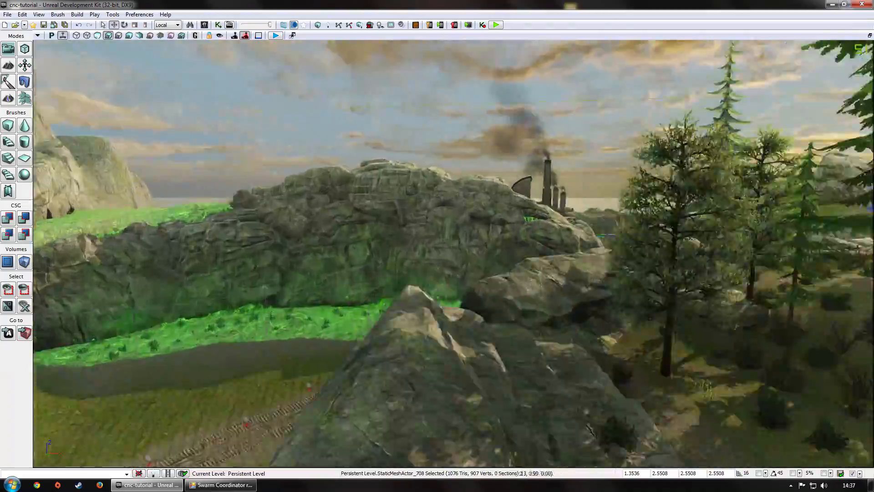
right_click_drag(405, 344, 406, 344)
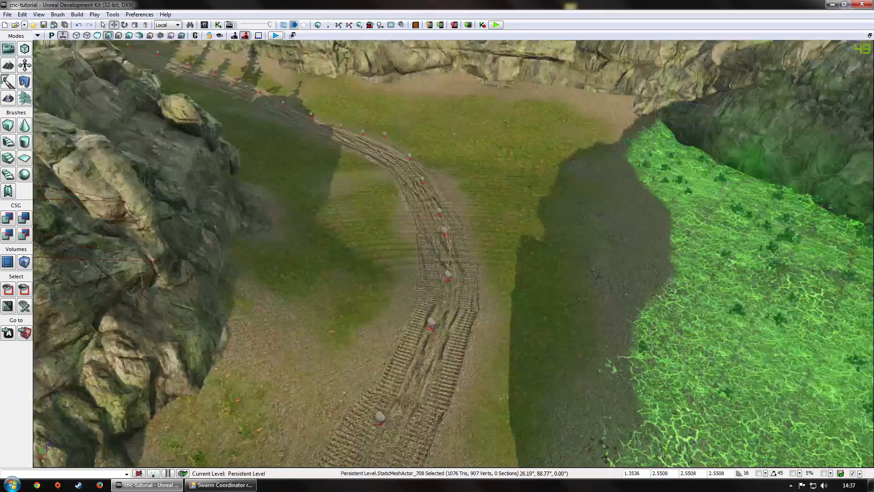
right_click_drag(427, 330, 426, 351)
right_click_drag(483, 328, 477, 275)
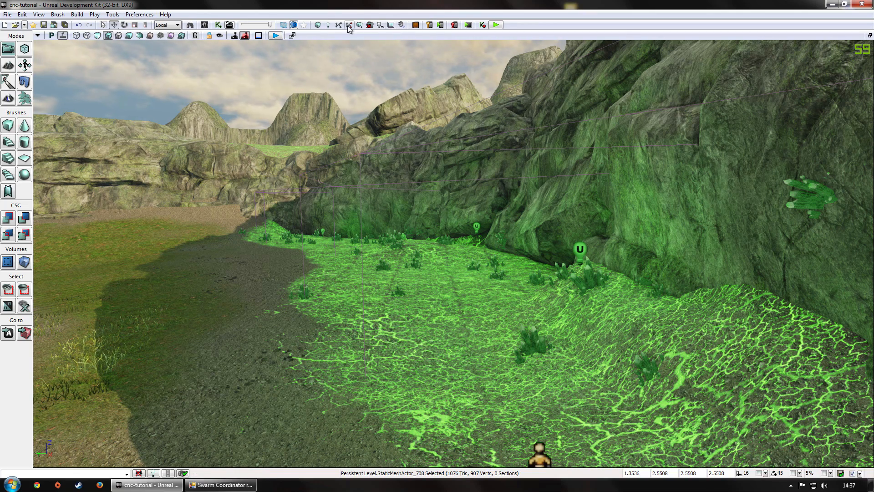
Open the Content Browser and search all assets for "tib"
left_click(205, 26)
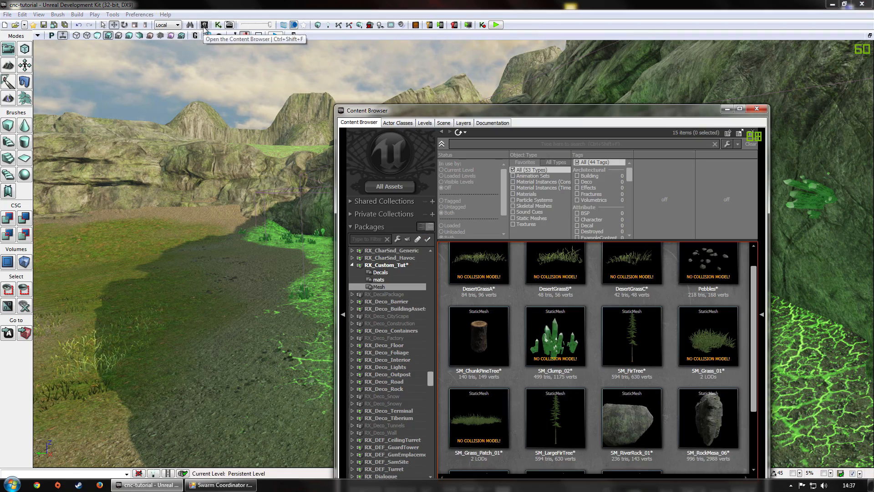
left_click(498, 143)
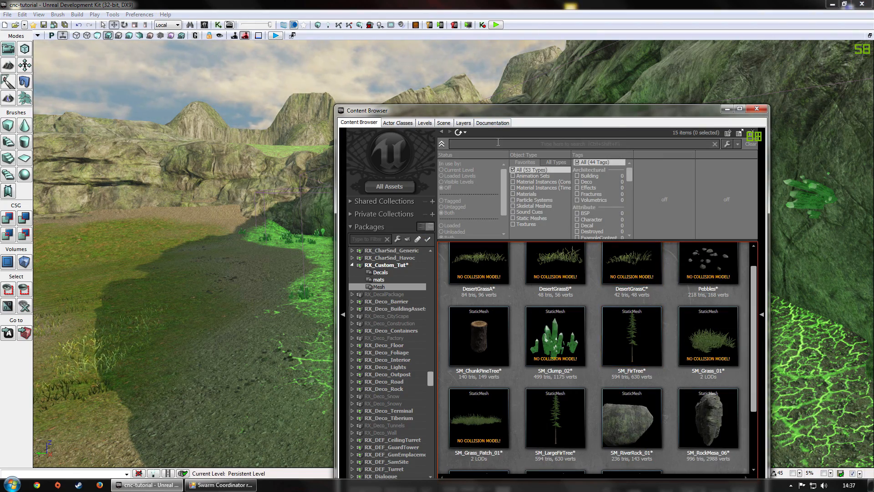
type("tib")
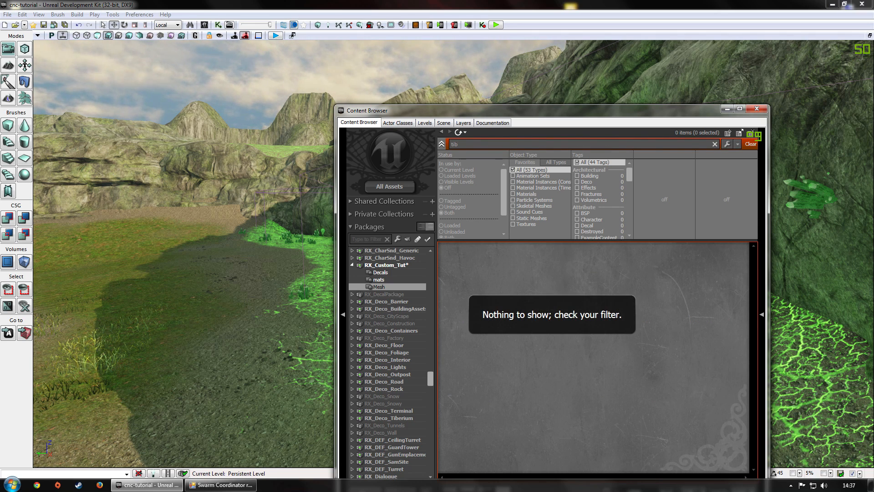
left_click(395, 190)
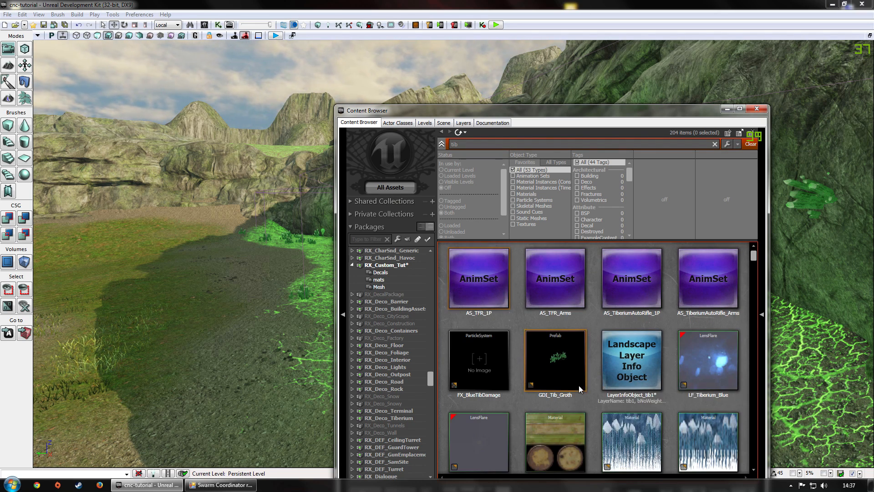
Open the properties of the GDI_Tib_Groth prefab and close them again
left_click(575, 386)
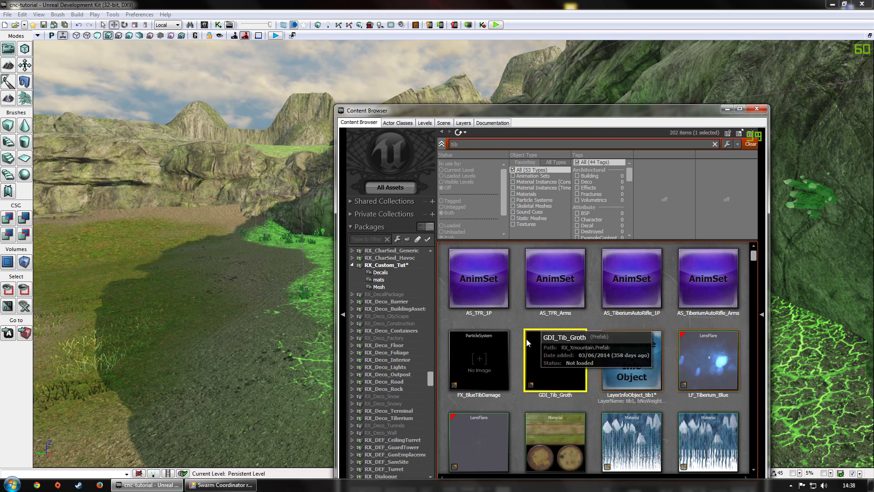
scroll(589, 349, "down", 2)
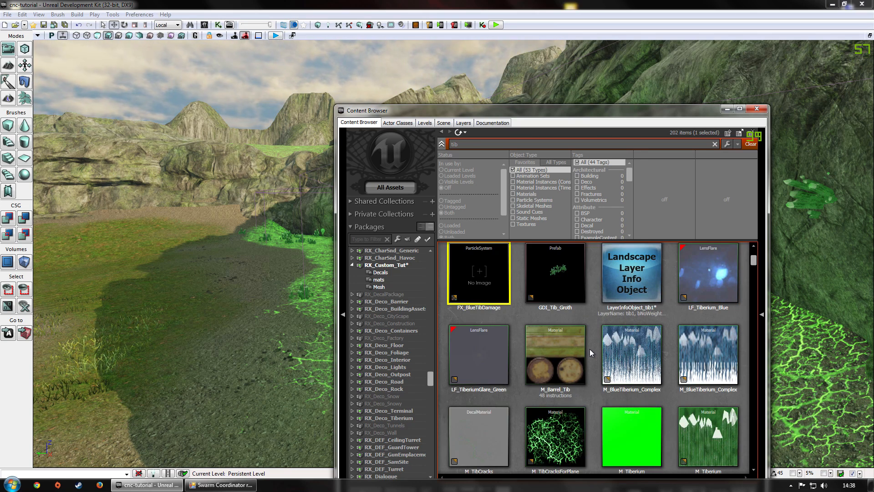
double_click(566, 267)
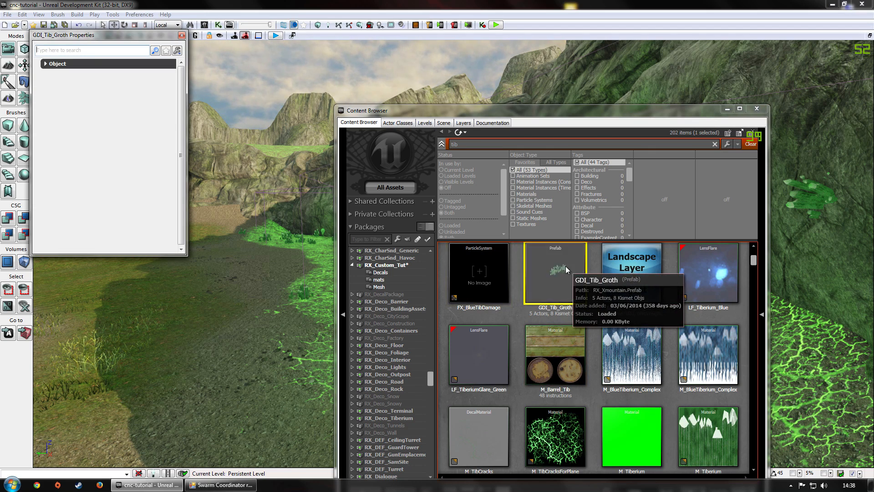
left_click(182, 35)
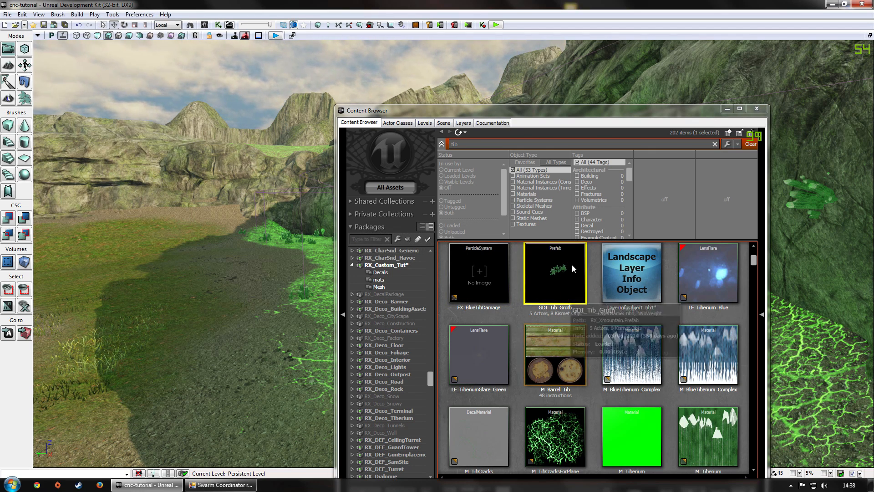
Look through the search results for the Tiberium fog and mist particle systems
scroll(573, 285, "down", 1)
scroll(572, 300, "up", 2)
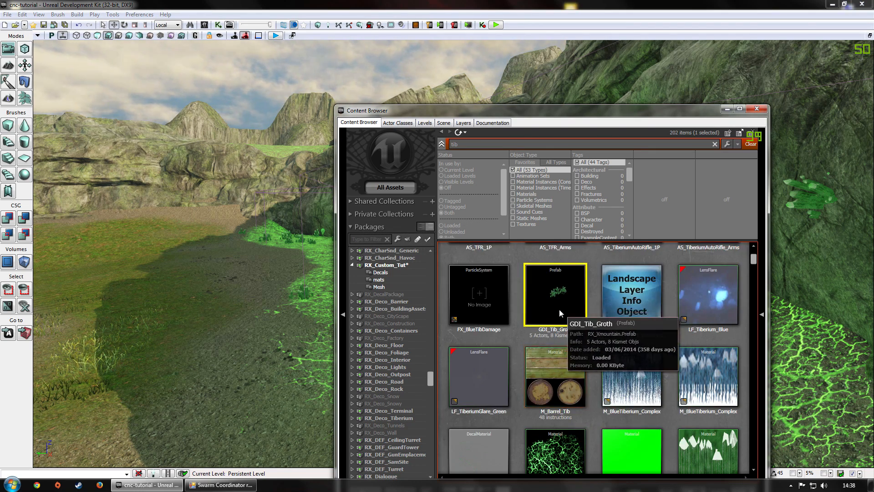
scroll(575, 296, "down", 8)
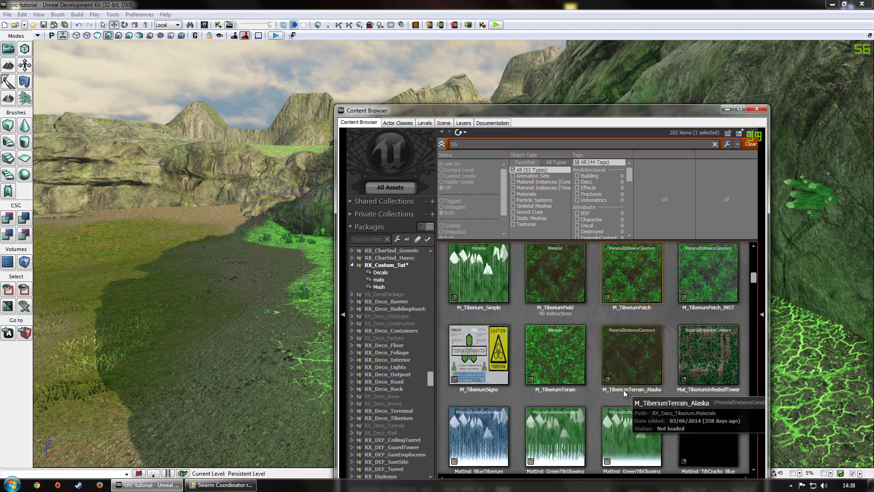
scroll(630, 354, "down", 6)
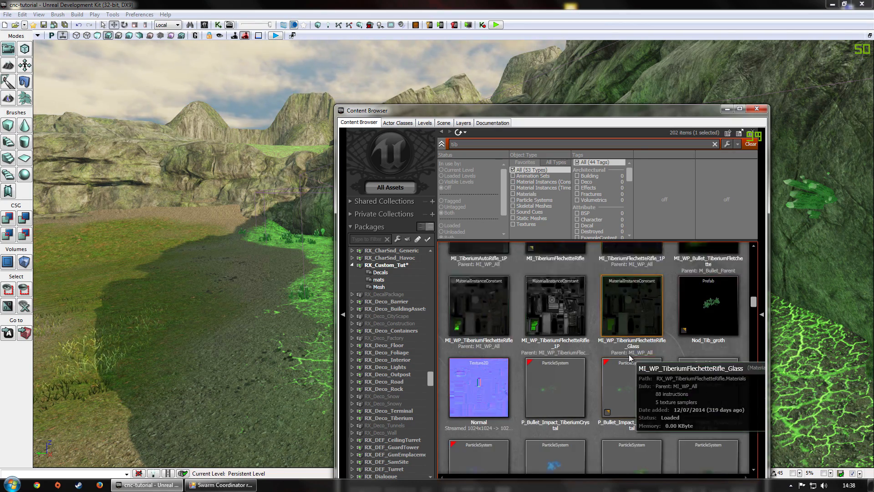
scroll(629, 354, "down", 6)
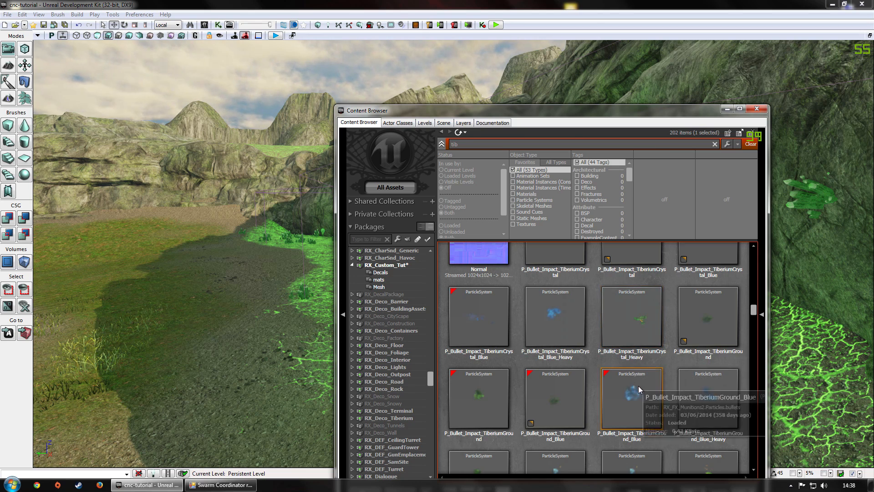
scroll(640, 399, "down", 8)
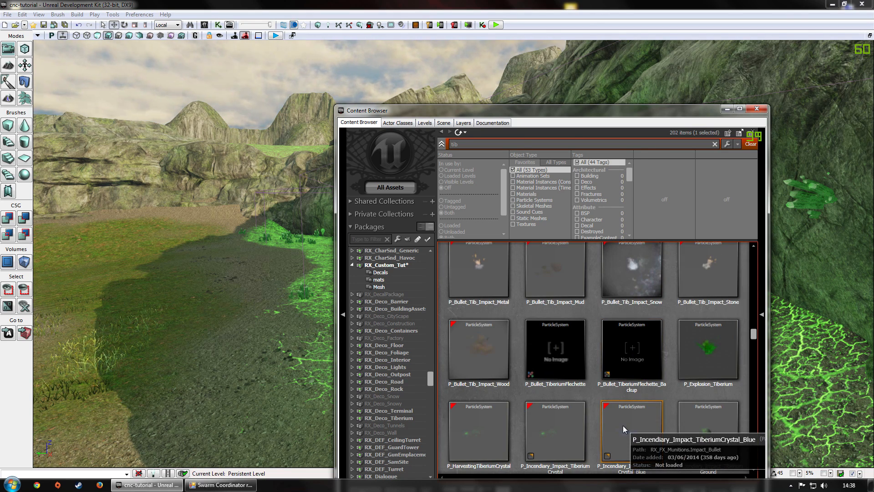
scroll(623, 426, "down", 6)
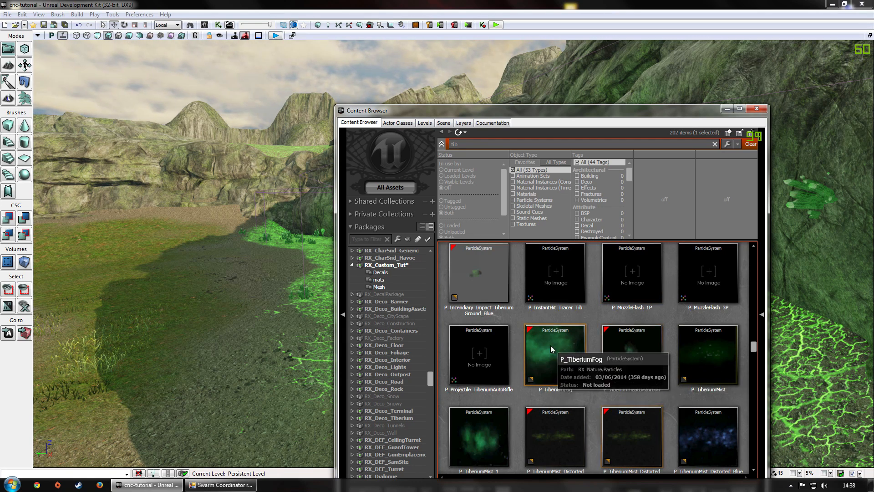
scroll(724, 391, "down", 1)
left_click(716, 323)
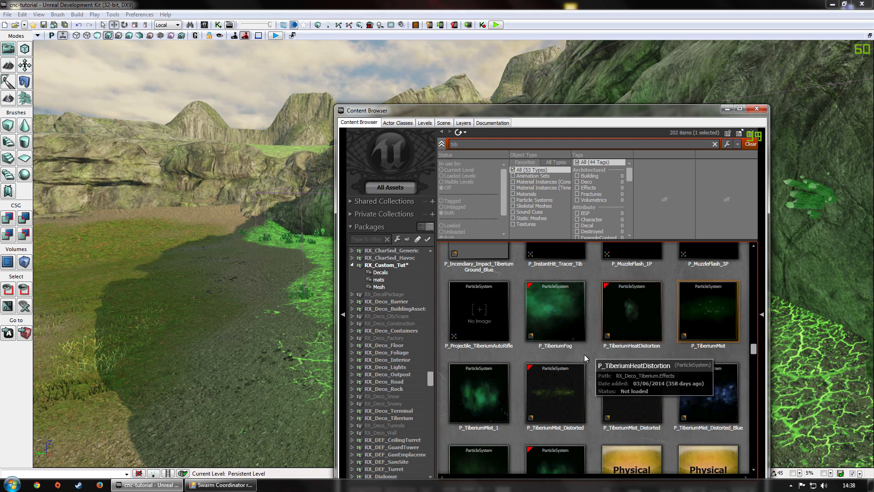
left_click(715, 406)
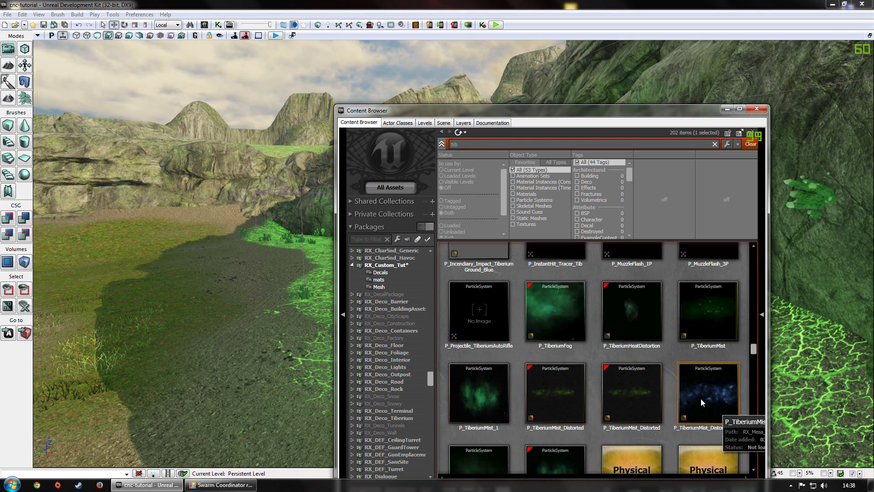
Preview the P_TiberiumFog and P_TiberiumHeatDistortion particle systems in Cascade
double_click(546, 304)
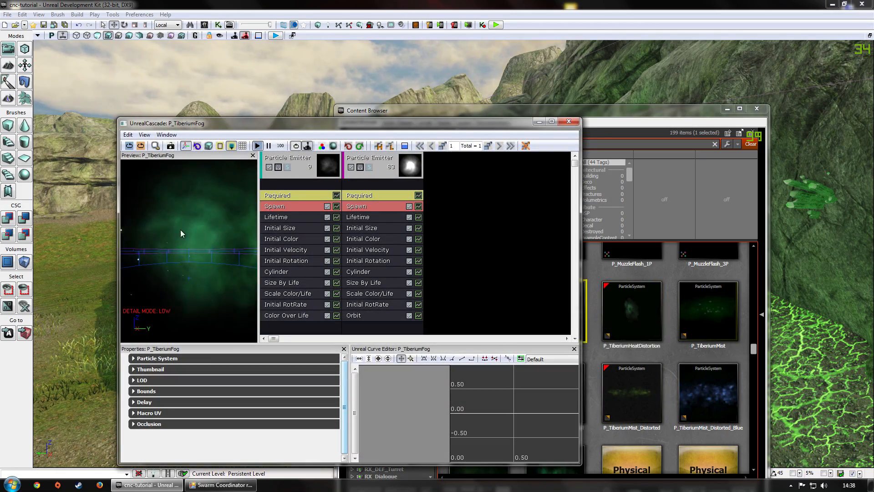
left_click_drag(180, 233, 207, 219)
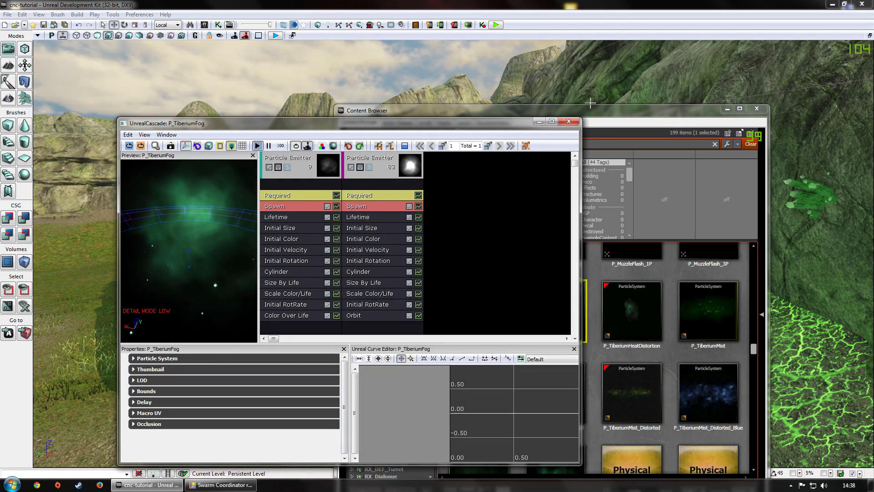
left_click(569, 122)
double_click(632, 311)
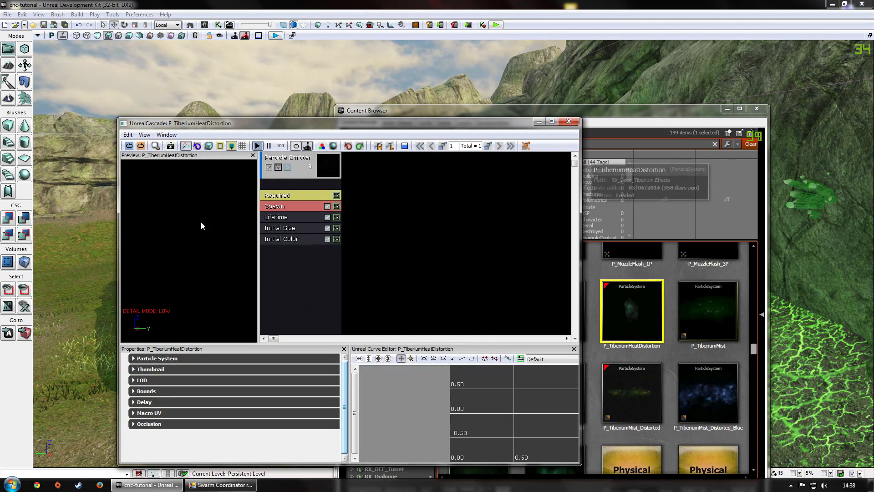
left_click(570, 117)
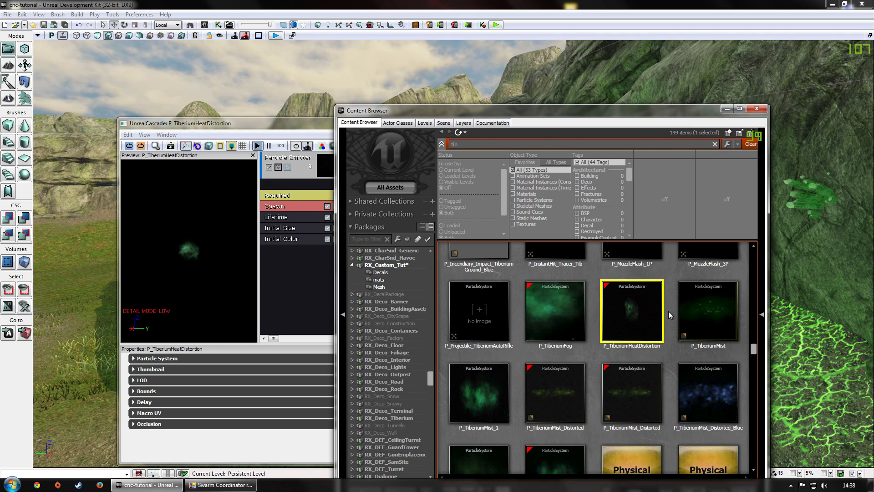
Preview the P_TiberiumMist, P_TiberiumMist_1 and P_TiberiumMist_Distorted particle systems in Cascade, closing each preview
double_click(719, 305)
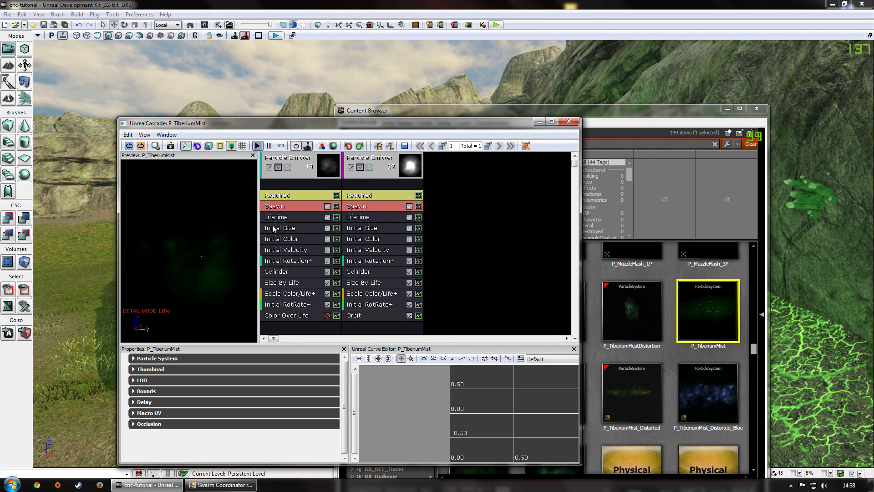
left_click(568, 121)
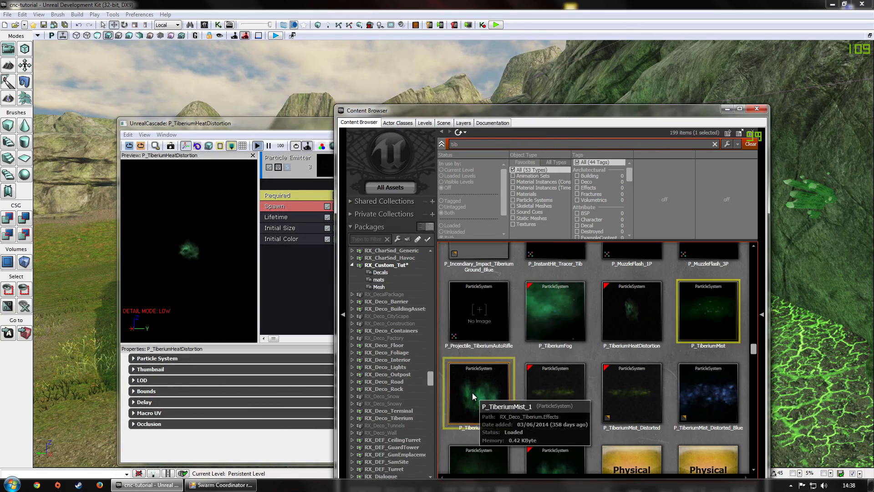
double_click(472, 393)
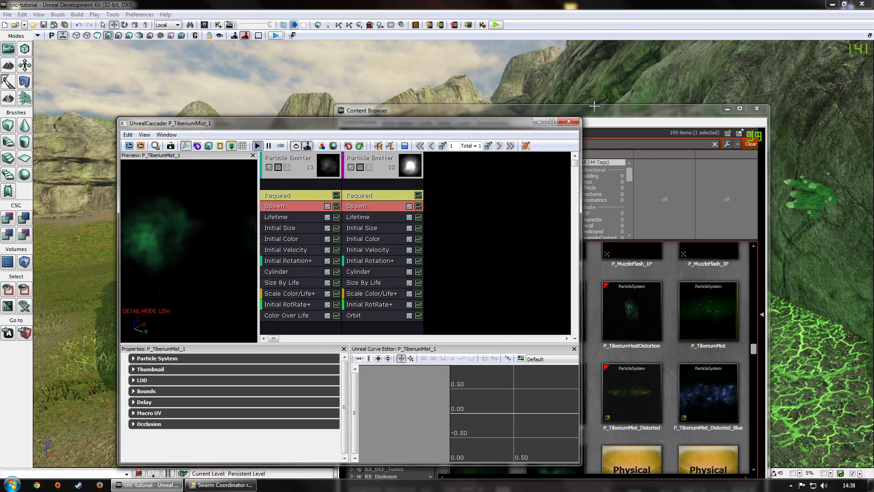
left_click(568, 121)
double_click(564, 390)
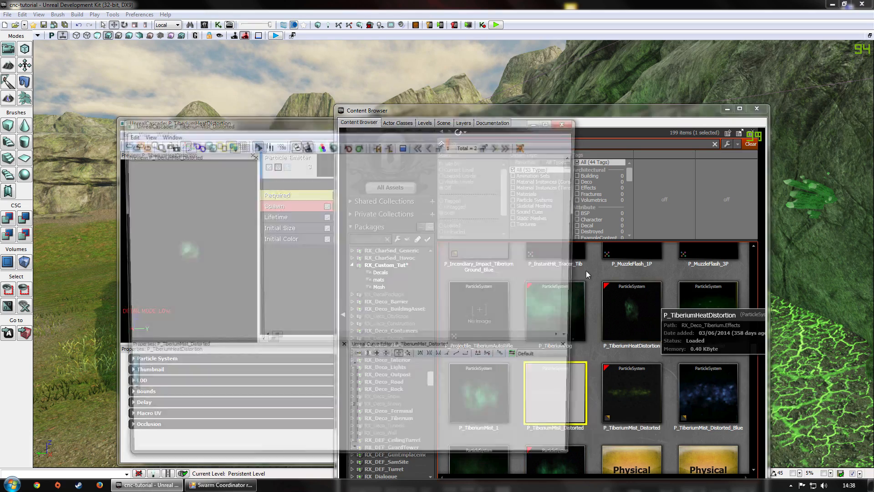
left_click_drag(177, 210, 178, 237)
left_click(567, 122)
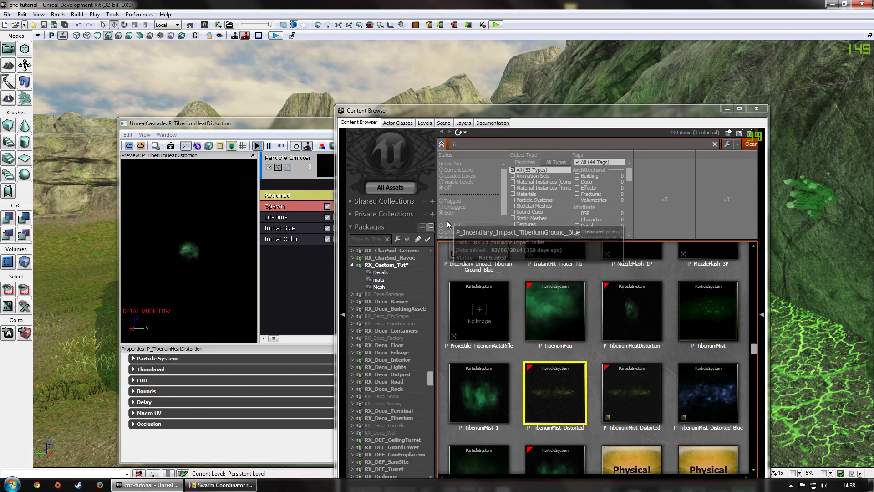
scroll(542, 294, "up", 1)
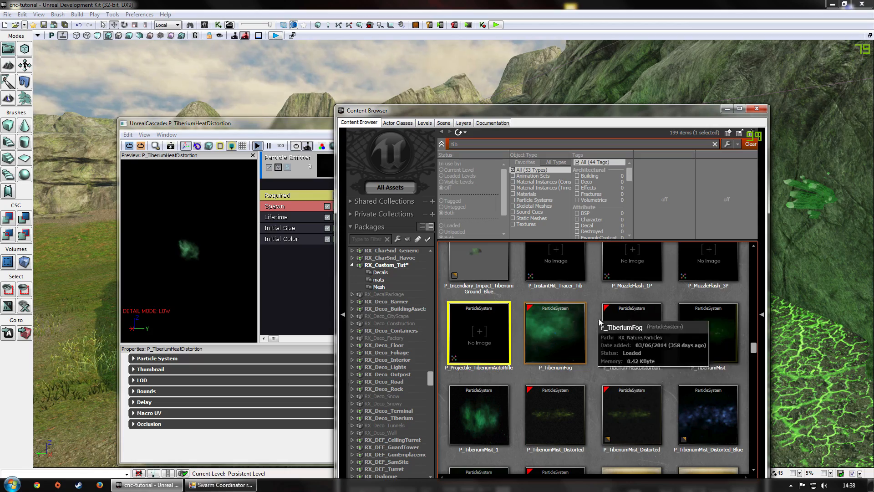
Place a P_TiberiumFog emitter in the Tiberium cave beneath the rock arch, moving the Content Browser out of the way
left_click(578, 330)
left_click_drag(615, 112, 384, 188)
left_click(540, 122)
right_click_drag(605, 182, 564, 238)
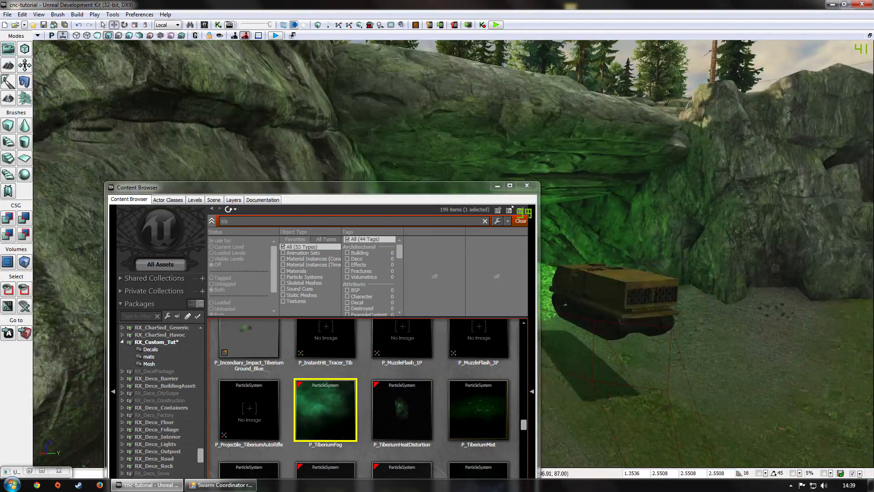
scroll(597, 274, "up", 2)
left_click_drag(419, 187, 165, 90)
left_click_drag(516, 241, 521, 237)
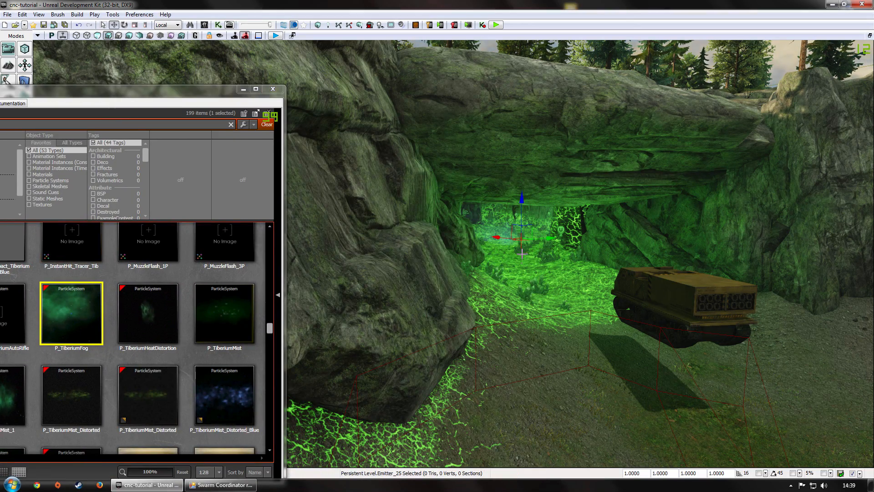
Adjust the fog emitter's position and height above the glowing ground at the cave entrance, and minimize the Content Browser
right_click_drag(516, 246, 491, 219)
left_click_drag(447, 238, 467, 276)
left_click_drag(462, 245, 460, 225)
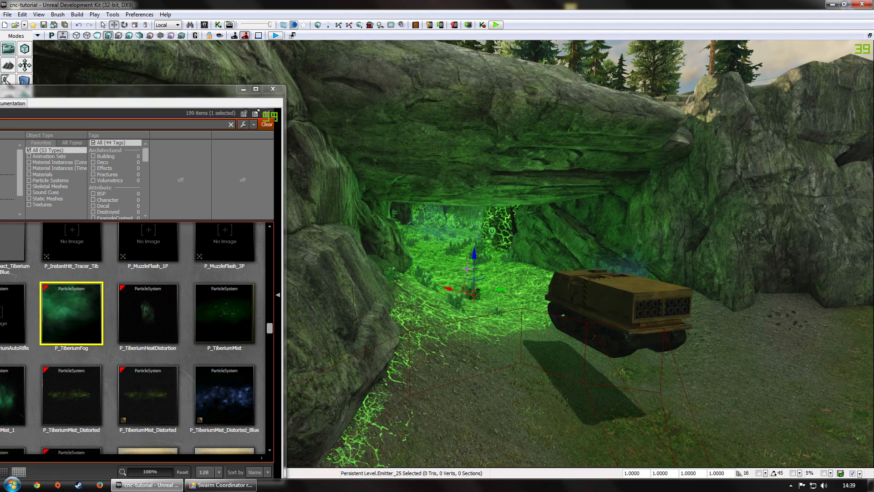
left_click_drag(478, 297, 479, 273)
right_click_drag(471, 263, 457, 262)
left_click(244, 89)
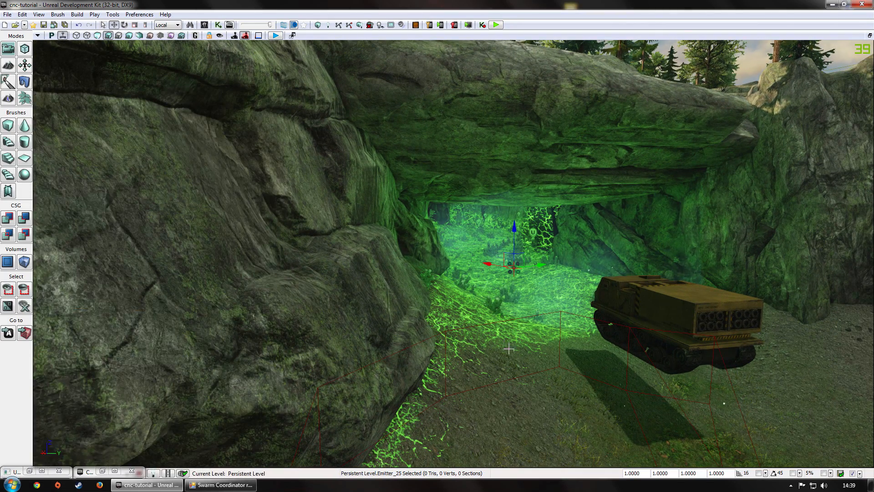
Delete the MRLS vehicle parked in front of the cave entrance
right_click_drag(559, 412, 565, 418)
left_click(548, 231)
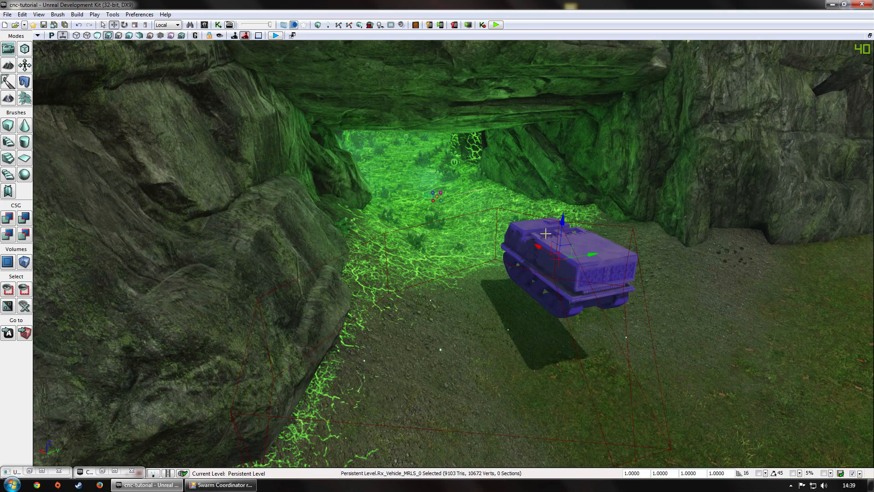
key("Delete")
right_click_drag(519, 316, 501, 315)
left_click(822, 403)
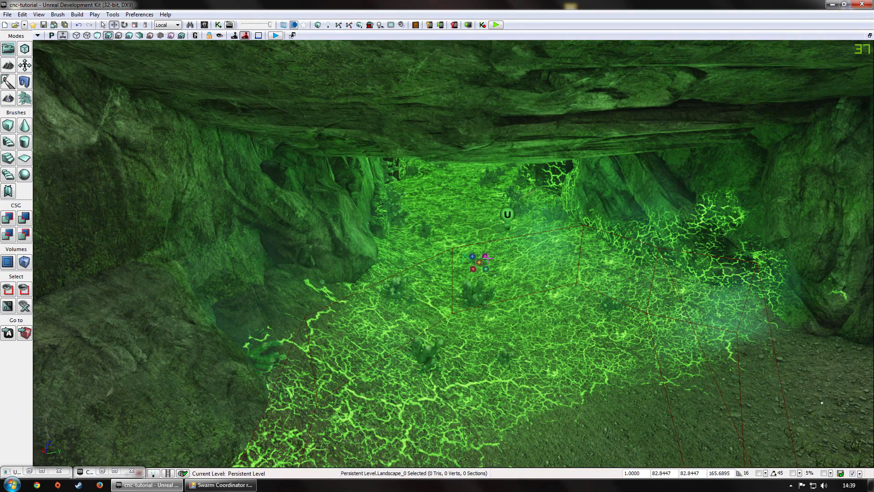
Raise the fog emitter at the cave entrance and move it deeper into the cave
left_click(480, 262)
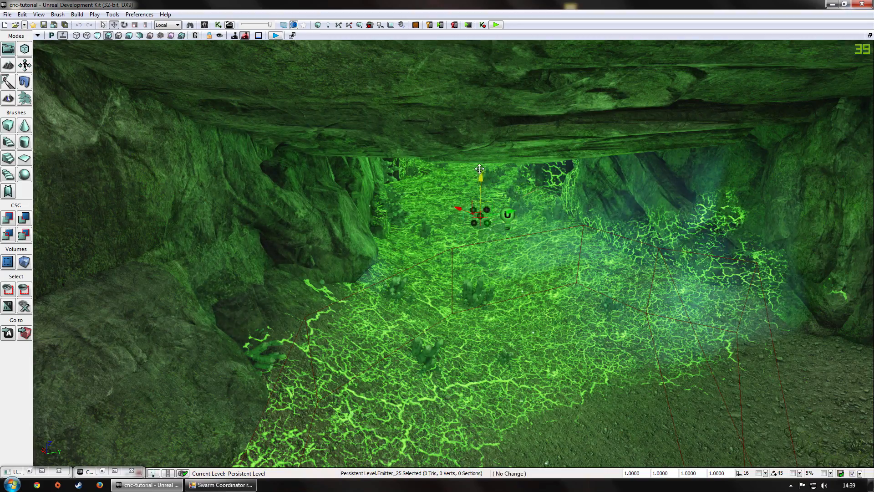
right_click_drag(350, 322, 363, 329)
left_click_drag(362, 329, 374, 373)
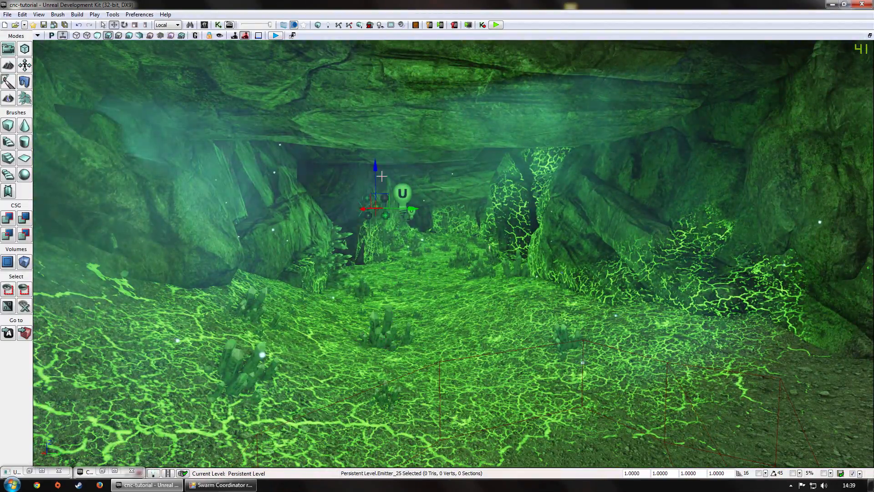
right_click_drag(453, 228, 421, 266)
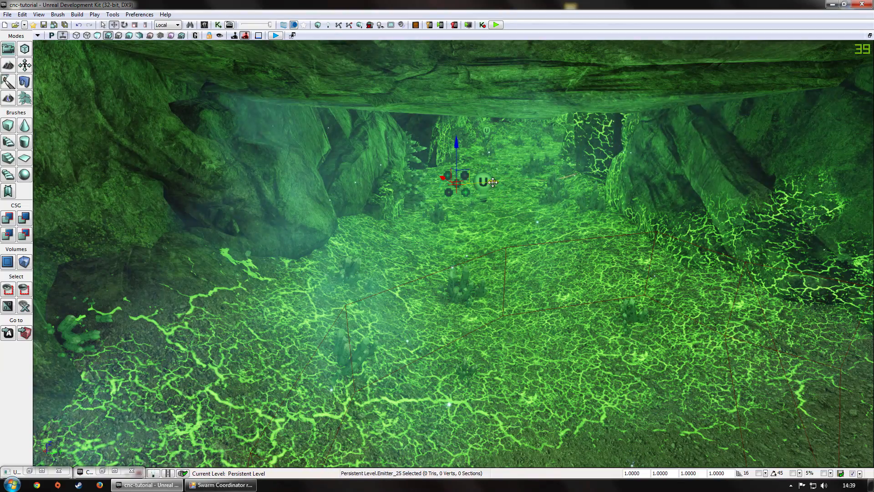
left_click_drag(490, 175, 546, 203)
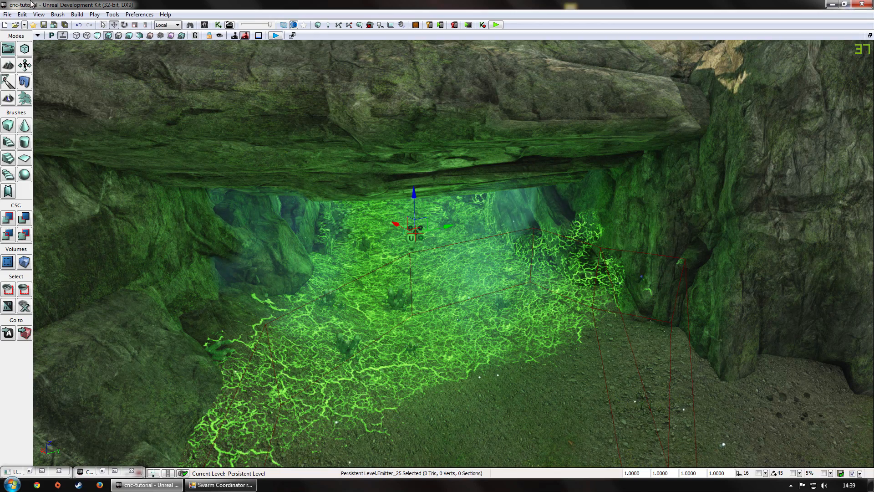
Shift the fog emitter sideways in the top view and return to the perspective view
left_click(52, 35)
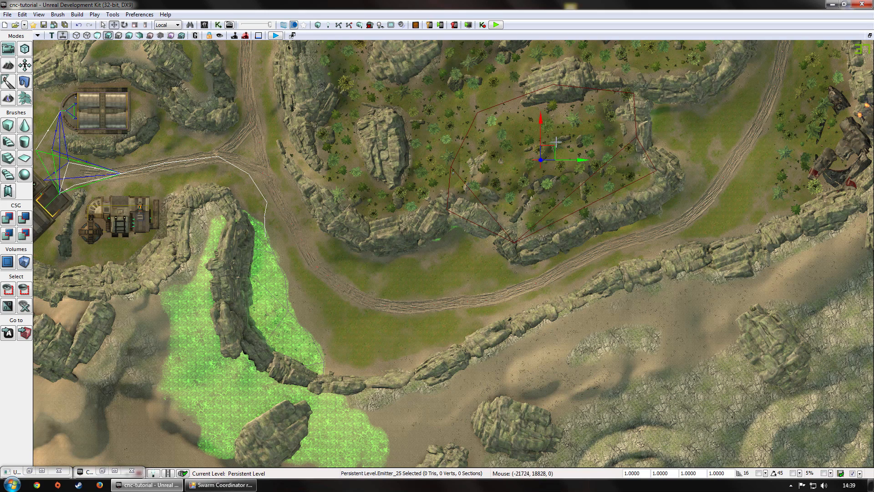
left_click_drag(555, 144, 585, 136)
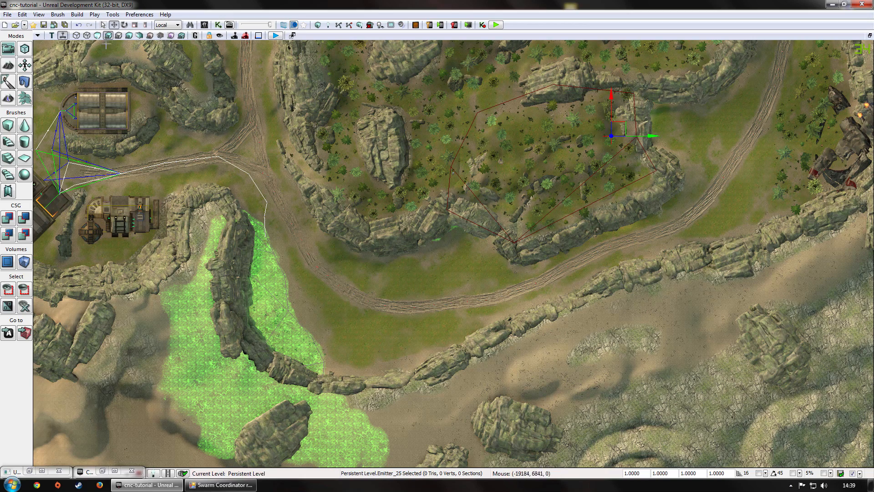
left_click(52, 36)
left_click(52, 36)
left_click(52, 36)
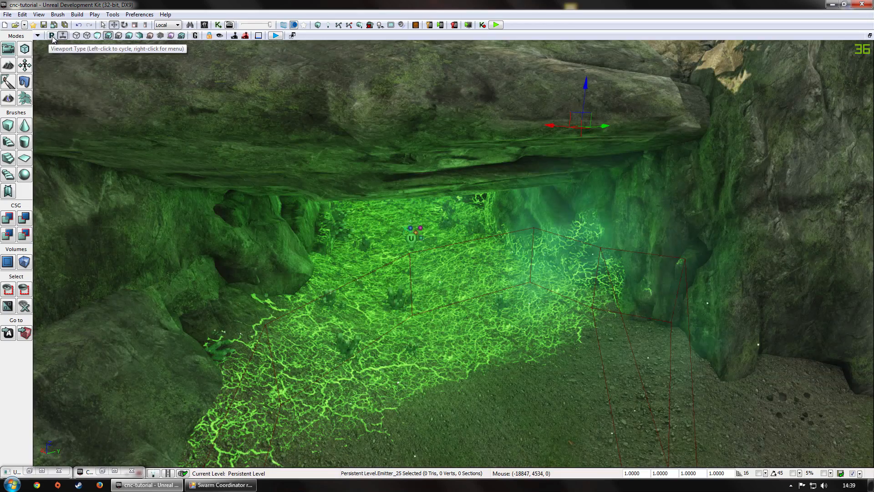
Select the fog emitter near the light inside the cave and reposition it over the Tiberium ground
middle_click_drag(423, 82, 430, 95)
right_click_drag(431, 96, 410, 141)
left_click_drag(410, 141, 408, 45)
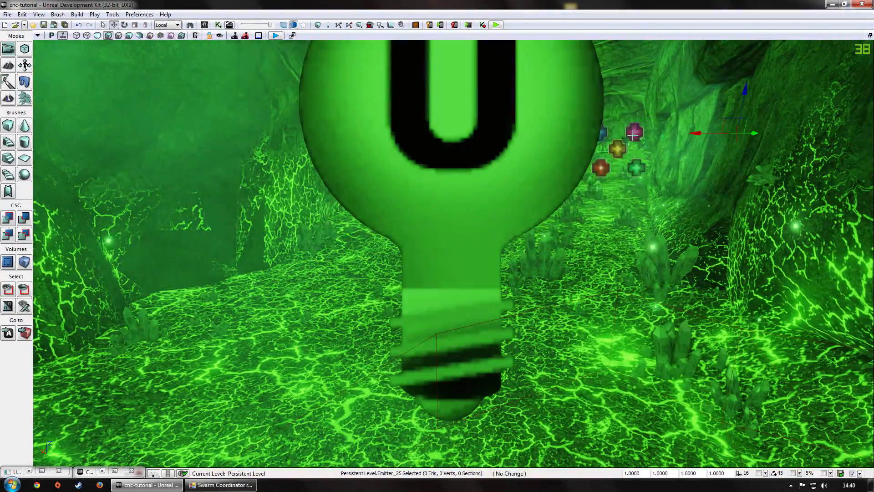
left_click(617, 148)
mouse_move(574, 286)
right_mouse_down()
mouse_move(574, 196)
mouse_move(565, 286)
right_mouse_up()
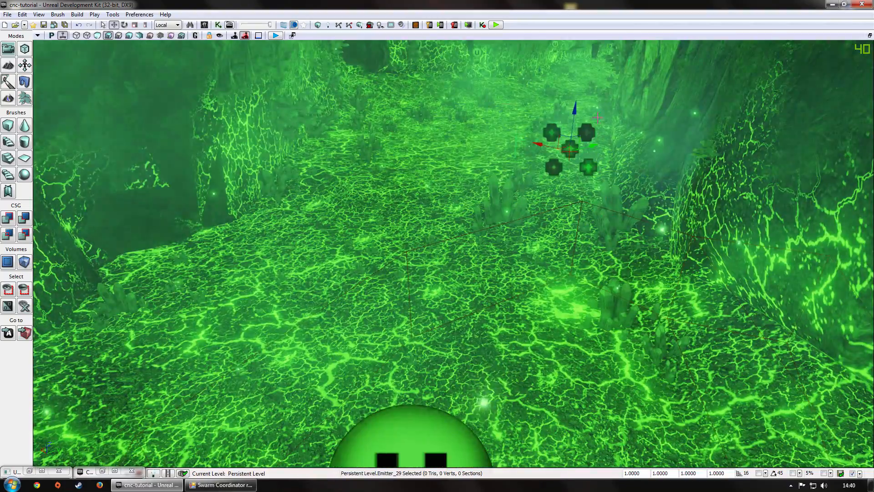
left_click_drag(569, 147, 387, 109)
left_click_drag(387, 183, 390, 136)
right_click_drag(390, 227, 469, 155)
left_click_drag(373, 155, 372, 110)
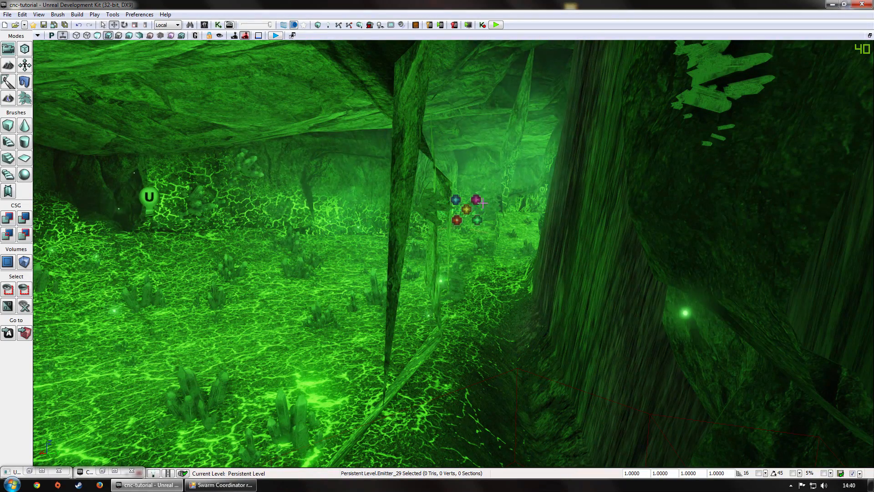
Move another fog emitter across the deeper part of the cave toward the Tiberium-covered wall
left_click_drag(494, 202, 255, 189)
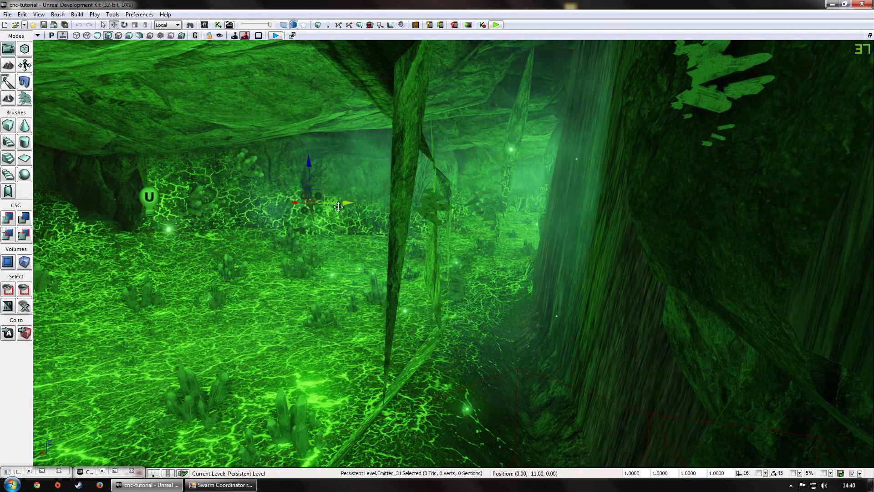
right_click_drag(394, 282, 296, 271)
left_click_drag(616, 221, 558, 137)
mouse_move(709, 257)
left_mouse_down()
mouse_move(683, 209)
mouse_move(710, 257)
left_mouse_up()
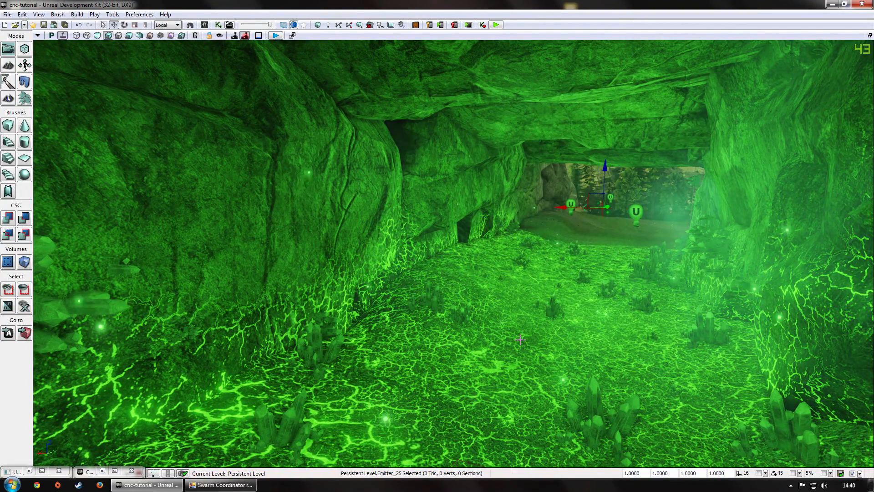
Shift a pair of fog emitters along the cave and add the other fog emitters to the selection
left_click_drag(520, 339, 651, 458)
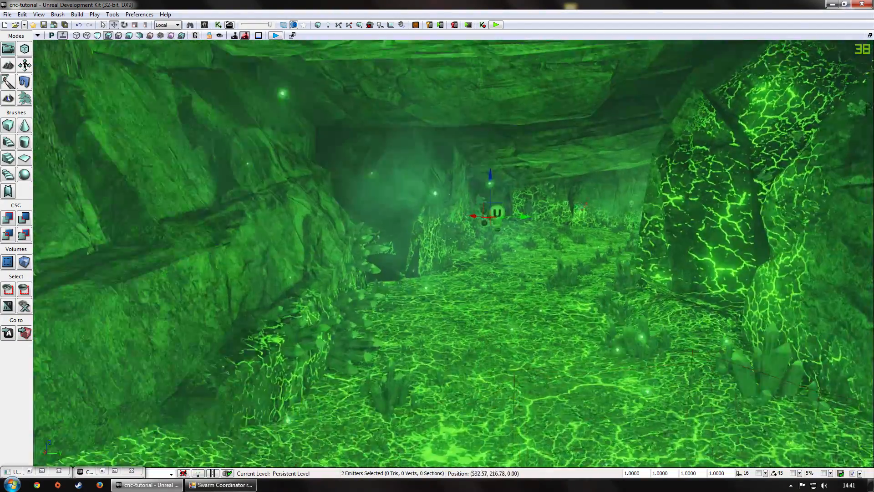
left_click_drag(454, 253, 483, 191)
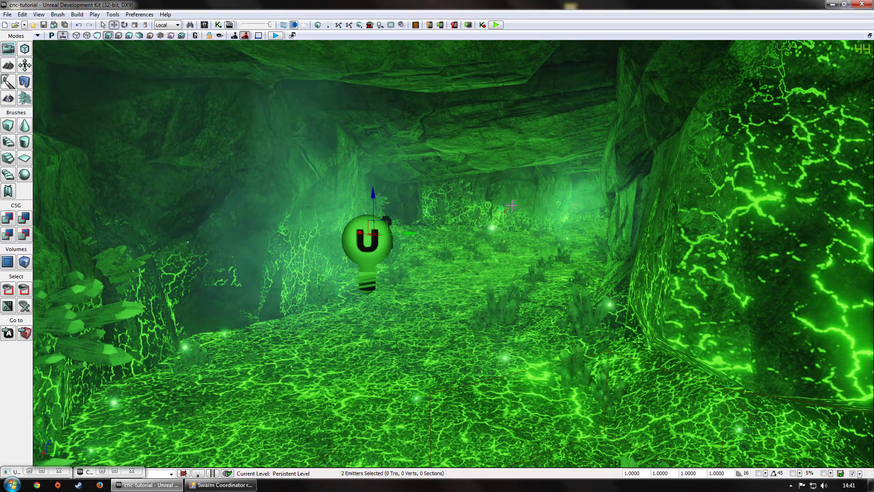
left_click(508, 208, "ctrl")
left_click_drag(507, 208, 537, 110)
left_click_drag(512, 310, 514, 271)
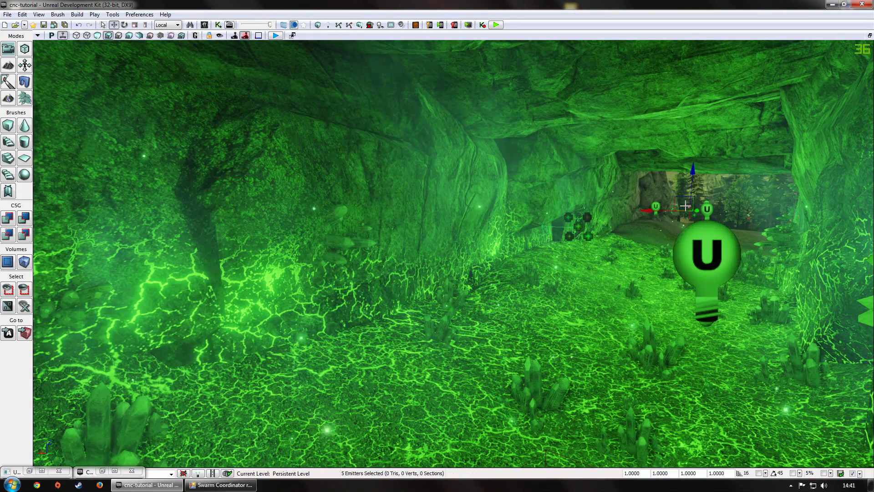
left_click_drag(686, 172, 493, 287)
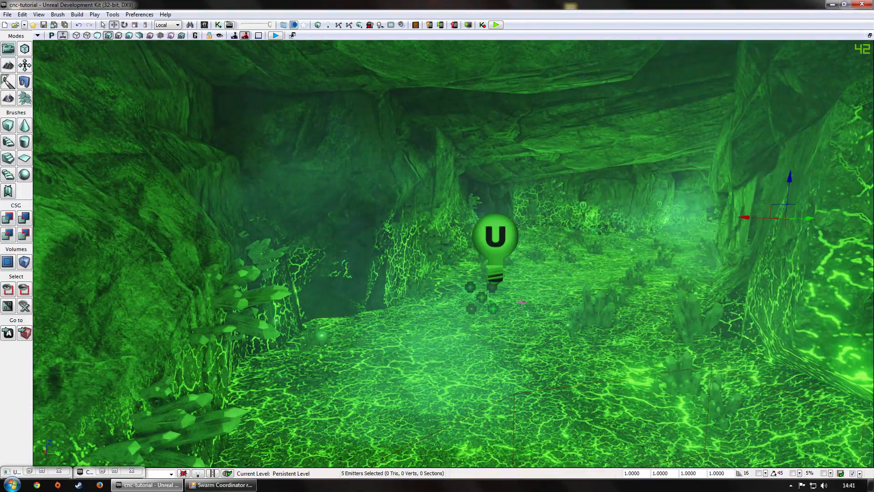
Select only the fog emitter beneath the nearby light, reposition it within the cave, and deselect it
left_click(484, 294)
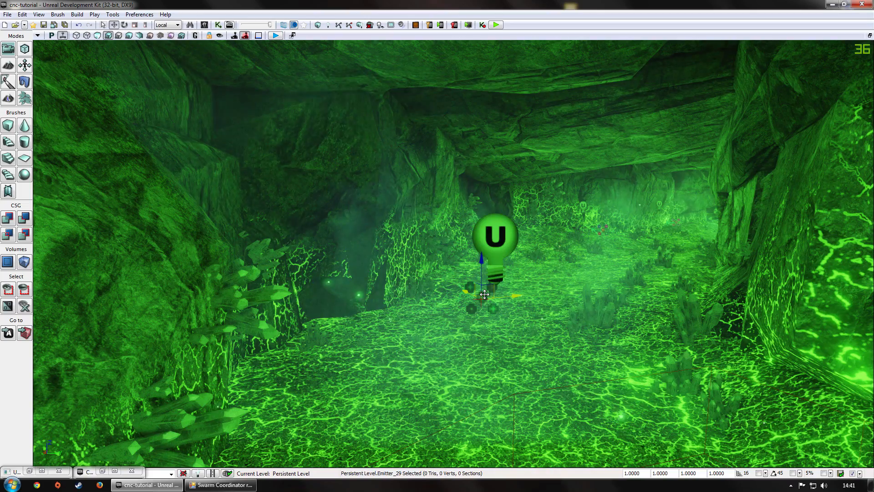
left_click_drag(484, 295, 563, 246)
right_click_drag(565, 246, 551, 341)
left_click(800, 409)
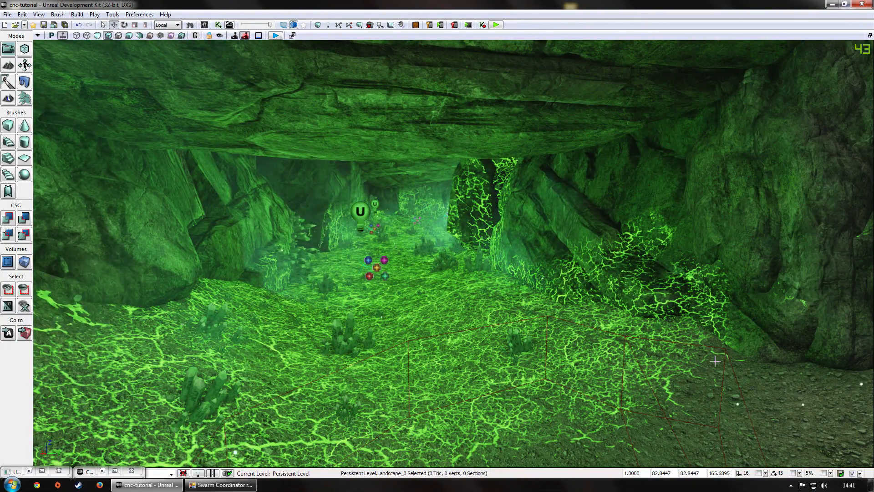
Try to select all fog emitters by the Default__Emitter archetype and by matching material
right_click(381, 268)
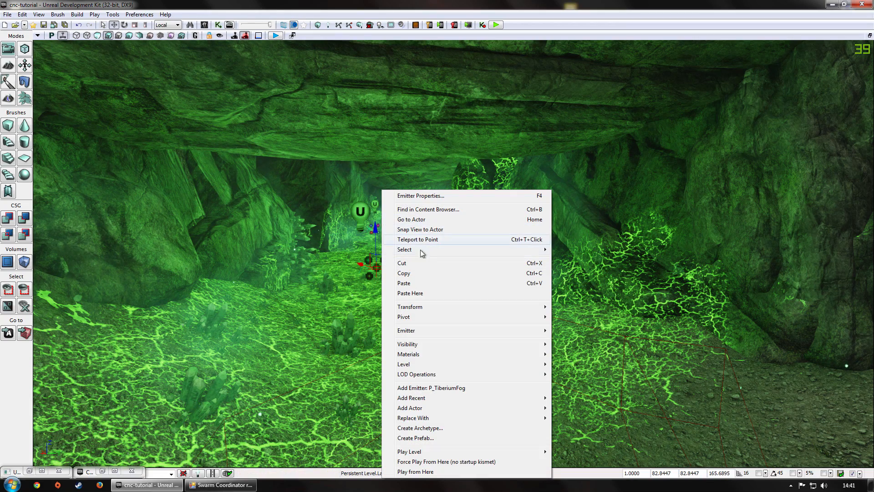
mouse_move(422, 250)
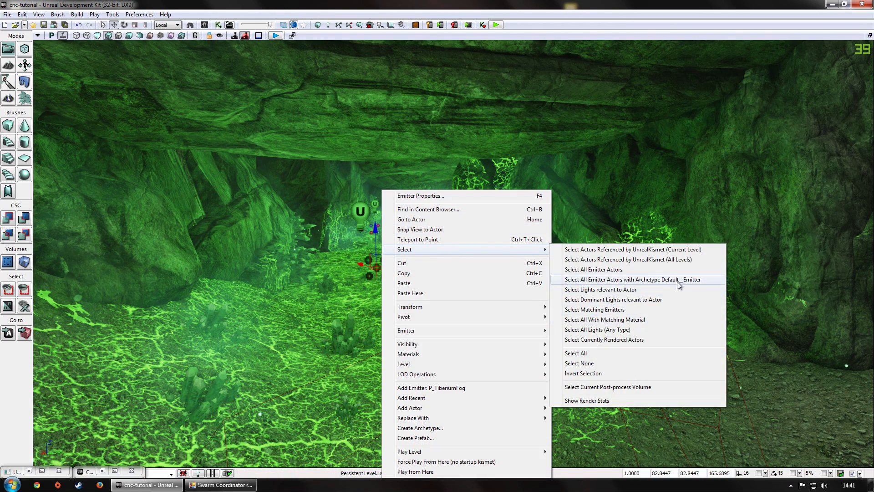
left_click(676, 281)
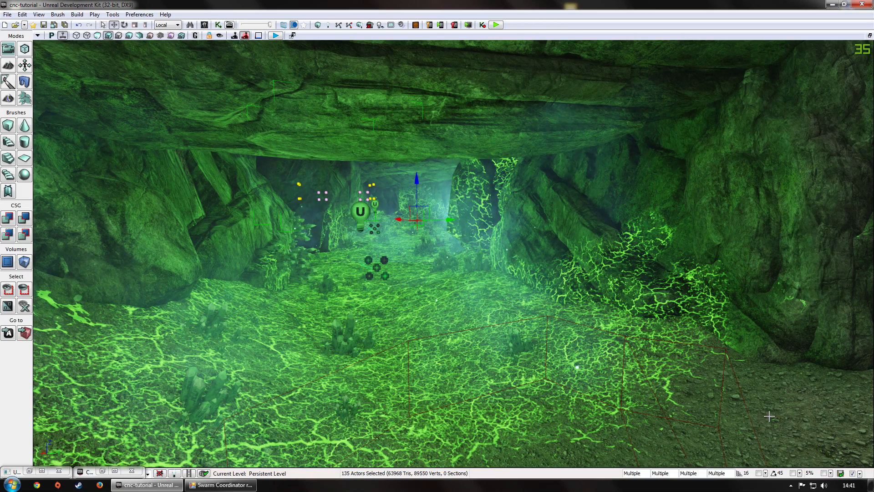
right_click_drag(363, 226, 357, 226)
right_click(391, 259)
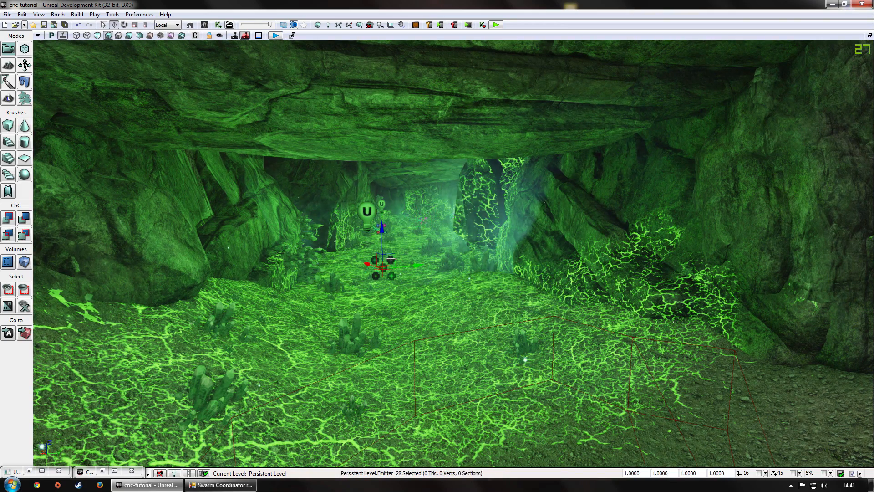
mouse_move(501, 249)
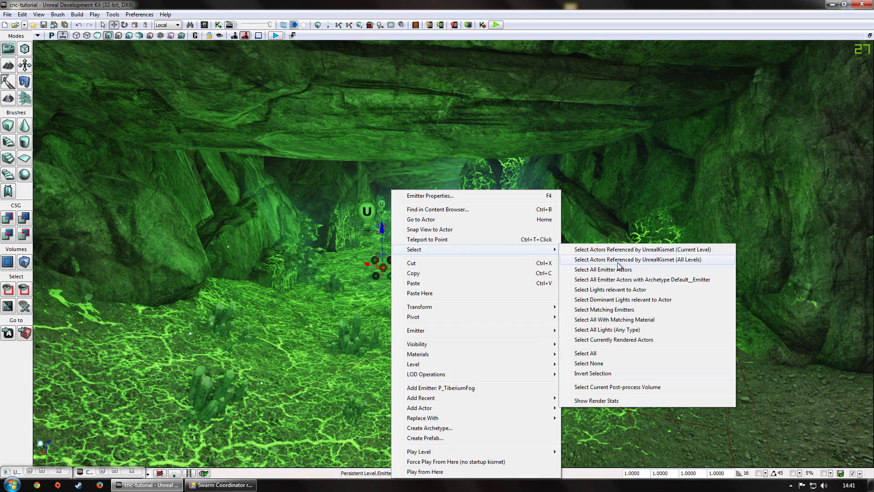
left_click(671, 322)
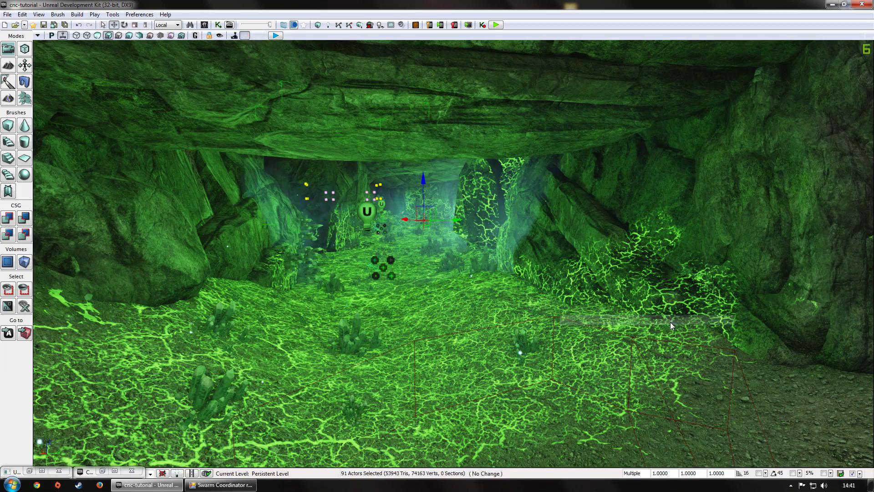
Select all emitters matching the fog emitter near the cave entrance
right_click(389, 266)
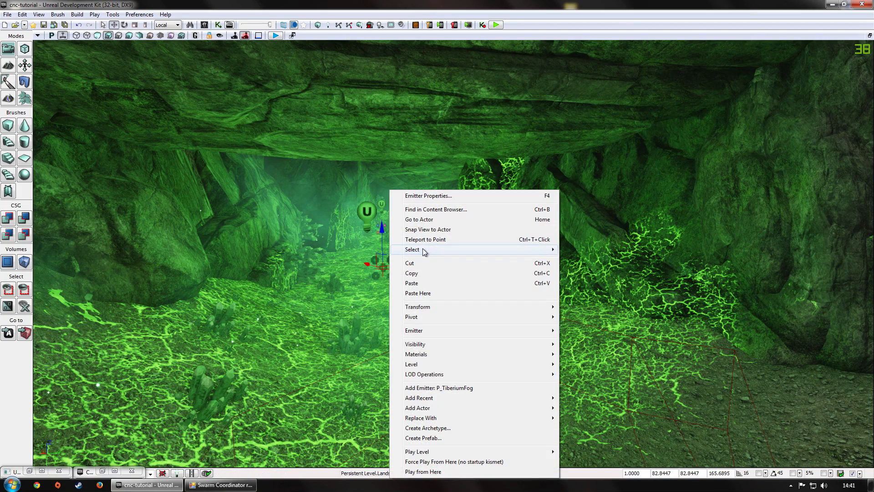
mouse_move(422, 249)
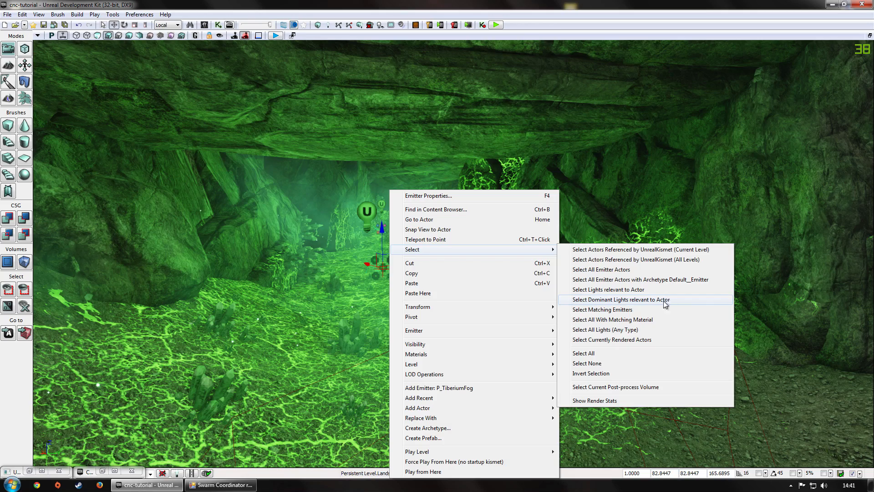
left_click(605, 309)
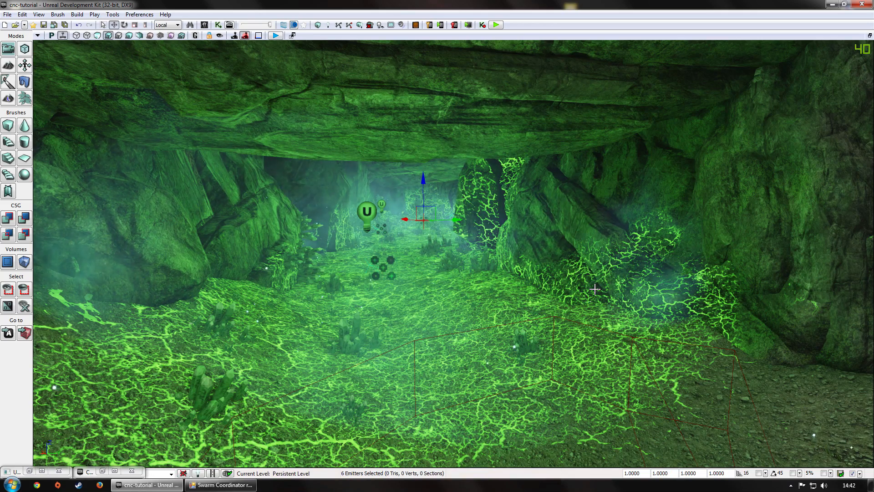
Set the Tag of the selected fog emitters to Emitter_tib in their object properties and close the properties window
key("F4")
scroll(610, 291, "down", 3)
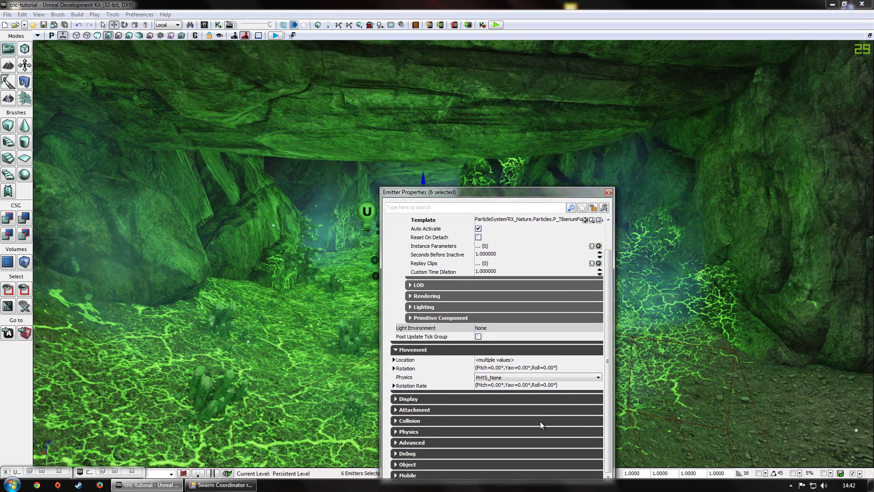
left_click(523, 464)
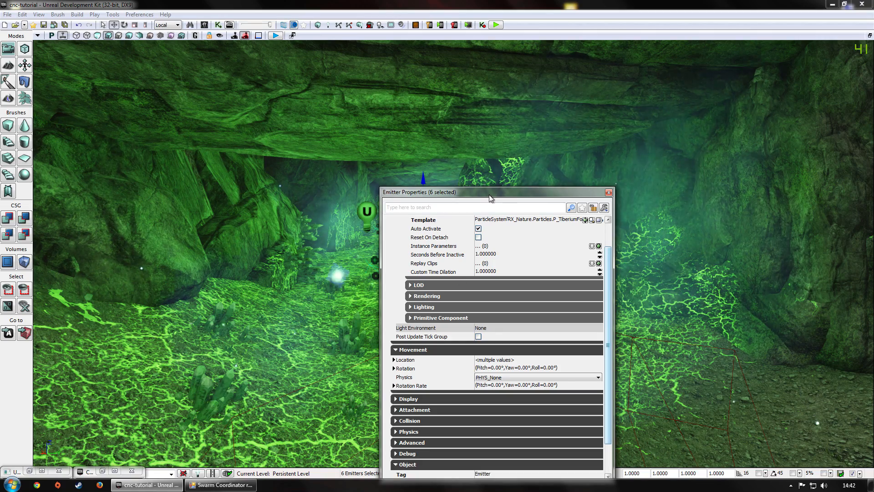
left_click_drag(490, 198, 686, 66)
left_click(721, 350)
scroll(724, 337, "down", 2)
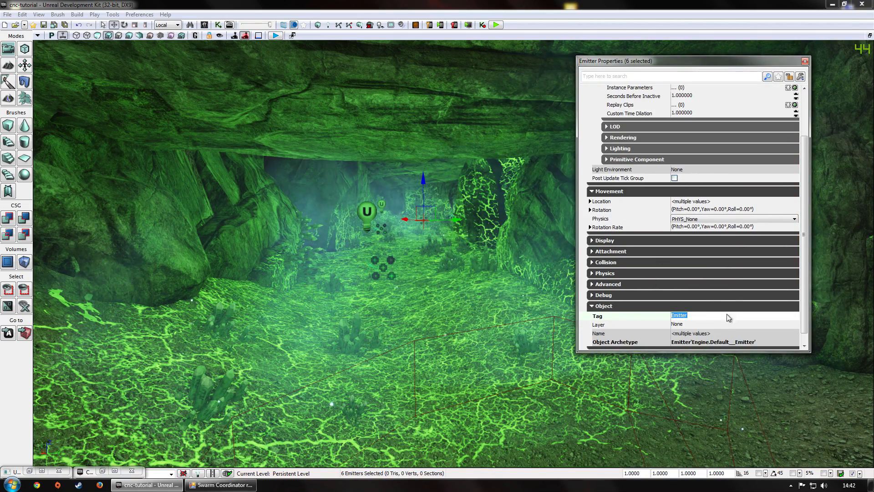
left_click(704, 315)
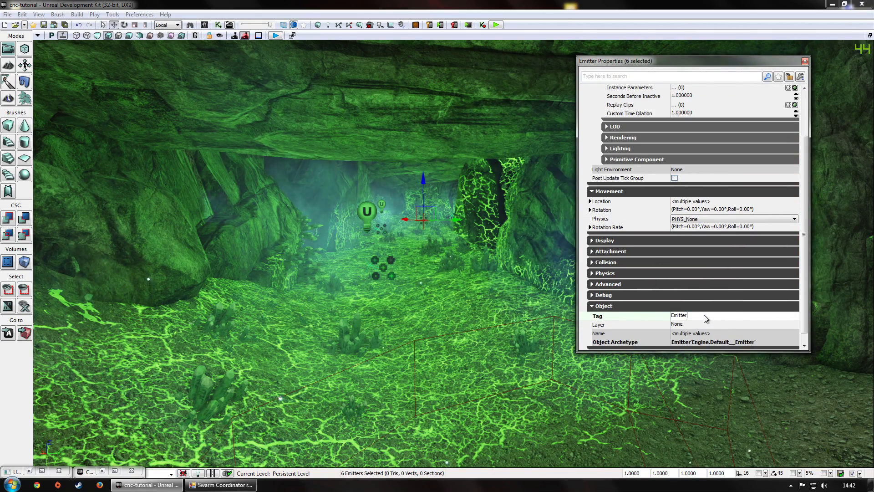
type("_tib")
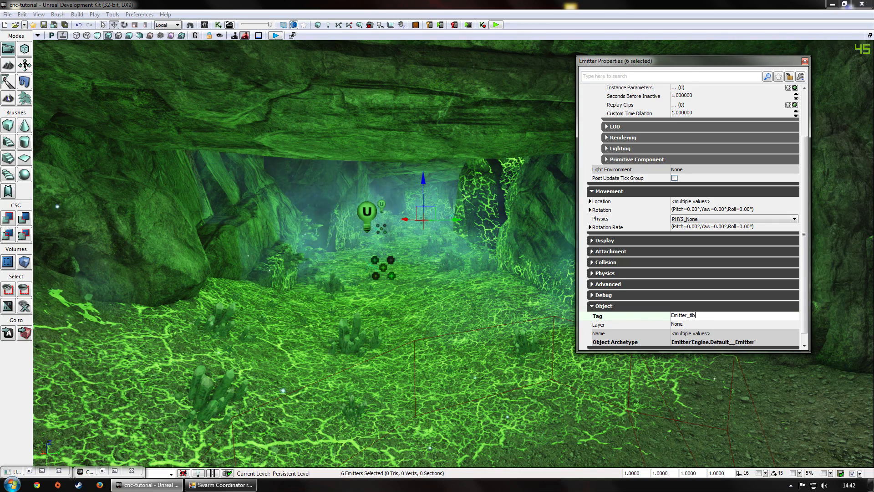
left_click(717, 324)
left_click(805, 61)
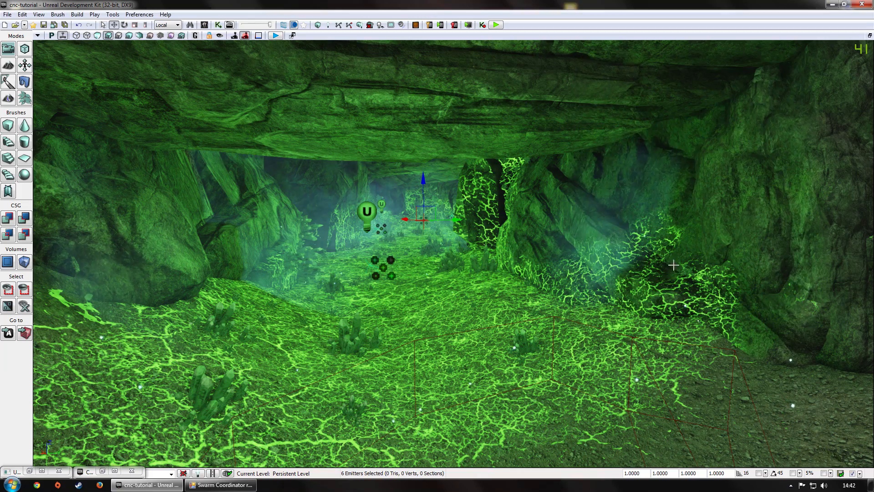
Reopen the fog emitters' properties and expand the LOD and Rendering settings of their particle system component
key("F4")
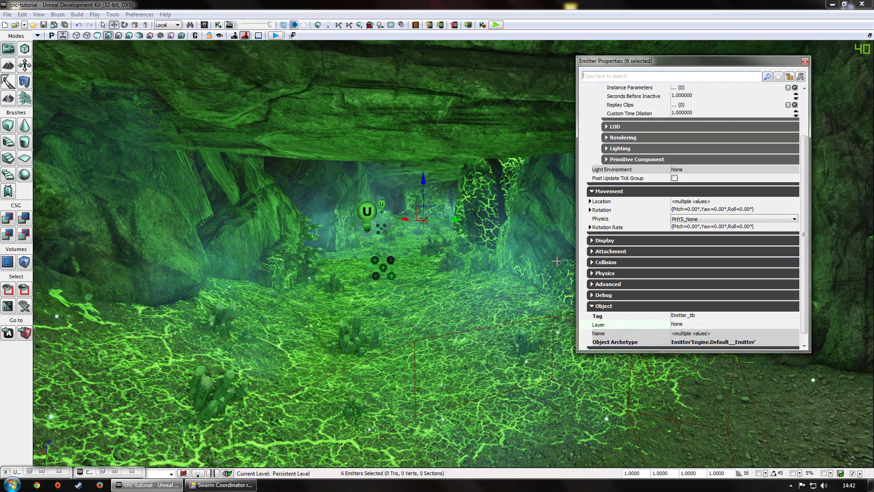
scroll(605, 206, "up", 3)
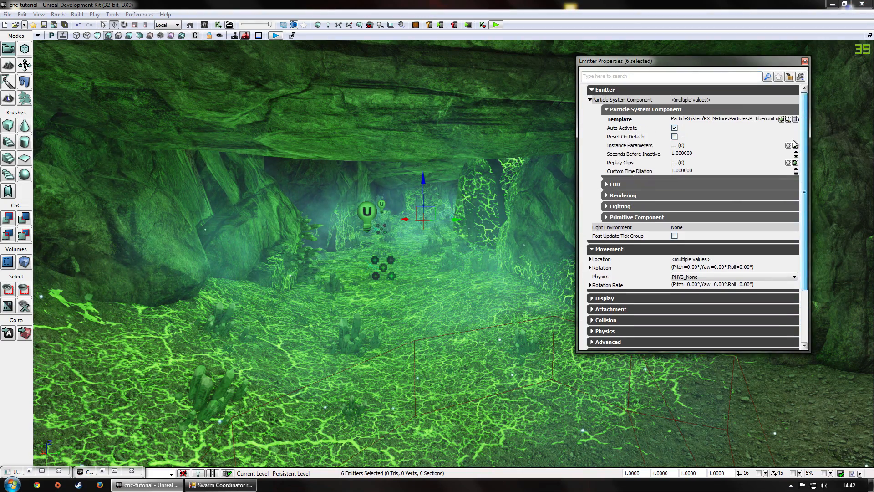
left_click(607, 184)
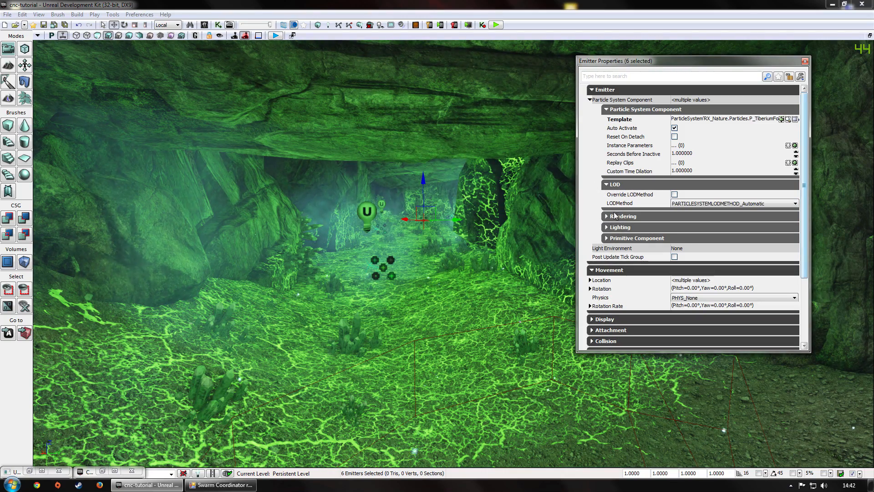
left_click(637, 215)
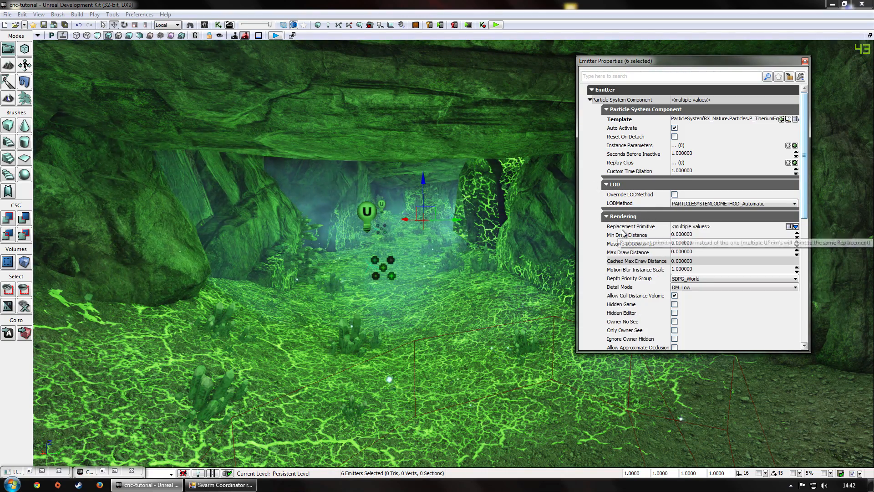
Set the Max Draw Distance of the selected fog emitters to 10000 and check the cave from farther away
left_click(627, 253)
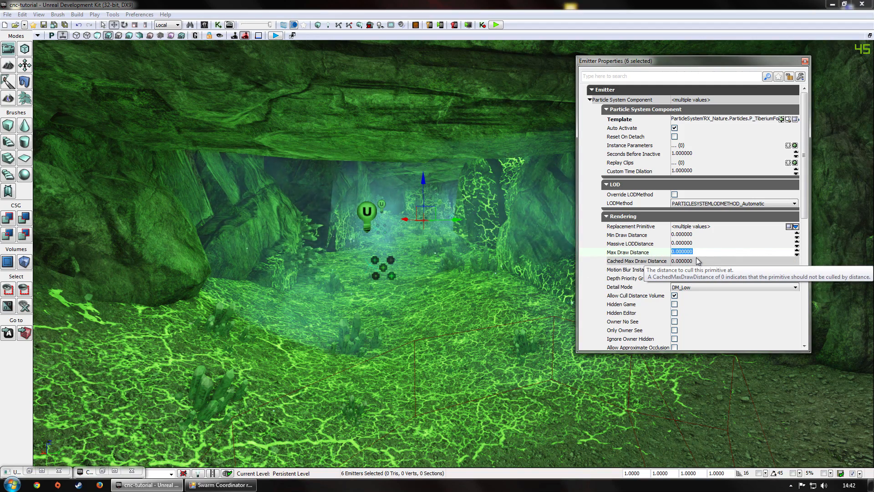
type("10000")
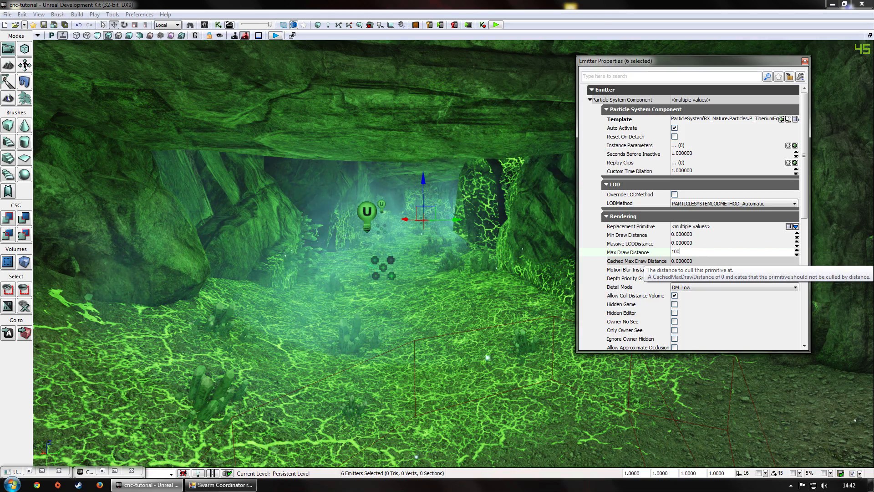
left_click(694, 237)
left_click_drag(304, 309, 311, 428)
key("s")
right_click_drag(303, 308, 299, 296)
key("w")
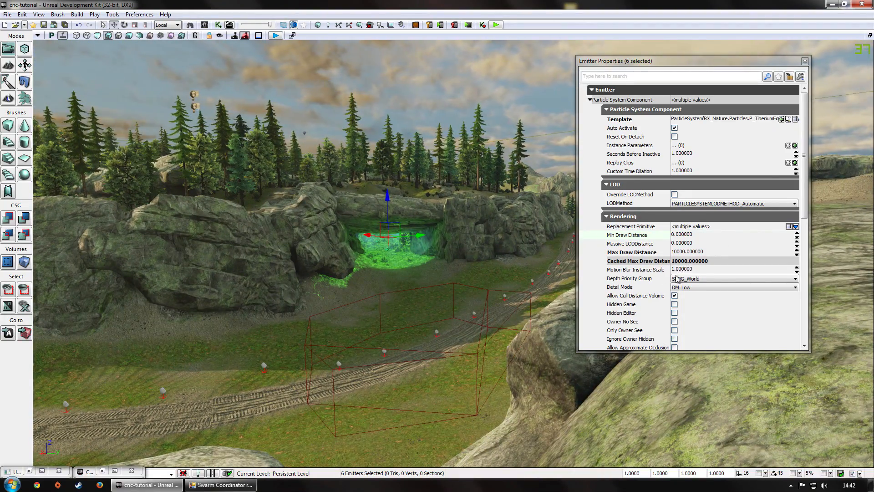
Set the fog emitters' Max Draw Distance to 7000 and check the fog at the cave
left_click(675, 254)
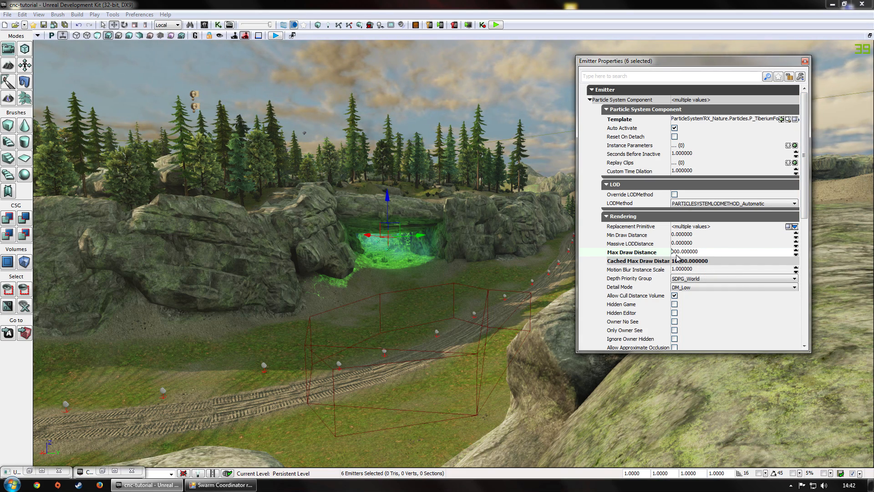
left_click(679, 237)
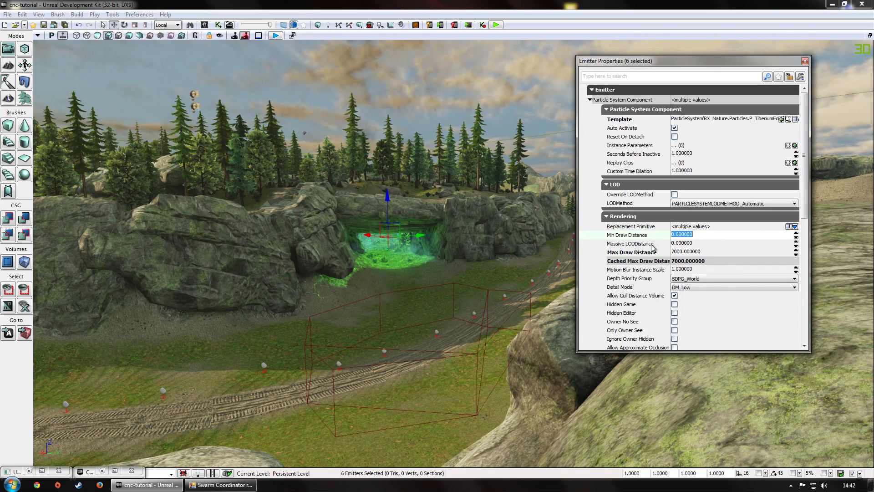
mouse_move(448, 291)
right_mouse_down()
mouse_move(255, 290)
mouse_move(264, 290)
right_mouse_up()
key("w")
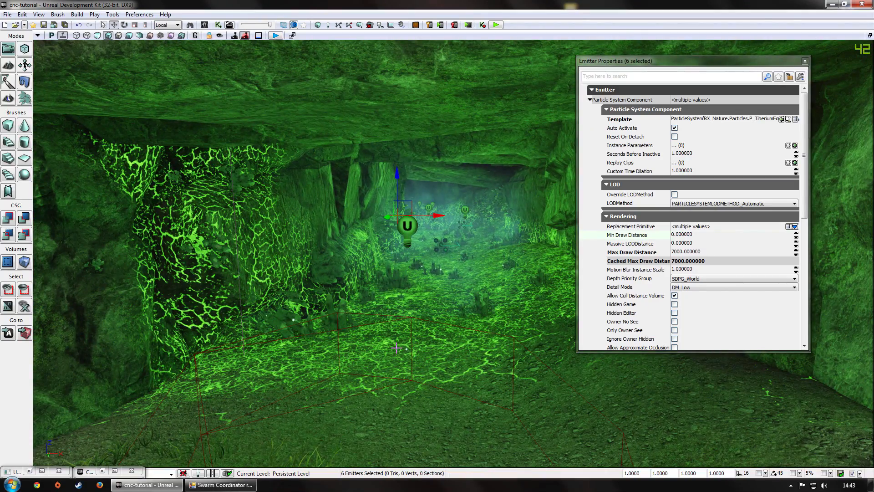
Reselect the fog emitters, lock the properties window to them, and select the landscape instead
left_click(453, 345)
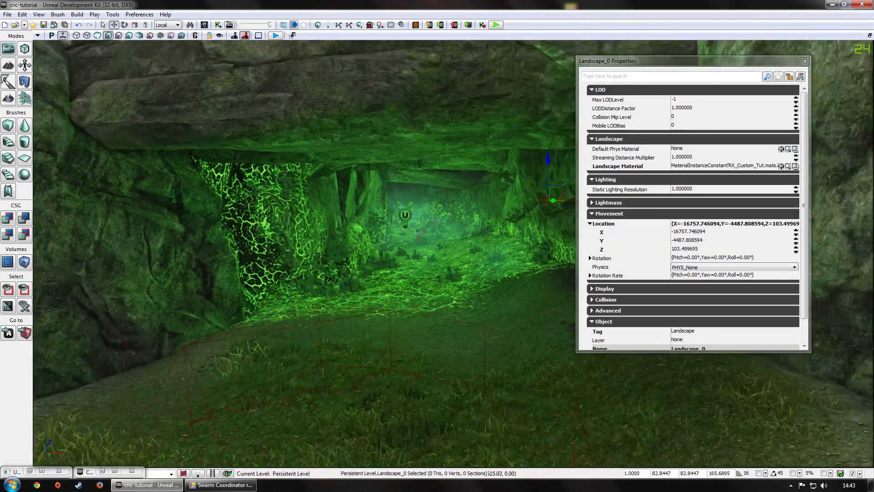
mouse_move(452, 345)
left_mouse_down()
mouse_move(475, 385)
mouse_move(475, 401)
mouse_move(457, 415)
mouse_move(494, 403)
mouse_move(493, 427)
mouse_move(471, 427)
mouse_move(475, 359)
mouse_move(453, 333)
left_mouse_up()
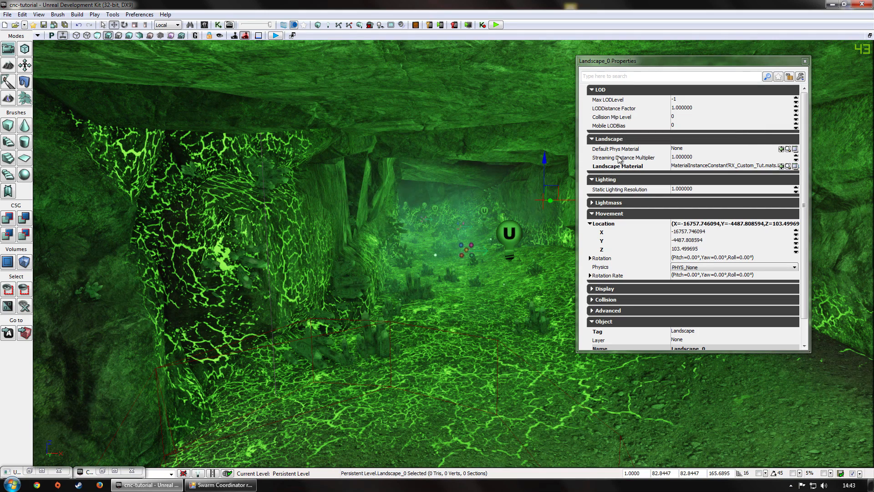
left_click(603, 214)
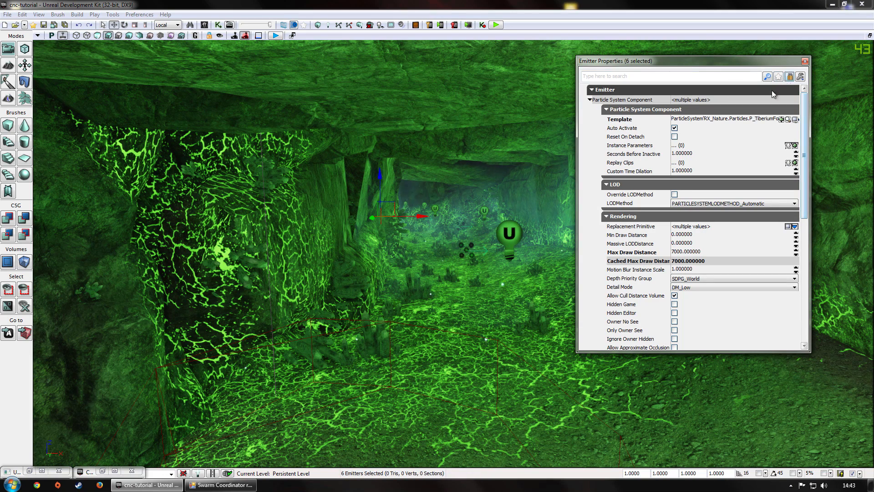
left_click(449, 316)
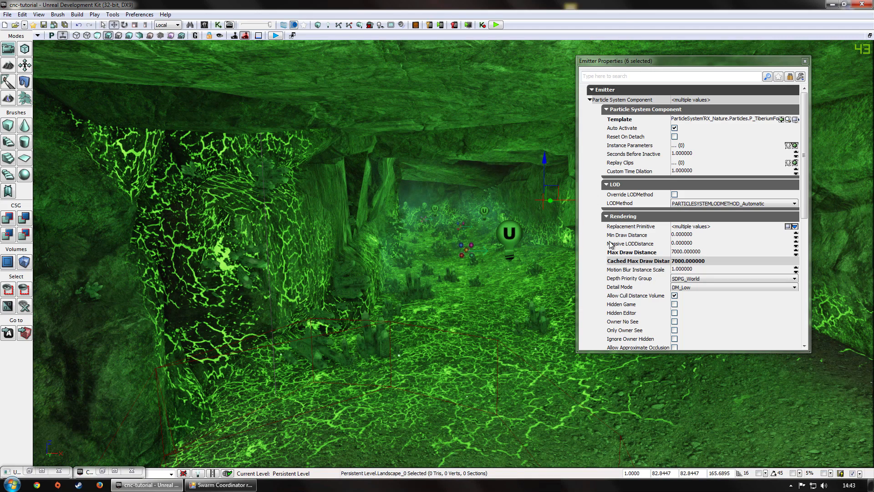
mouse_move(627, 257)
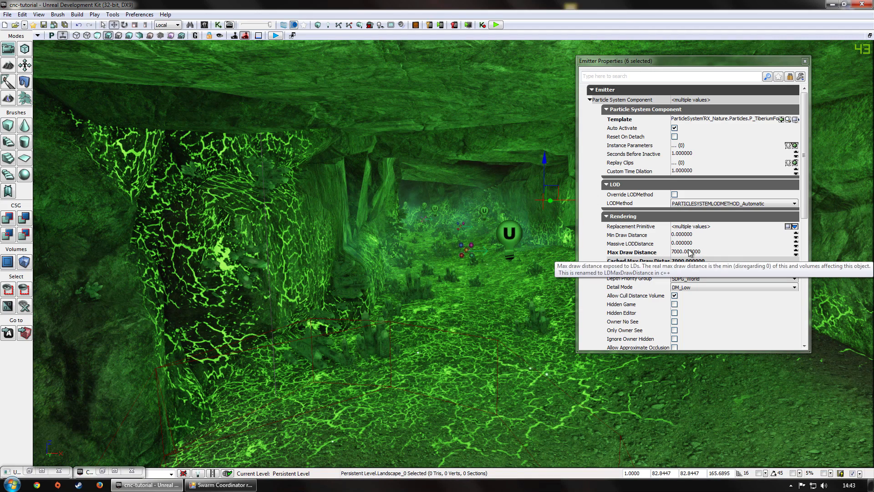
mouse_move(623, 238)
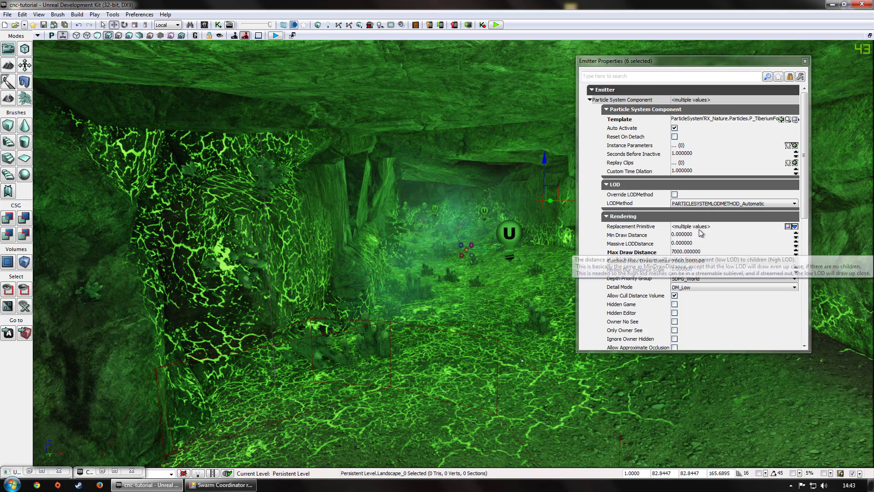
Move the properties window aside and set the fog emitters' Max Draw Distance to 1000
mouse_move(411, 291)
left_mouse_down()
mouse_move(410, 455)
mouse_move(411, 301)
left_mouse_up()
right_click_drag(422, 291, 346, 280)
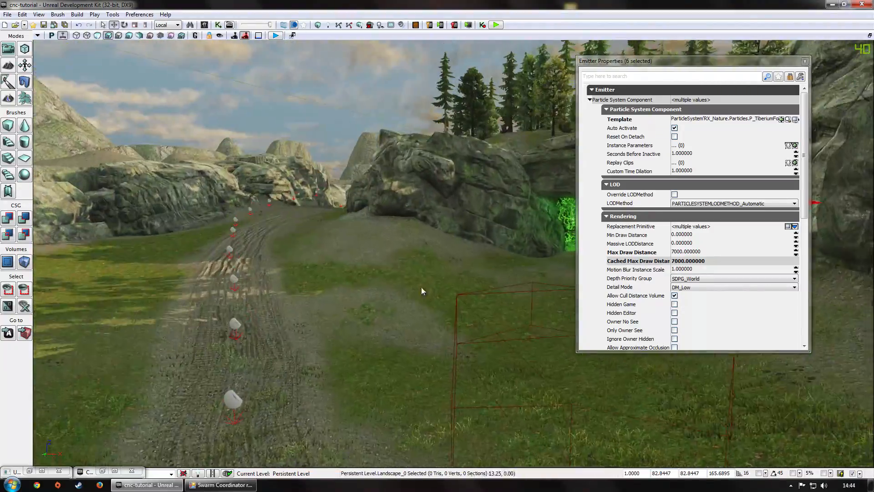
left_click_drag(677, 64, 106, 116)
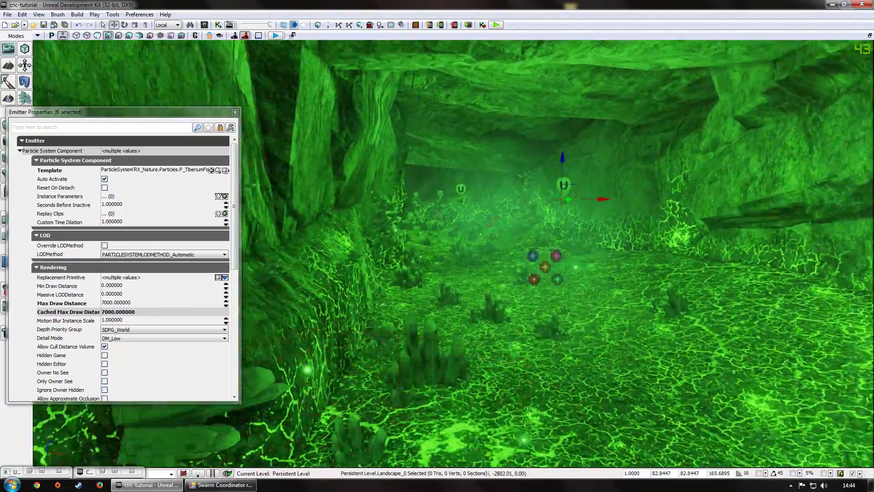
right_click_drag(453, 253, 446, 379)
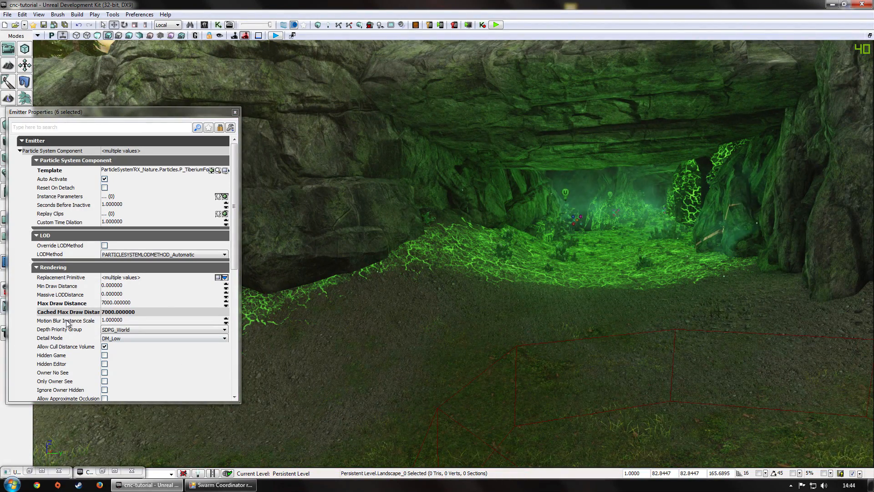
left_click(112, 303)
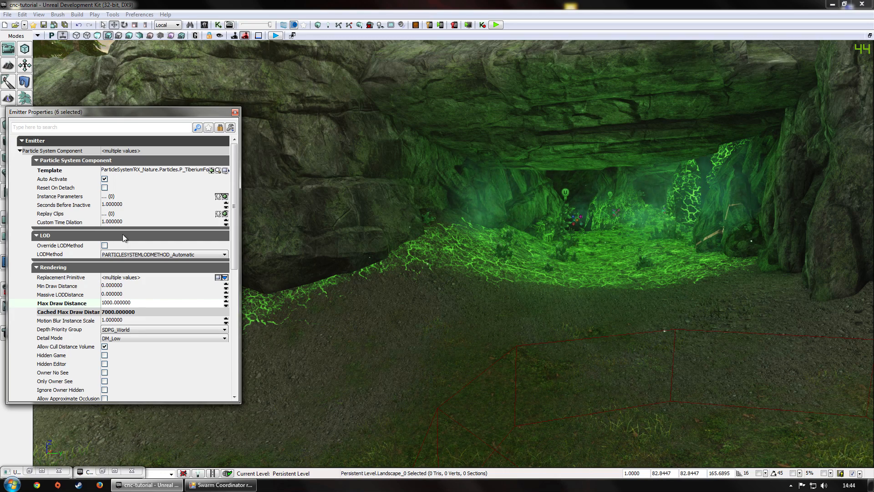
mouse_move(701, 390)
right_mouse_down()
mouse_move(779, 390)
mouse_move(681, 365)
right_mouse_up()
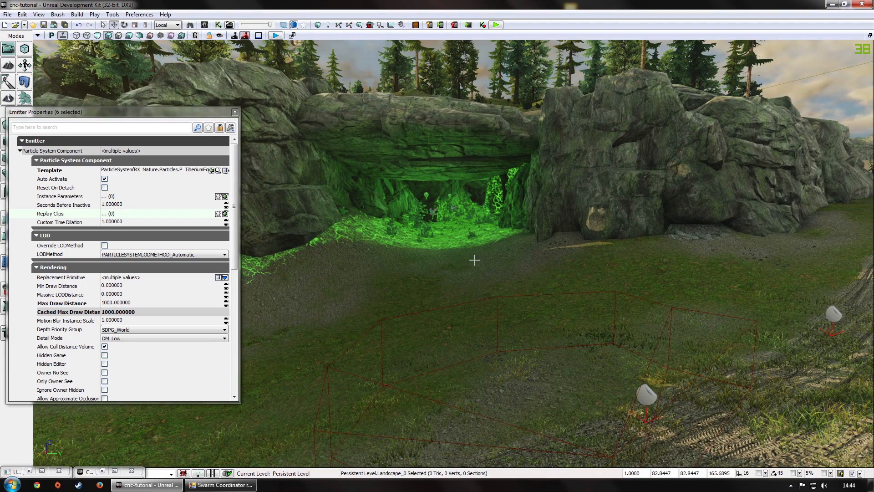
Set the fog emitters' Max Draw Distance to 5000
left_click(109, 302)
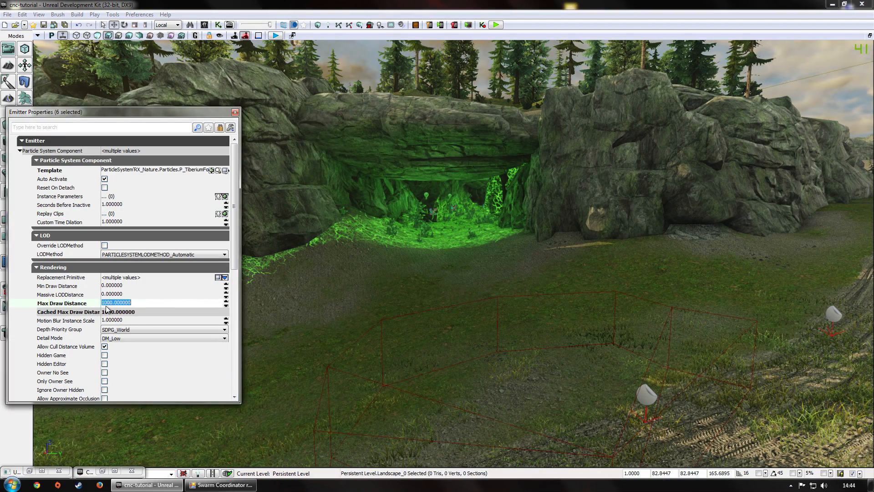
left_click(105, 304)
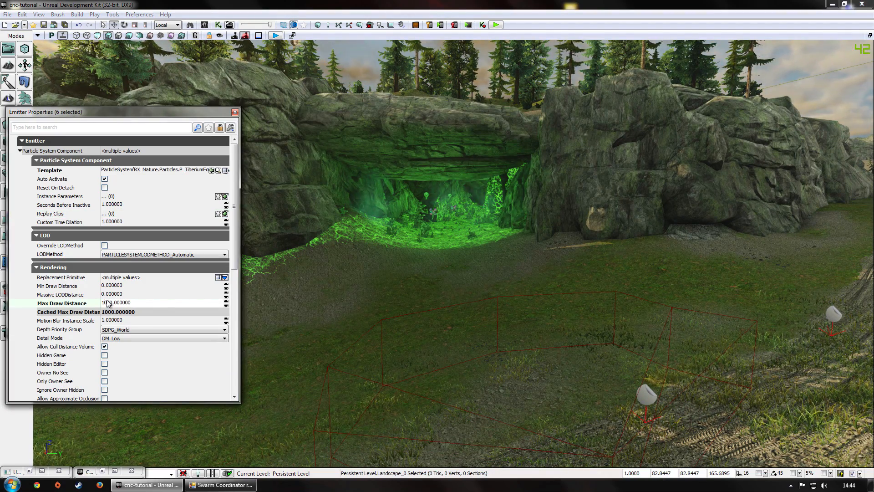
key("BackSpace")
type("5")
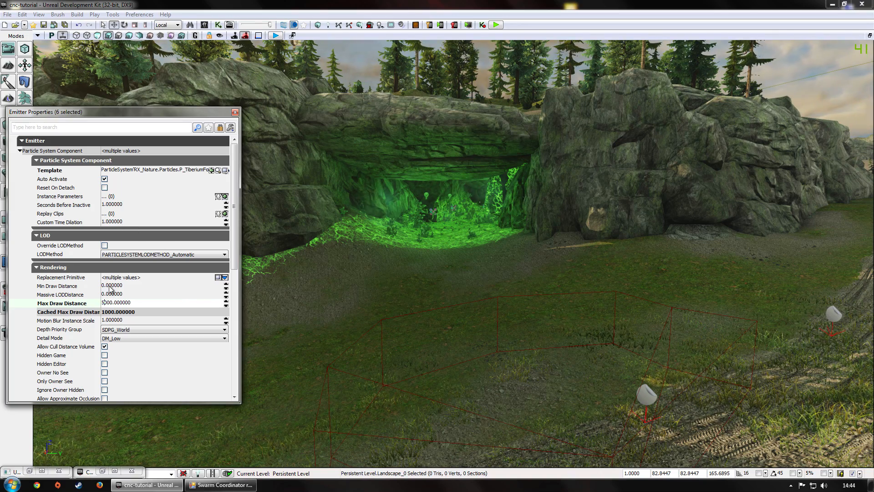
left_click(120, 295)
Save the level and close the emitter properties window
key("ctrl+s")
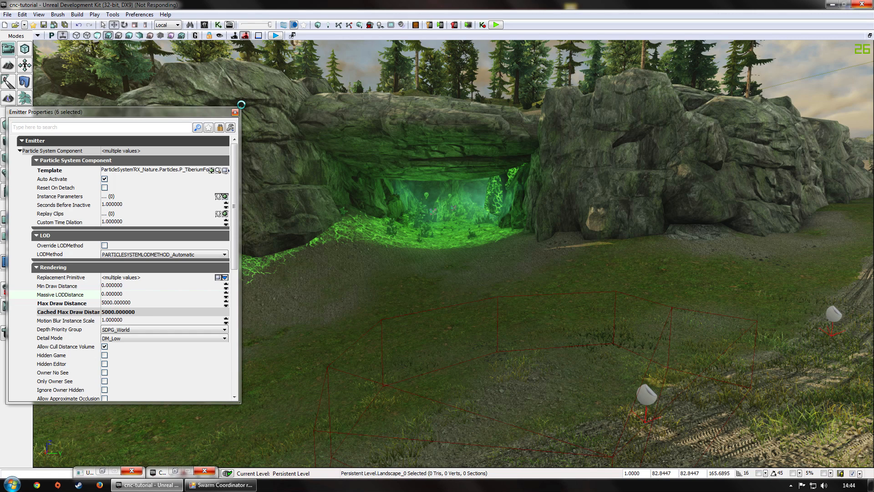
left_click_drag(149, 115, 179, 168)
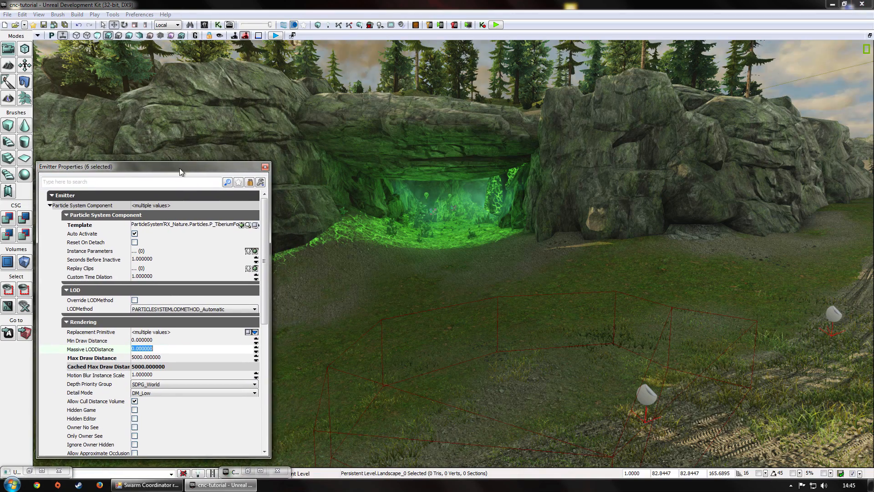
left_click(266, 168)
mouse_move(539, 384)
right_mouse_down()
mouse_move(532, 337)
mouse_move(537, 394)
mouse_move(529, 291)
mouse_move(529, 373)
right_mouse_up()
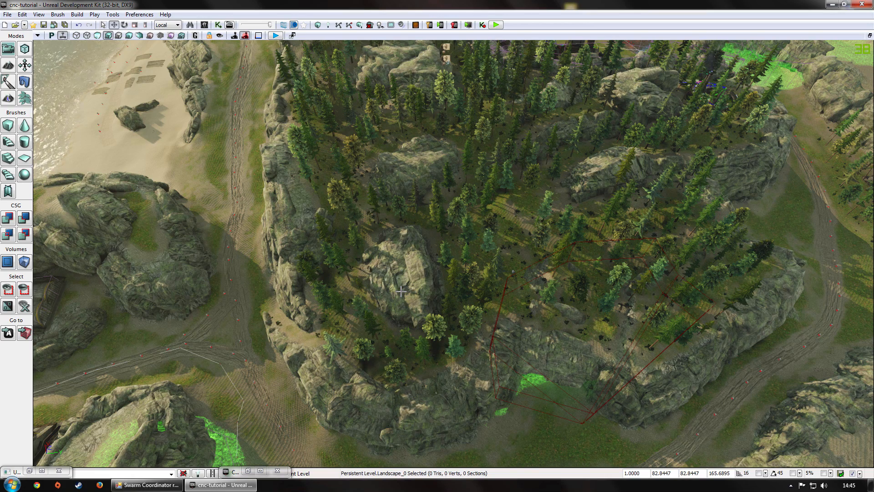
right_click_drag(436, 293, 464, 318)
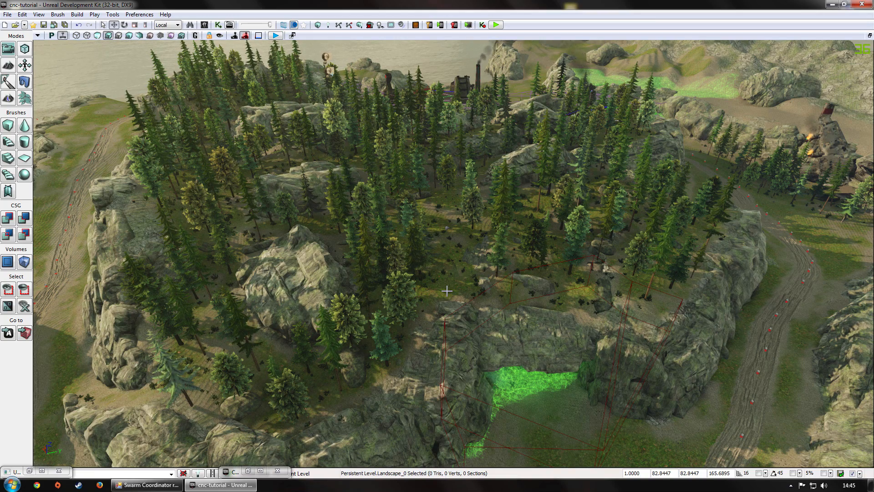
mouse_move(453, 269)
right_mouse_down()
mouse_move(439, 228)
mouse_move(438, 280)
mouse_move(424, 291)
mouse_move(455, 266)
right_mouse_up()
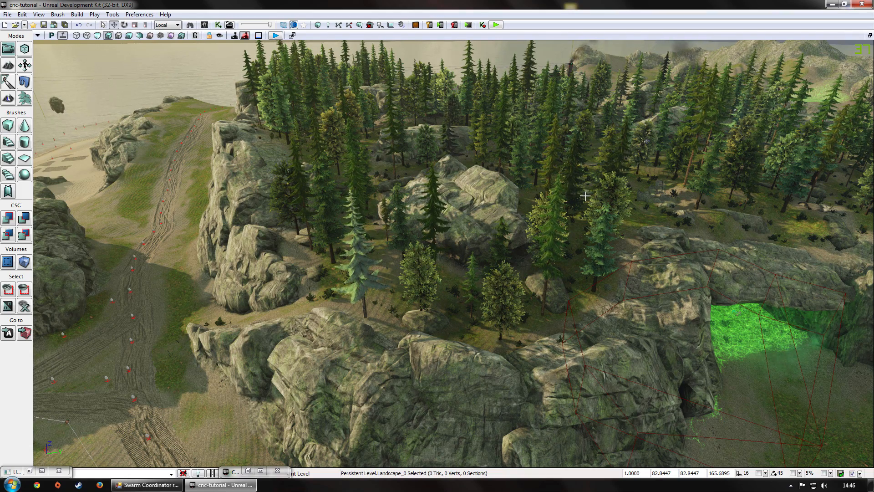
Survey the pine forest, the surrounding cliffs and the nearby base from several viewpoints
right_click_drag(585, 196, 589, 149)
right_click(589, 149)
left_click(542, 431)
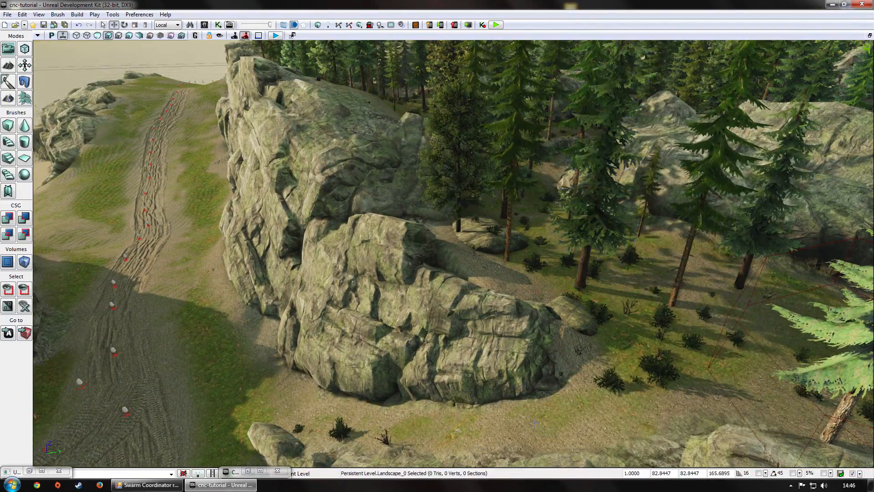
right_click_drag(542, 431, 501, 421)
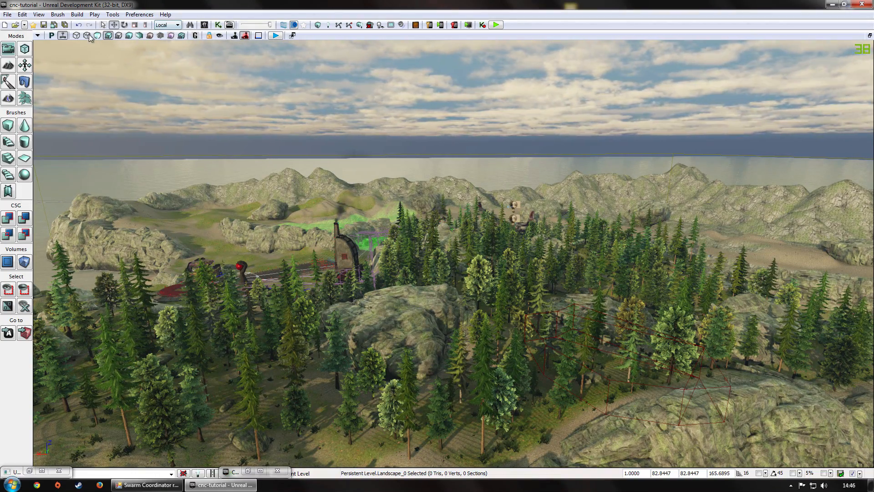
right_click_drag(205, 61, 209, 119)
right_click_drag(512, 281, 504, 281)
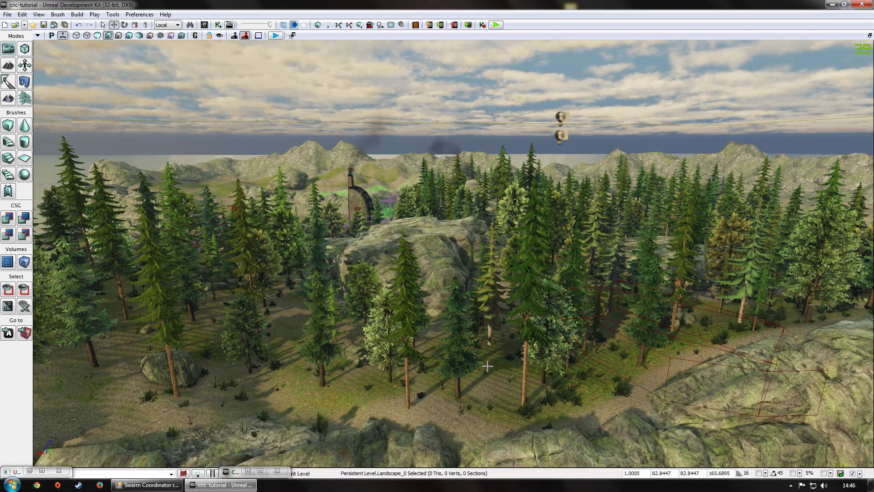
mouse_move(487, 366)
left_mouse_down()
mouse_move(487, 405)
mouse_move(460, 387)
mouse_move(485, 378)
left_mouse_up()
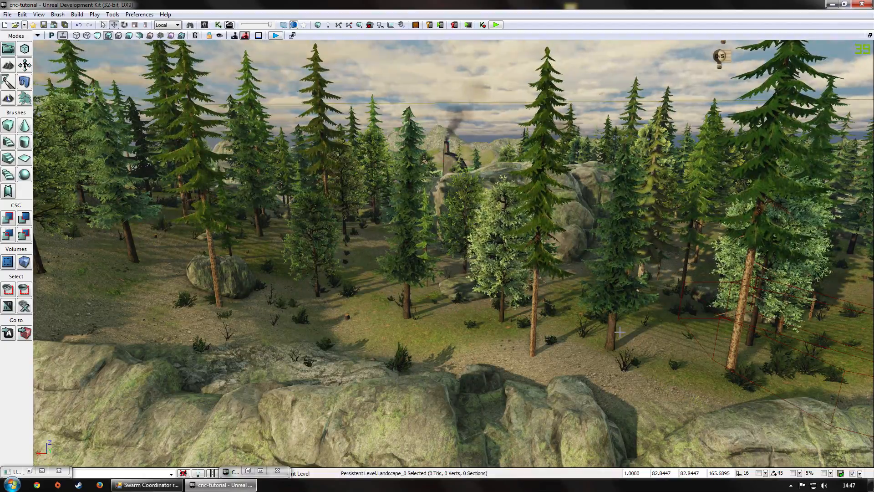
left_click_drag(460, 389, 488, 114)
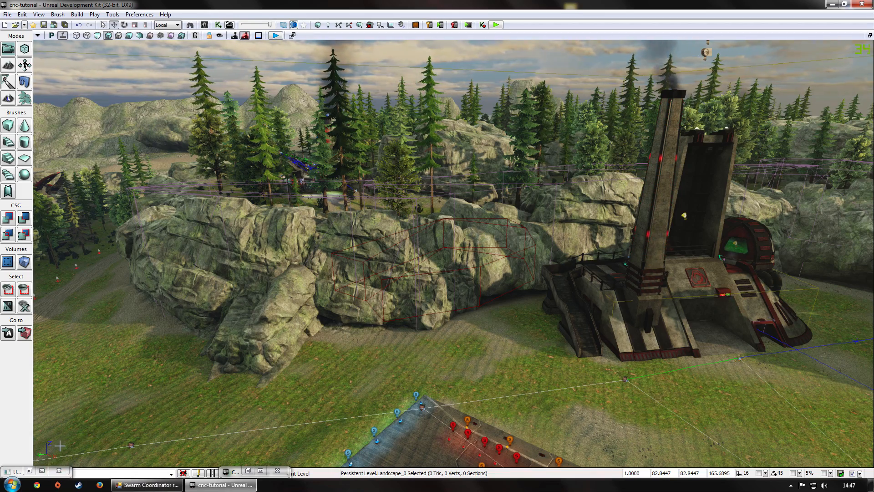
Search the Content Browser for "pine", limit the results to Particle Systems, search for "leav" and select P_FX_Leaves_SubUV_02
left_click(248, 471)
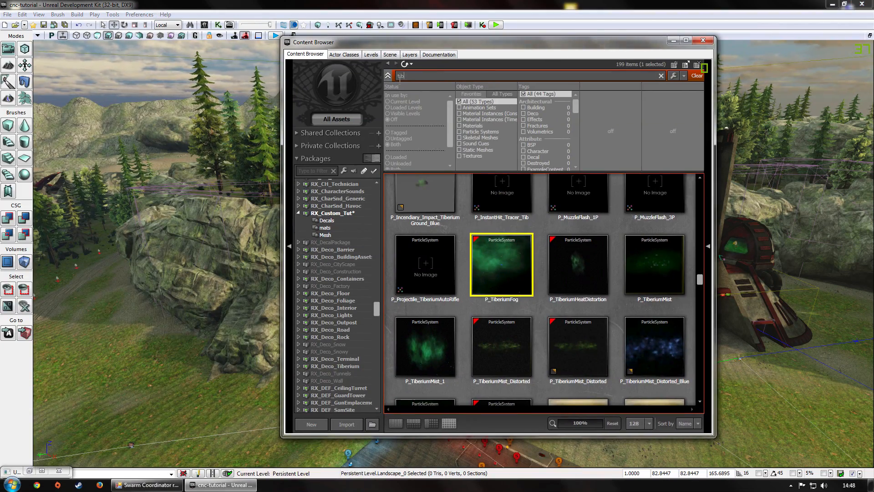
left_click_drag(420, 76, 303, 94)
type("pine")
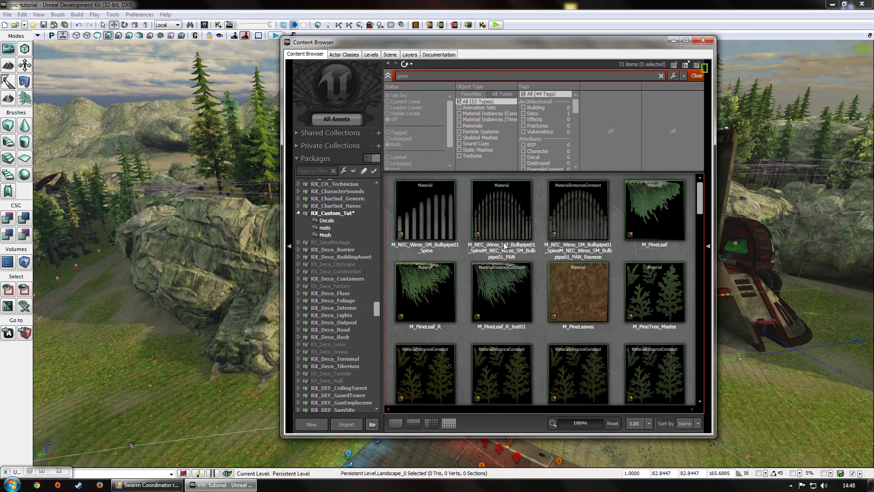
left_click(460, 132)
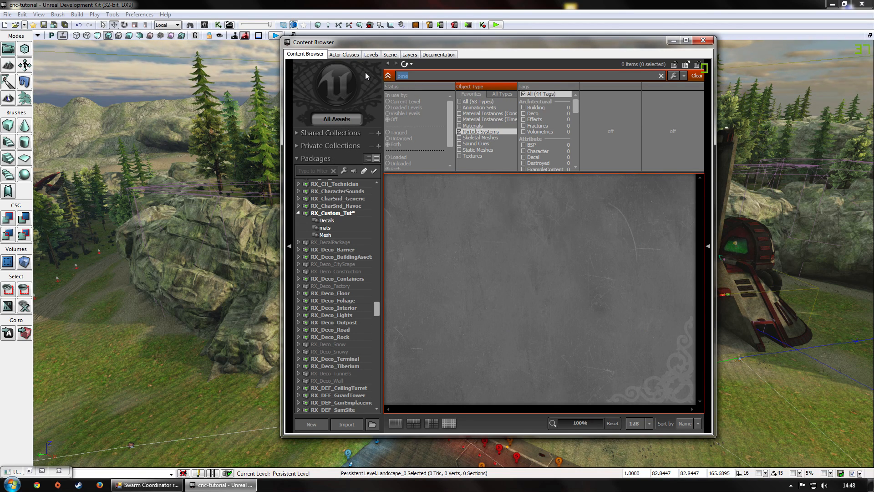
type("leav")
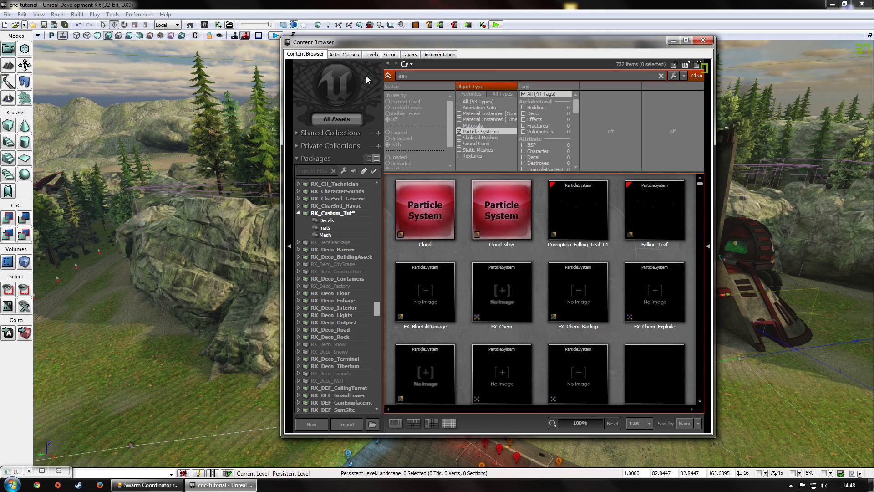
left_click(479, 215)
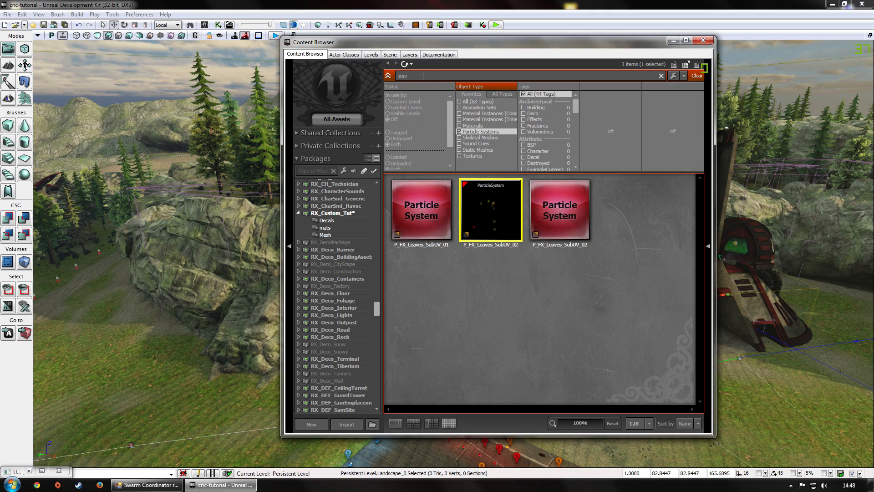
Search the particle systems for "fall", inspect P_FallingLeafs in Cascade and close the editor
key("BackSpace")
key("BackSpace")
key("BackSpace")
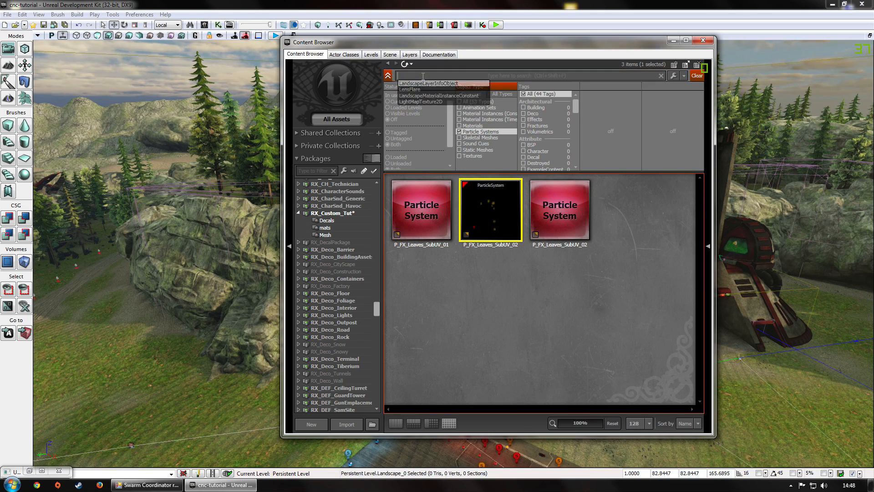
type("fall")
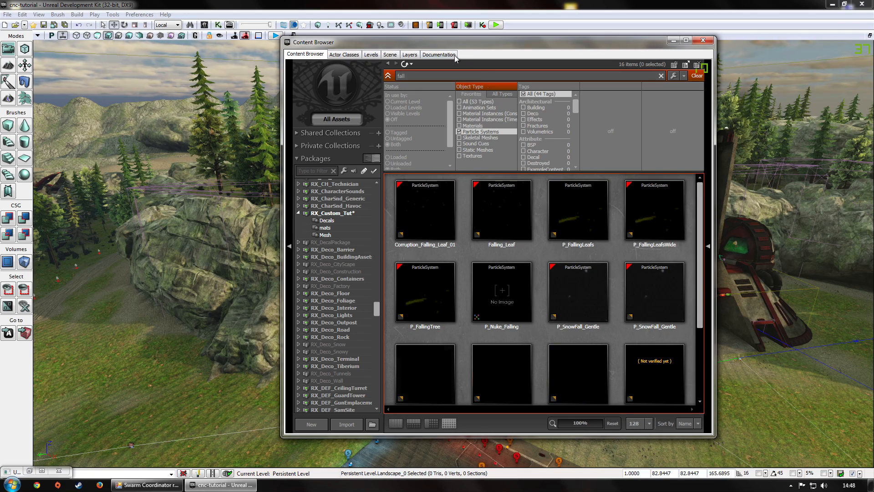
left_click(591, 208)
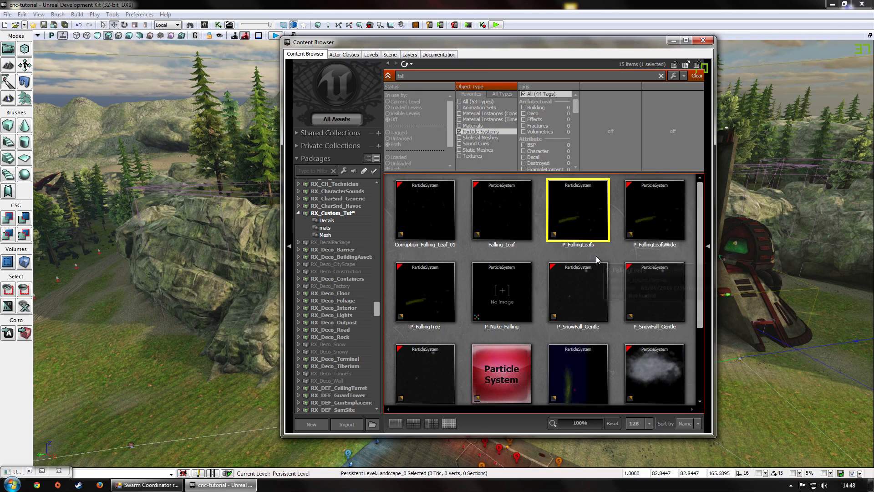
double_click(578, 209)
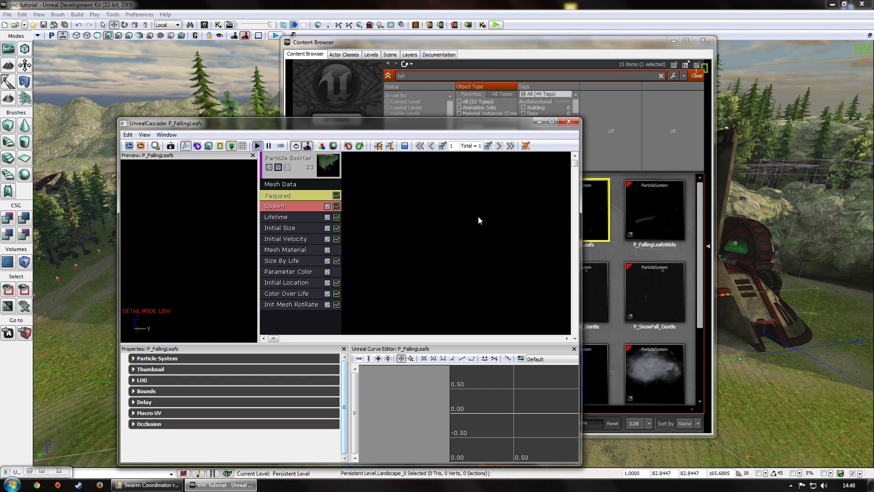
left_click(569, 121)
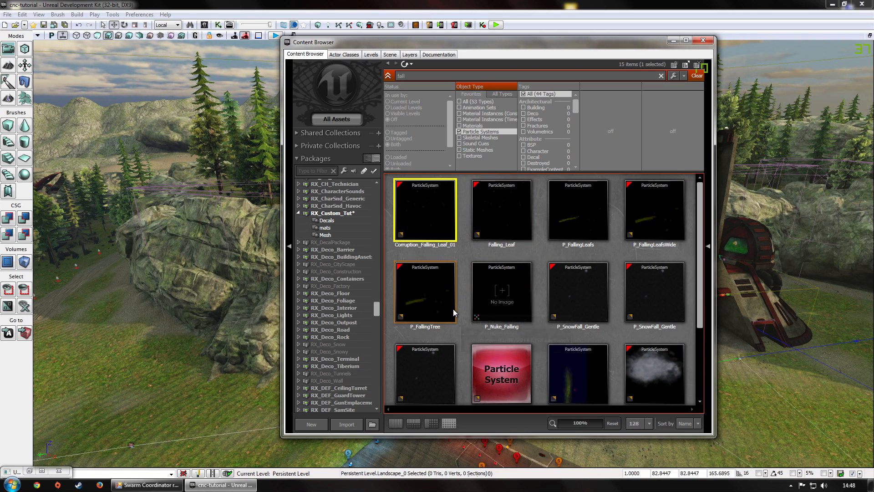
Look through the remaining falling-effect particle systems, inspect P_FallingLeafsWide in Cascade and close the editor
left_click(513, 206)
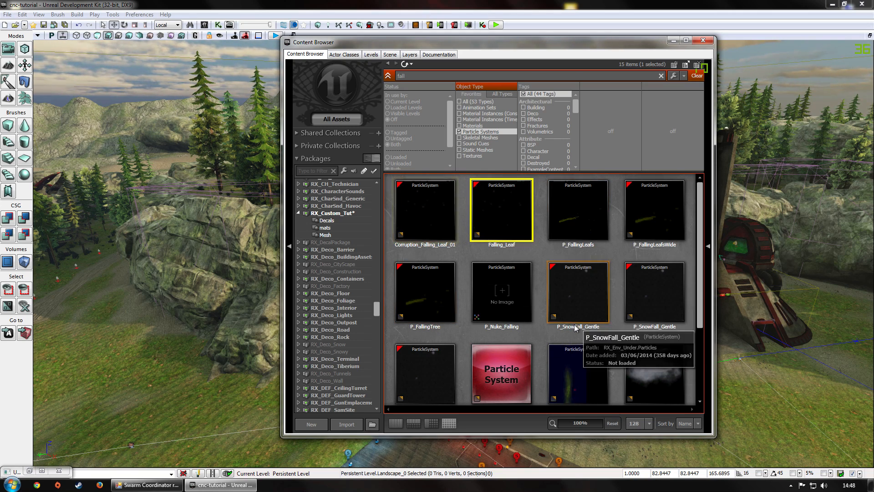
left_click(578, 210)
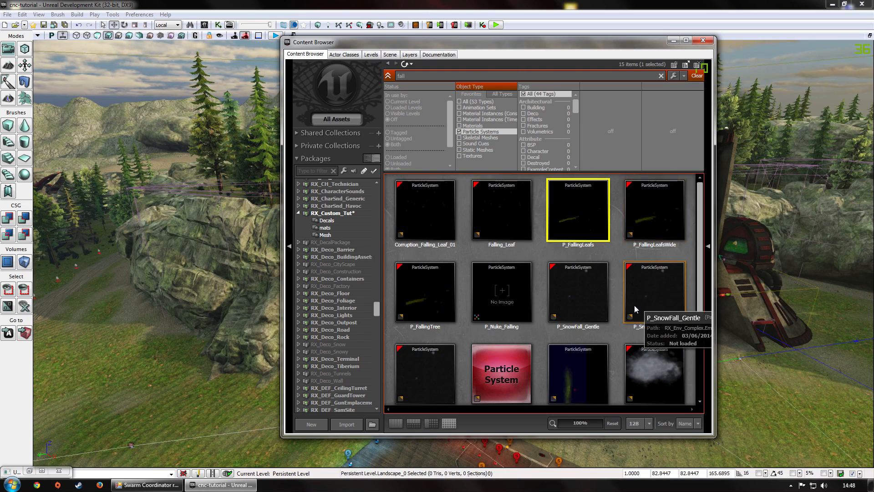
scroll(635, 305, "down", 2)
scroll(621, 356, "down", 2)
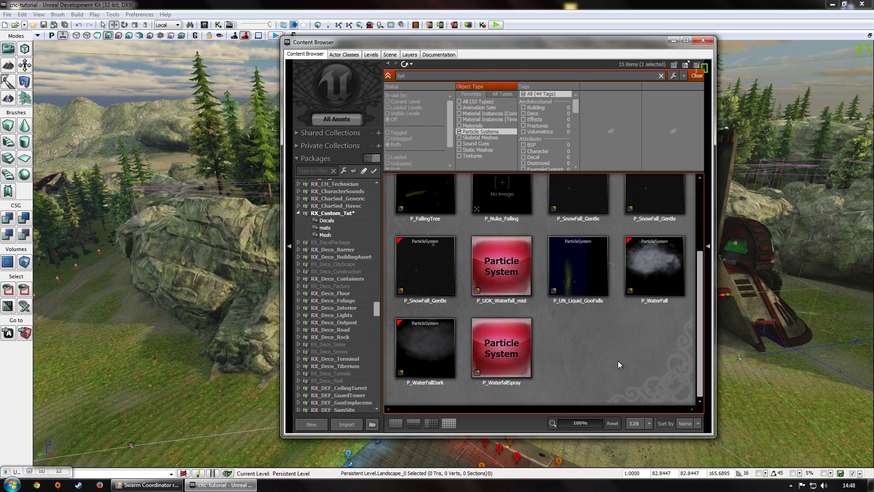
scroll(618, 361, "up", 4)
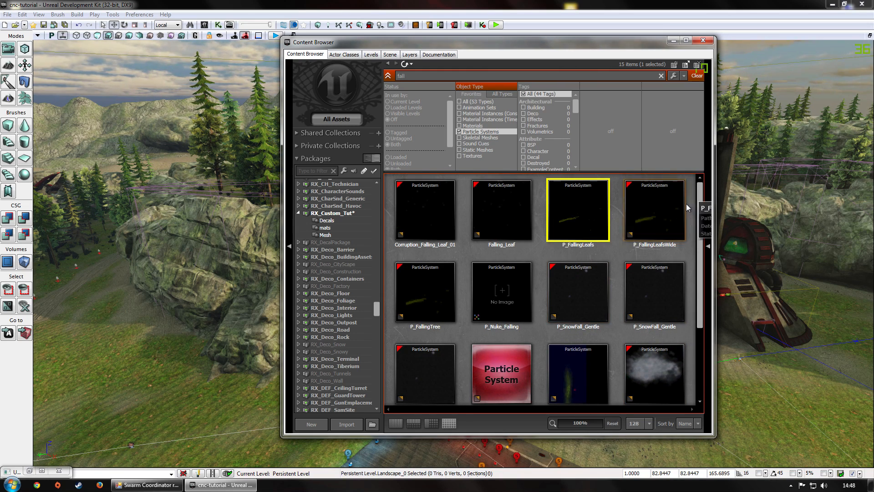
left_click(669, 212)
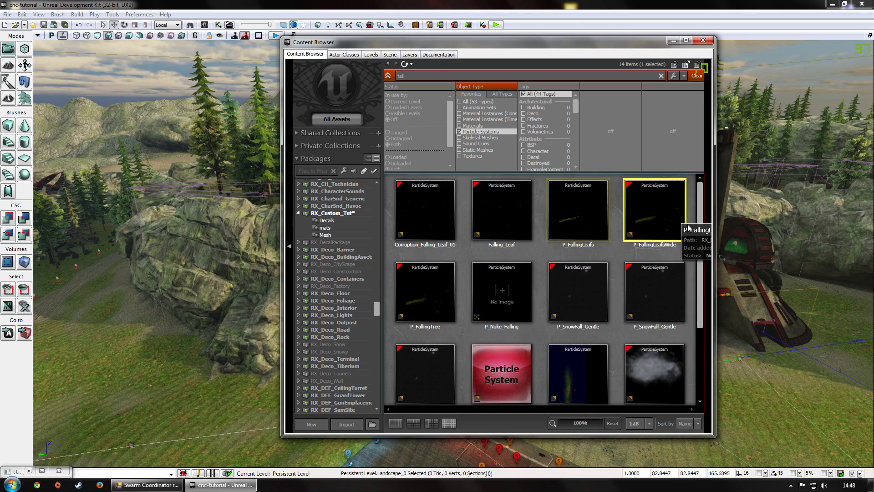
double_click(662, 232)
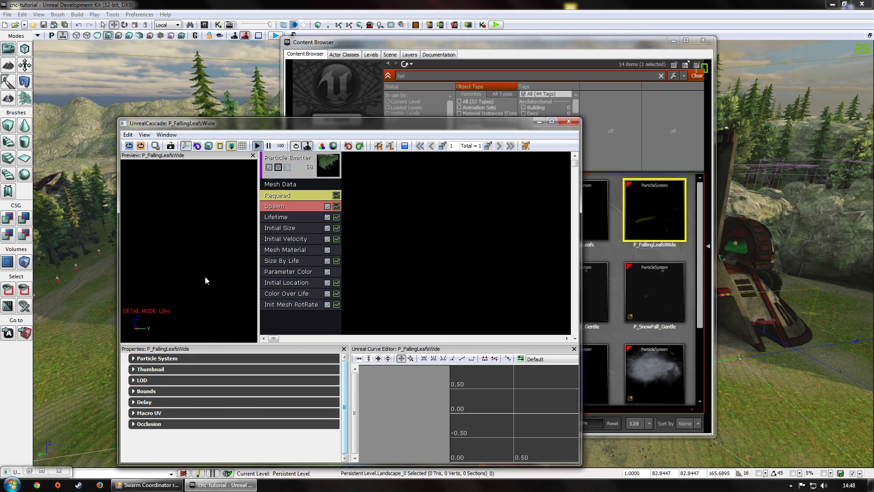
left_click(568, 122)
Place a P_FallingLeafs emitter on the grass beside the cliff and raise it to treetop height above the forest
left_click(559, 207)
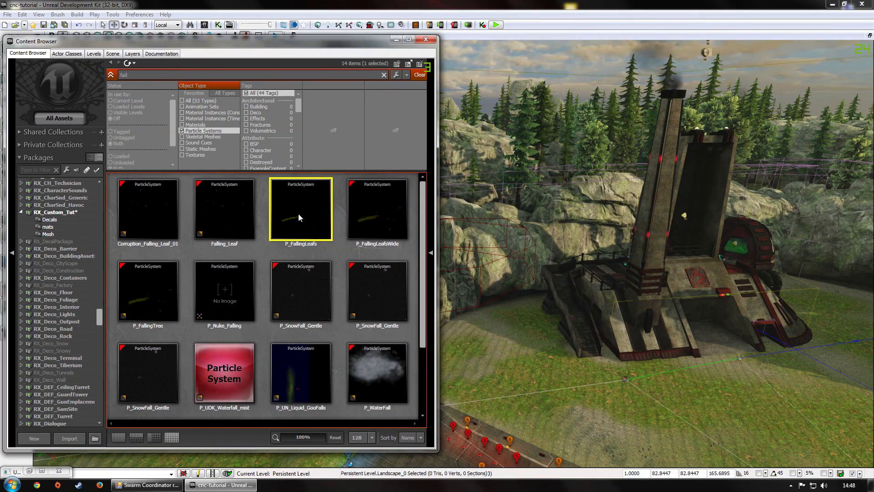
left_click_drag(302, 207, 513, 342)
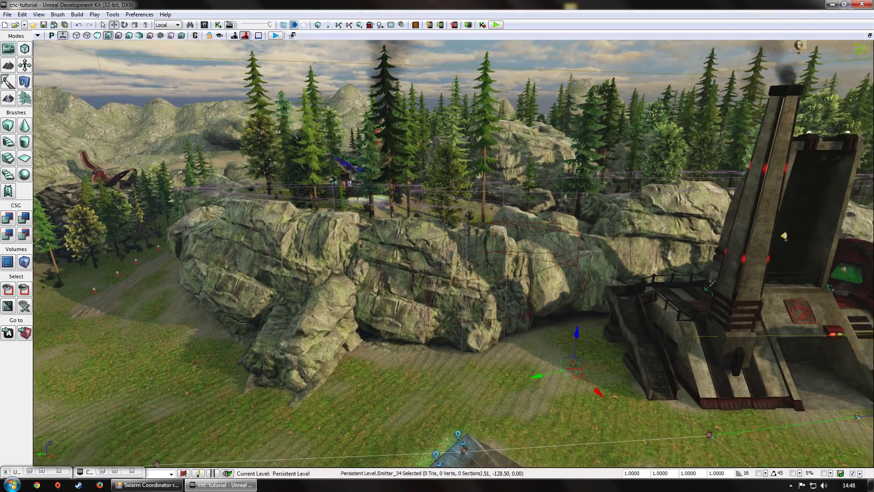
left_click_drag(579, 309, 601, 18)
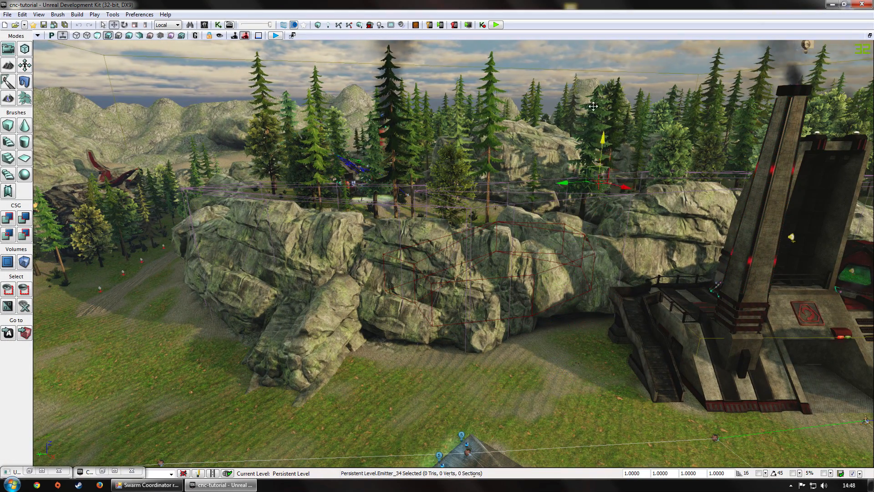
left_click_drag(591, 173, 628, 59)
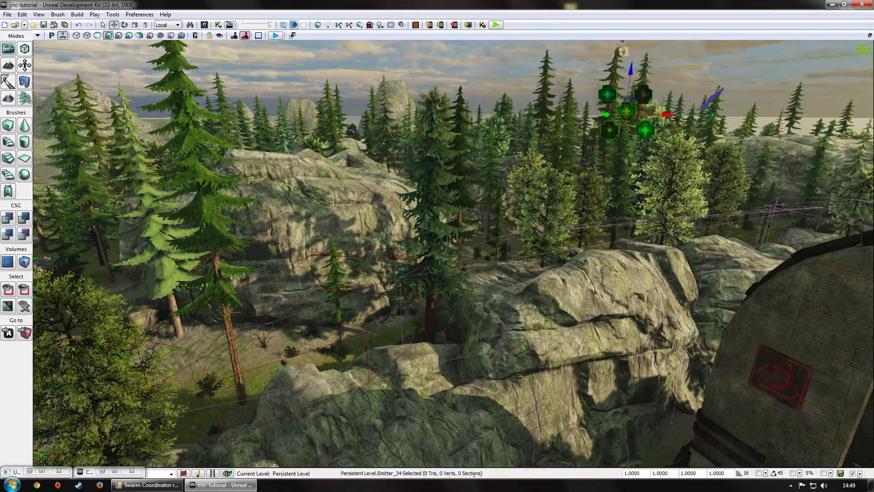
Search the level's actors for names containing "wind" and go to WindDirectionalSource_0
right_click_drag(628, 58, 655, 54)
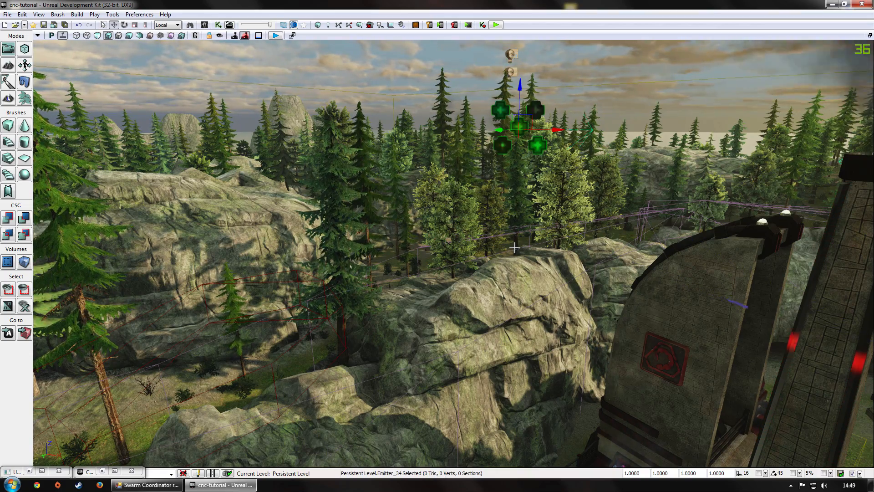
right_click_drag(530, 265, 406, 258)
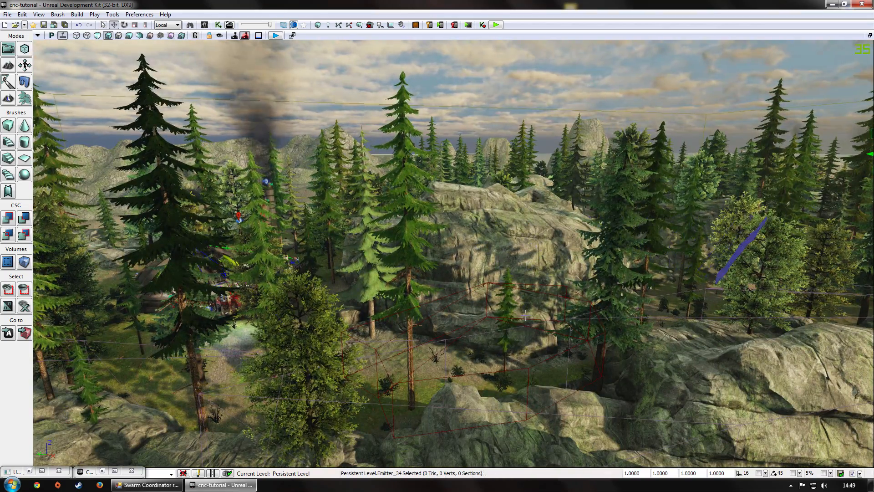
left_click_drag(525, 316, 400, 274)
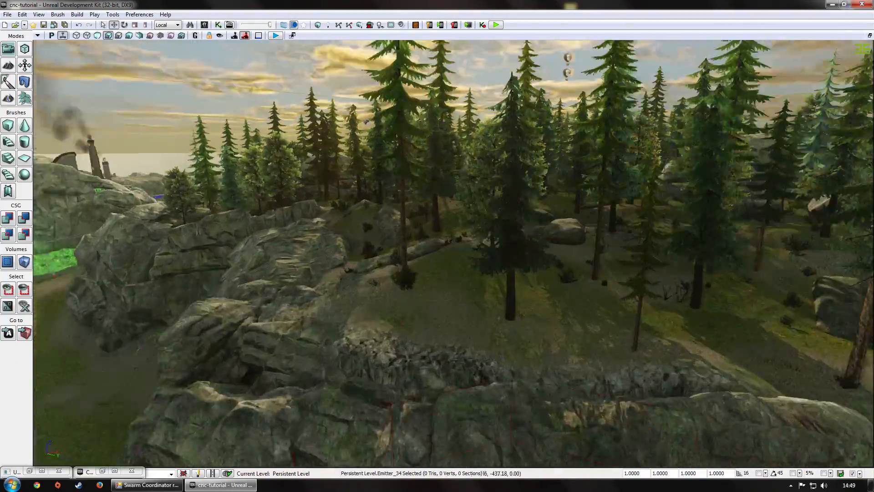
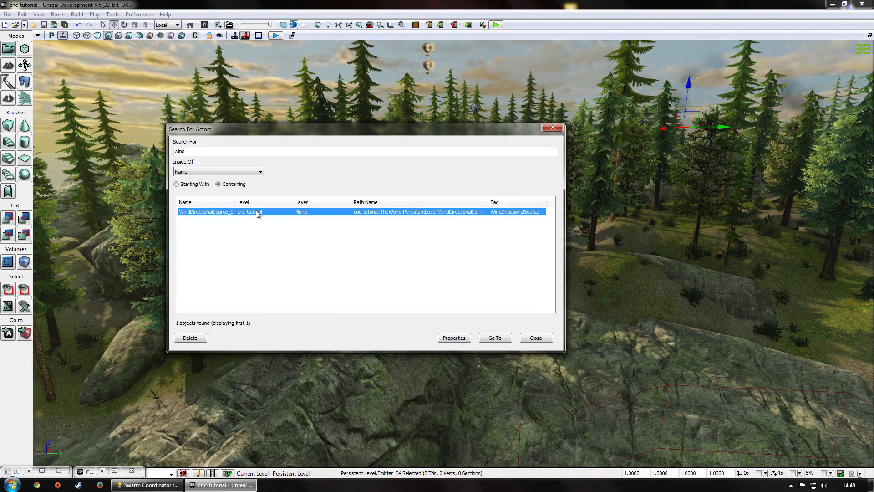
double_click(258, 212)
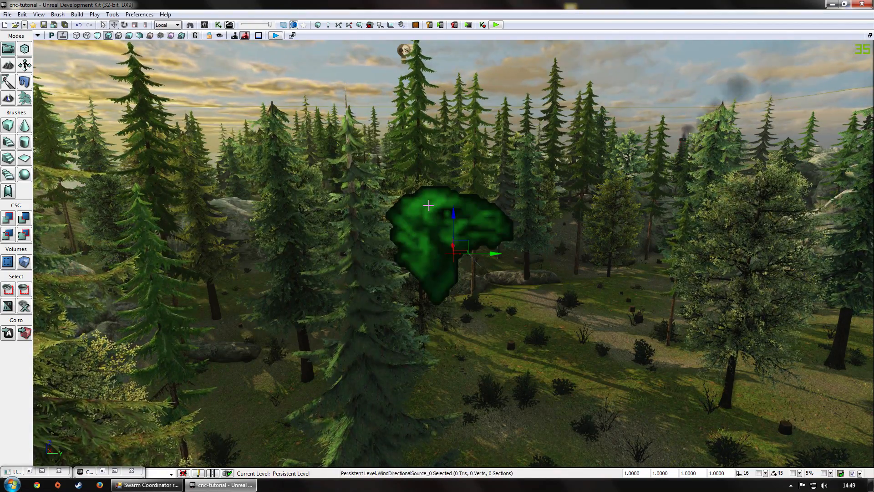
Switch to the top view and move the wind directional source to the open area between the forest's large western rocks
left_click_drag(333, 387, 346, 414)
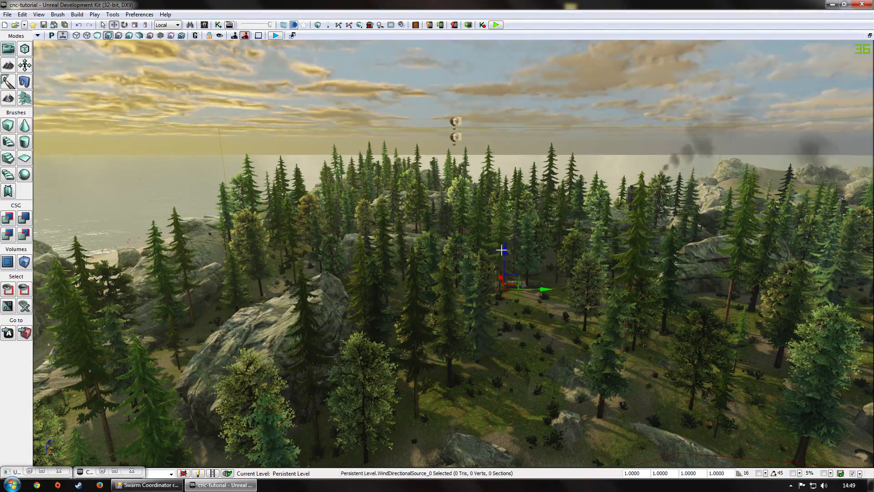
left_click_drag(503, 237, 493, 107)
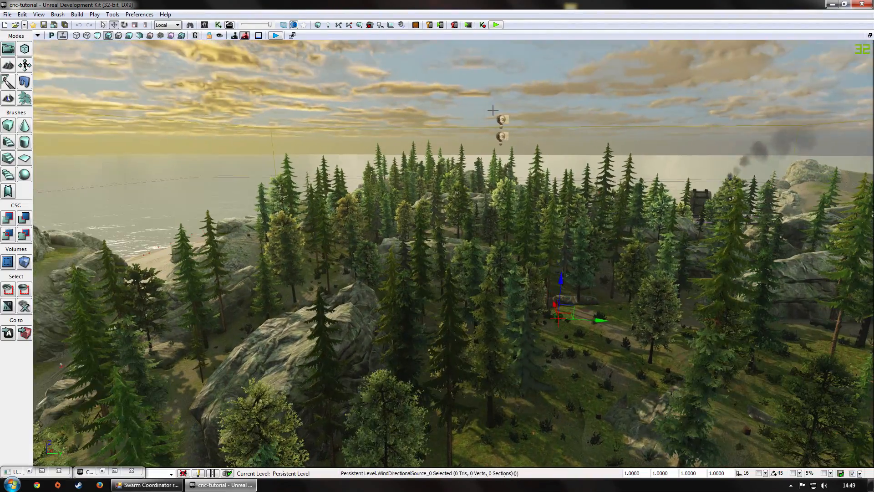
left_click(55, 34)
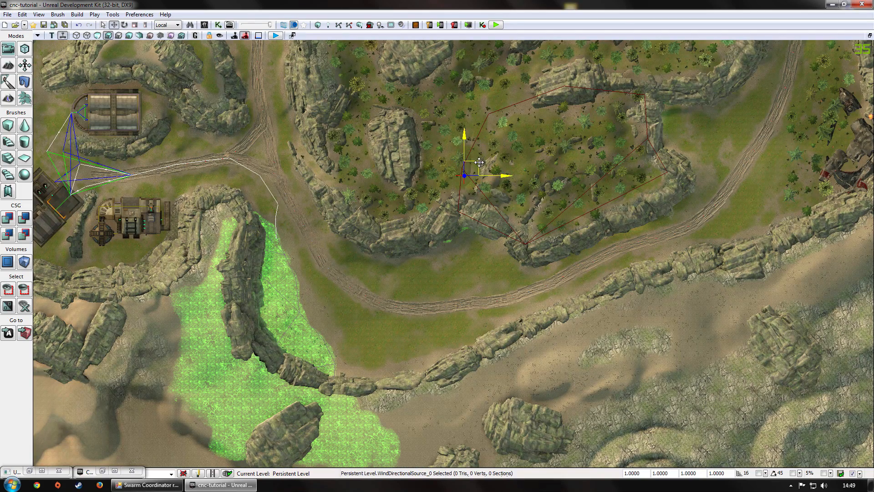
left_click_drag(467, 123, 462, 293)
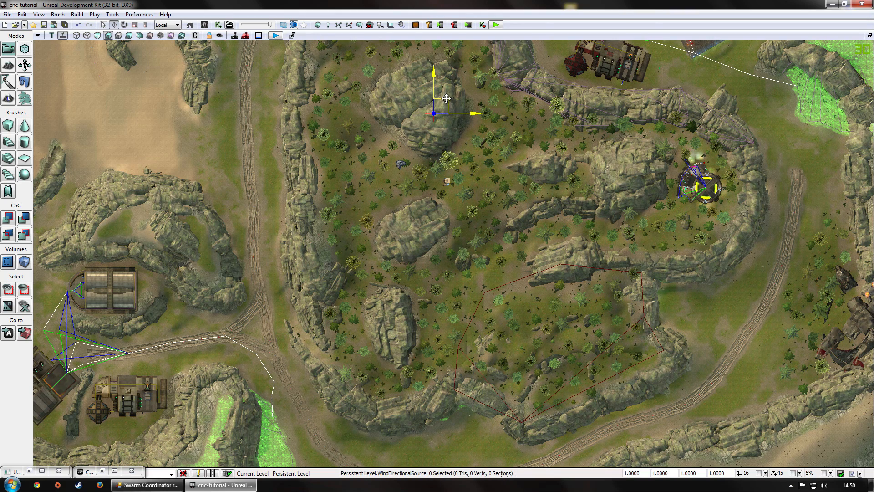
left_click_drag(446, 98, 427, 156)
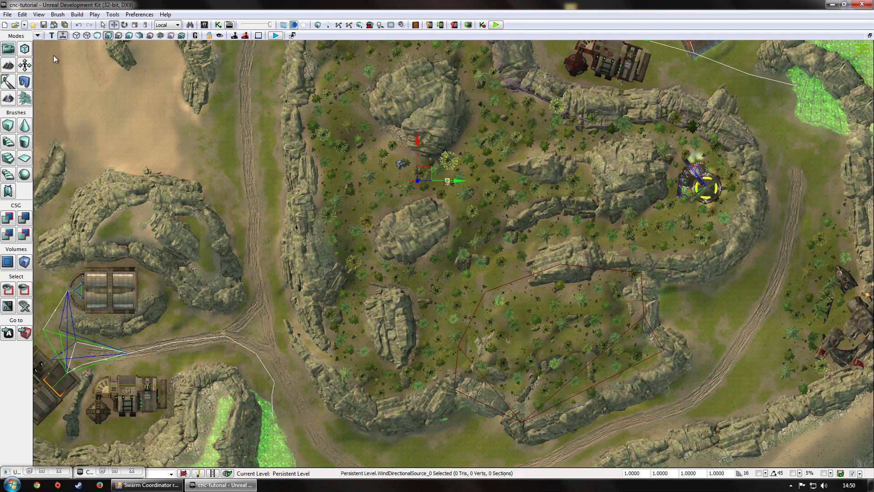
Raise the wind directional source further above the treetops in a side view and set its draw scale to 4
left_click(55, 36)
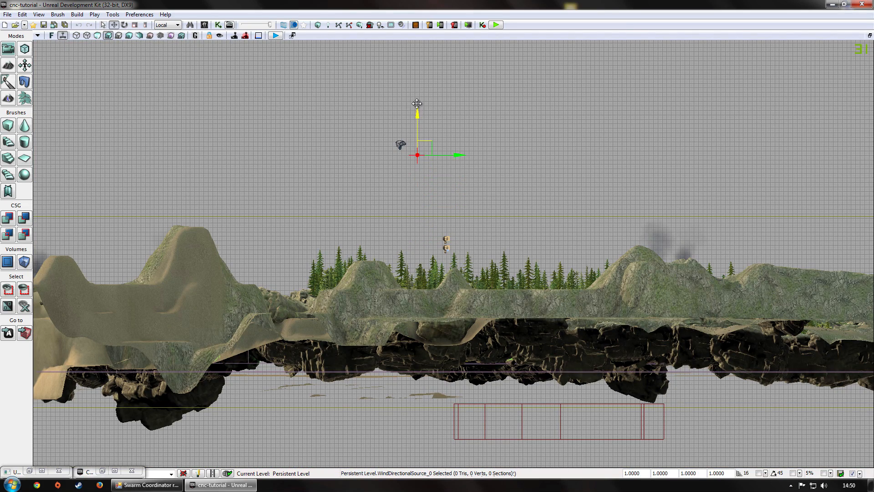
key("F4")
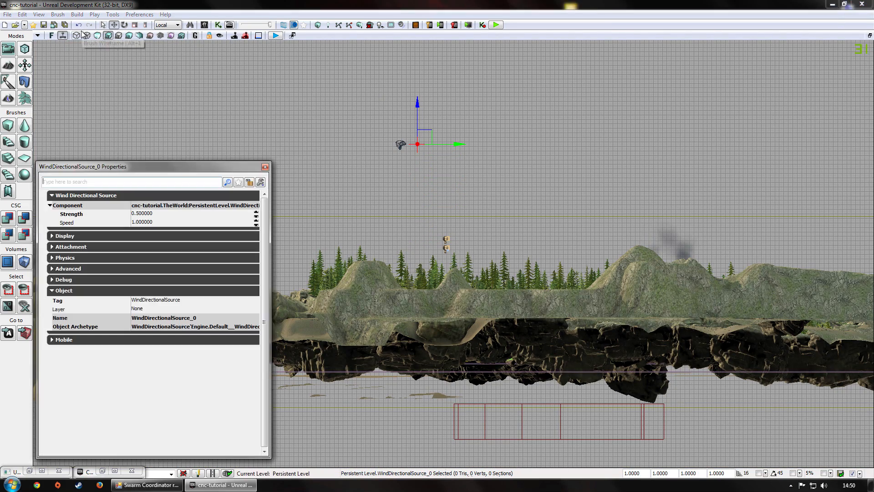
left_click(60, 291)
left_click(56, 237)
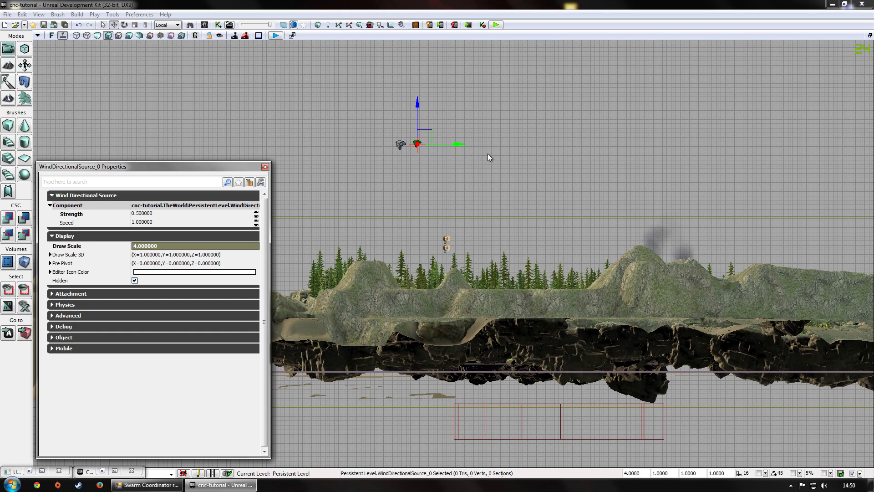
left_click(429, 424)
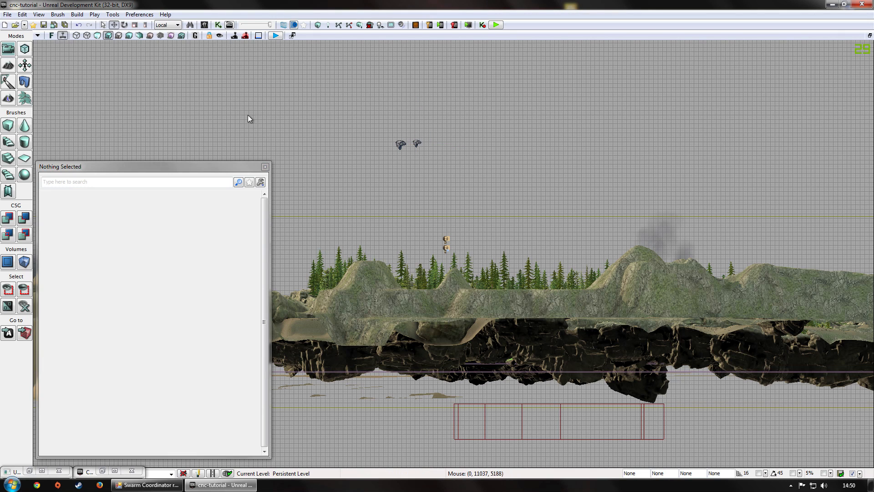
left_click(265, 166)
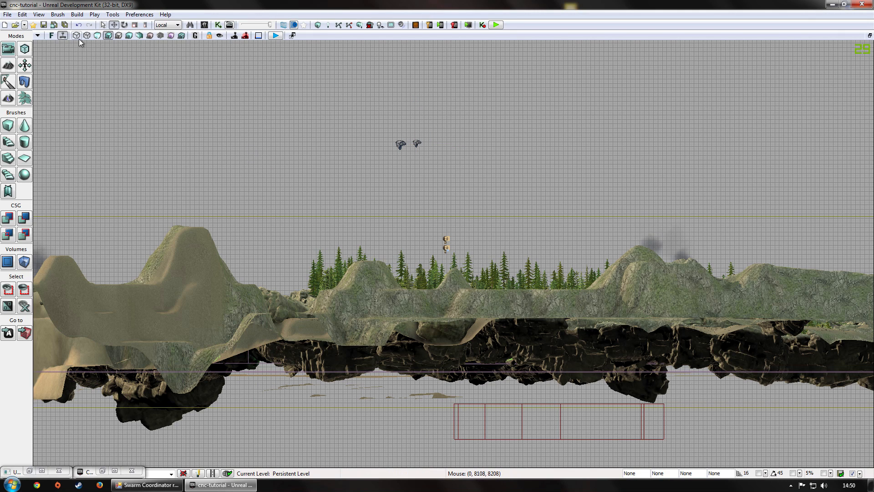
Return to the perspective view and inspect the two wind sources above the forest, selecting WindDirectionalSource_0
left_click(52, 36)
left_click(52, 35)
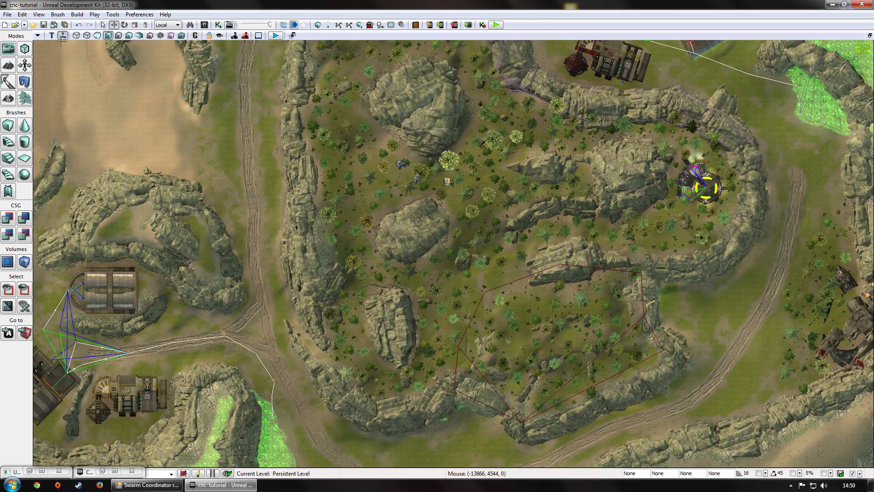
left_click(56, 35)
left_click(56, 35)
left_click(55, 35)
right_click_drag(423, 205, 419, 145)
right_click_drag(507, 225, 464, 171)
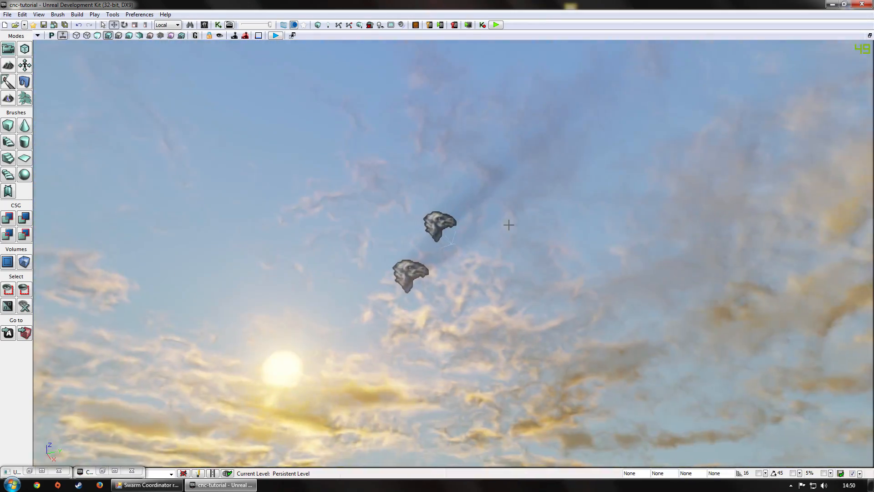
left_click(440, 224)
right_click_drag(354, 292, 403, 366)
left_click_drag(403, 367, 373, 259)
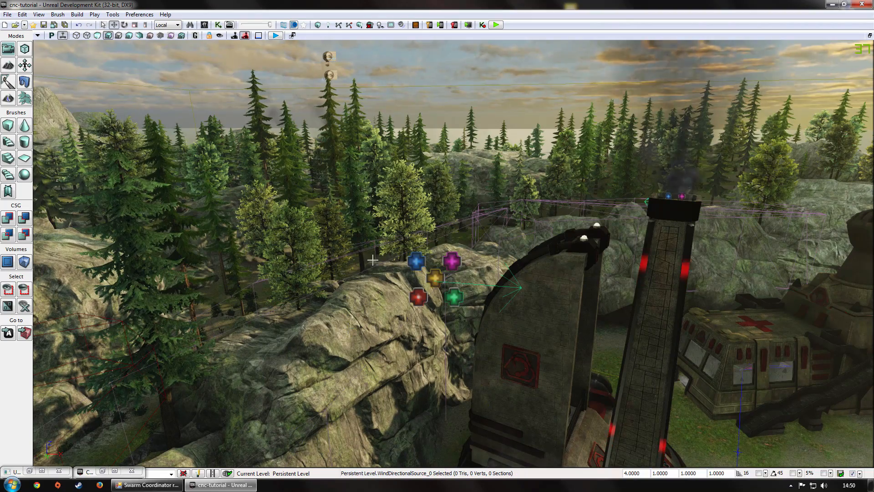
Select WindDirectionalSource_0 together with the leaf emitter beside the cliff and expand Pre Pivot in their shared properties
left_click(450, 258)
right_click_drag(450, 258, 450, 196)
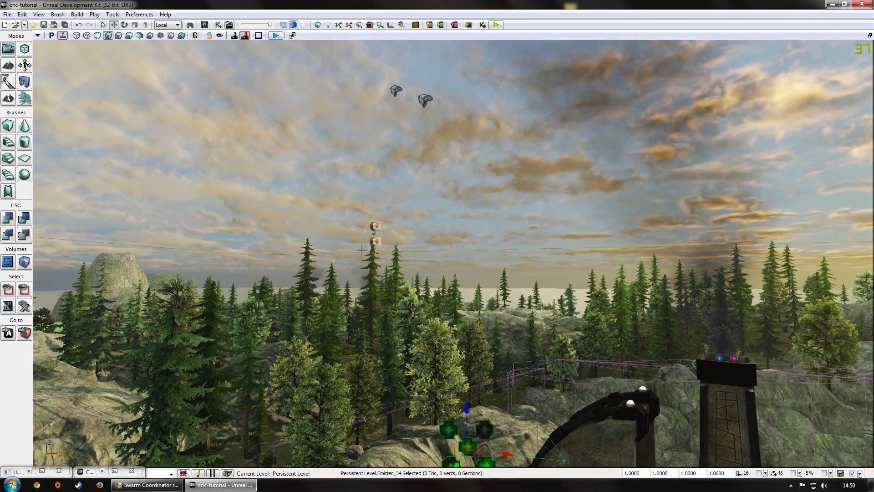
left_click(396, 91)
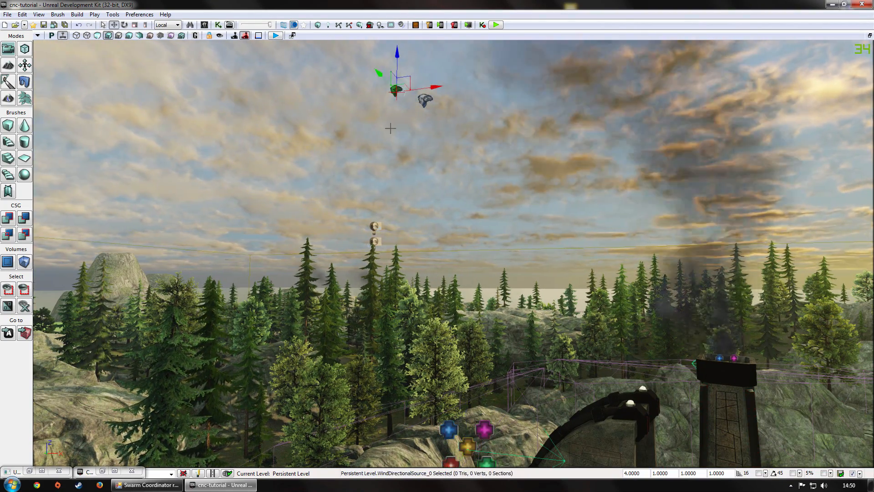
left_click(484, 430, "ctrl")
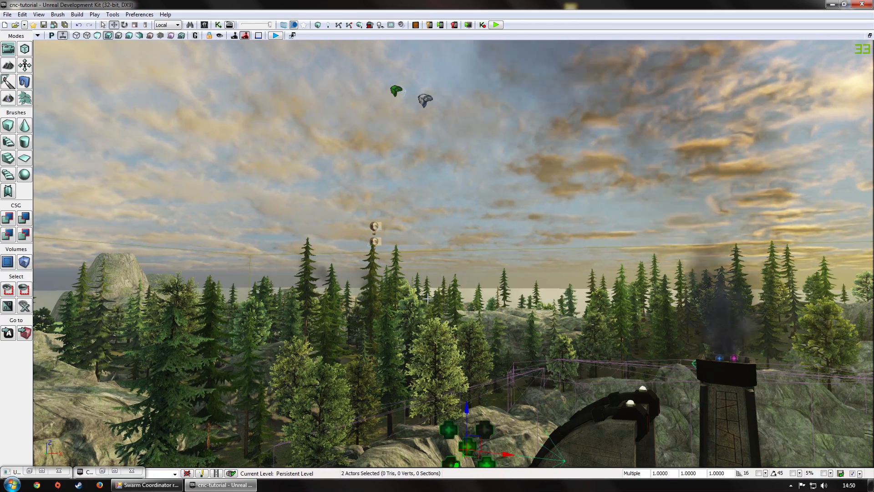
key("F4")
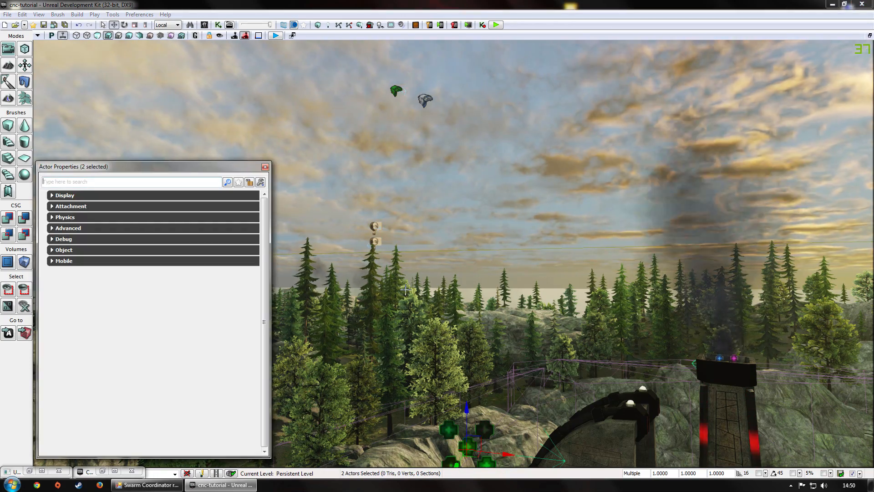
left_click(57, 195)
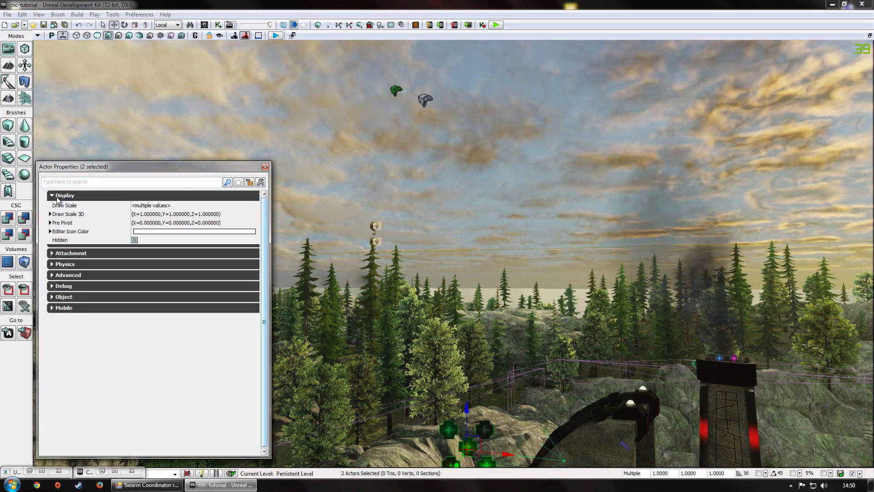
left_click(50, 224)
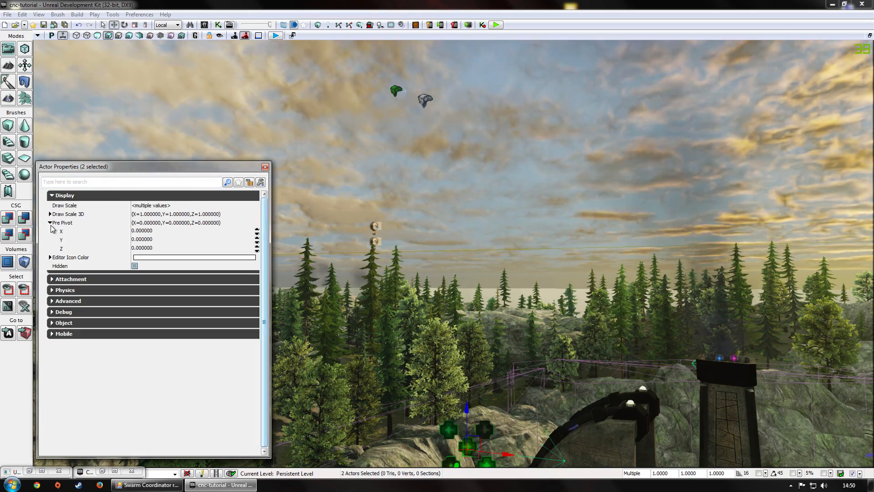
left_click(154, 248)
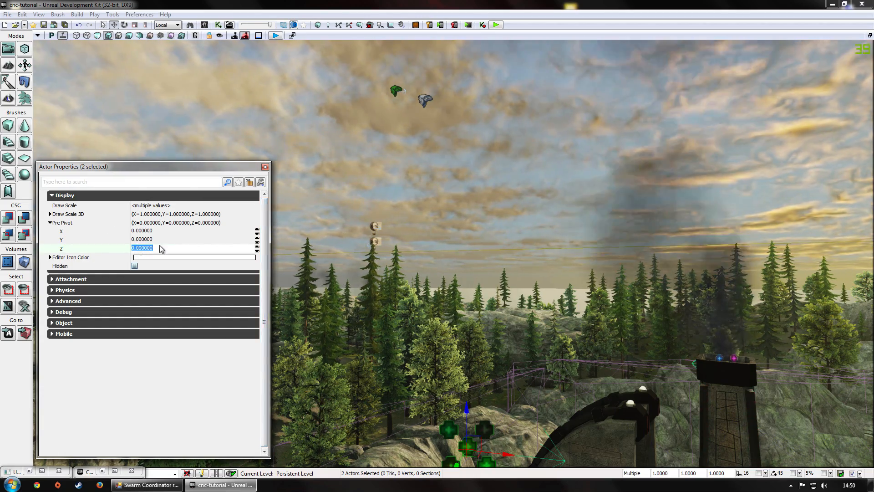
left_click_drag(147, 147, 188, 142)
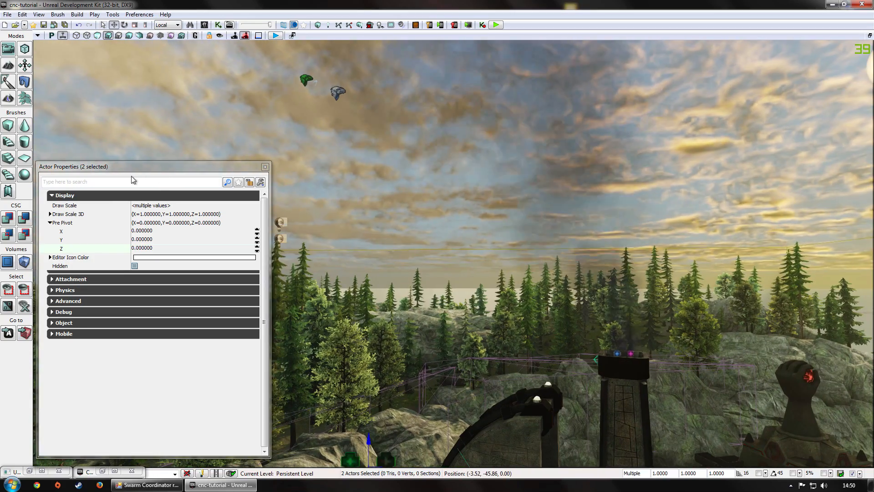
left_click_drag(137, 165, 163, 110)
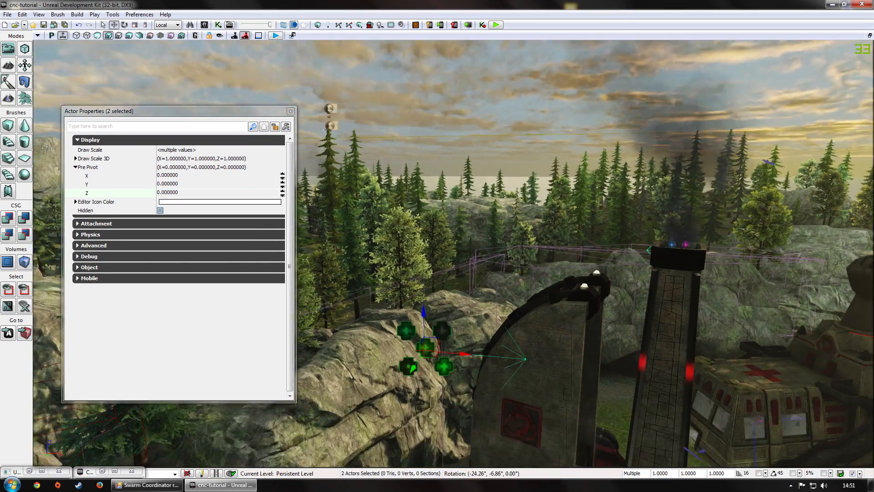
right_click_drag(437, 246, 449, 283)
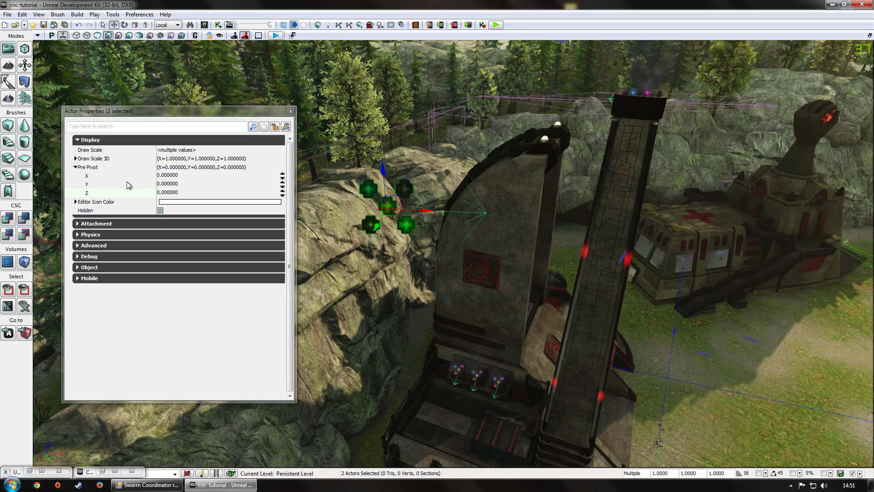
Try a Pre Pivot X value of 45 on the two selected actors and reset it to 0
left_click(220, 175)
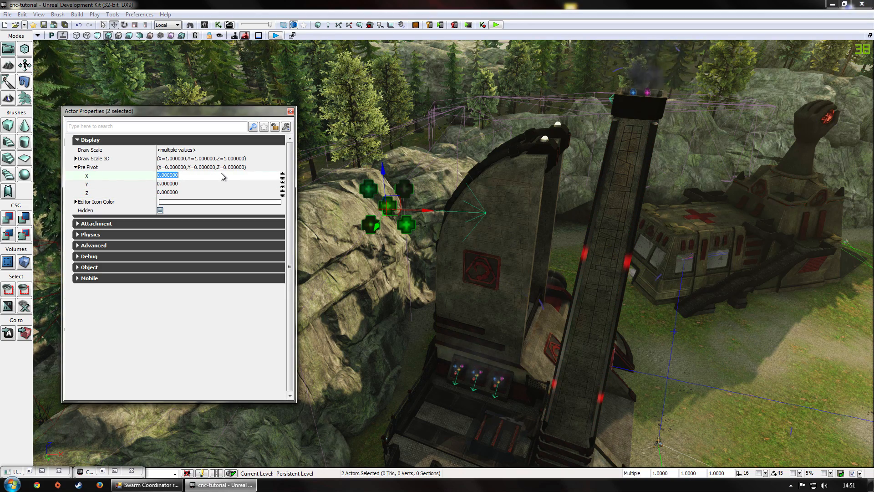
type("45")
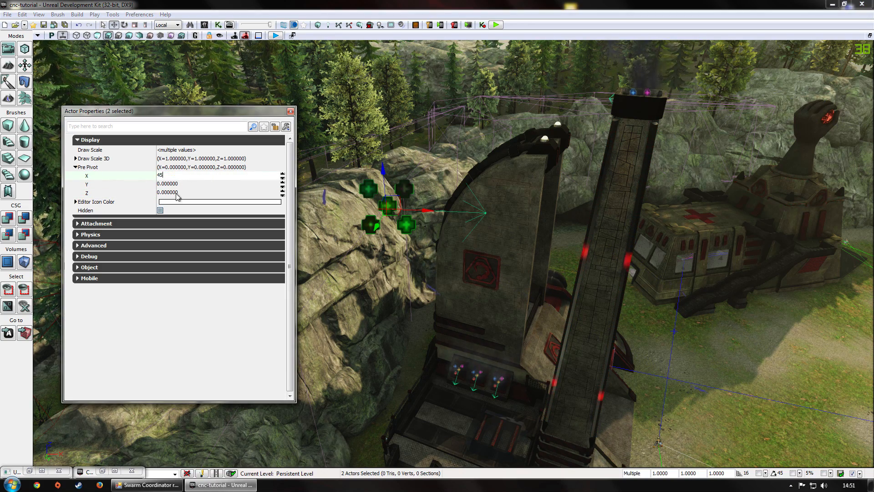
left_click(174, 184)
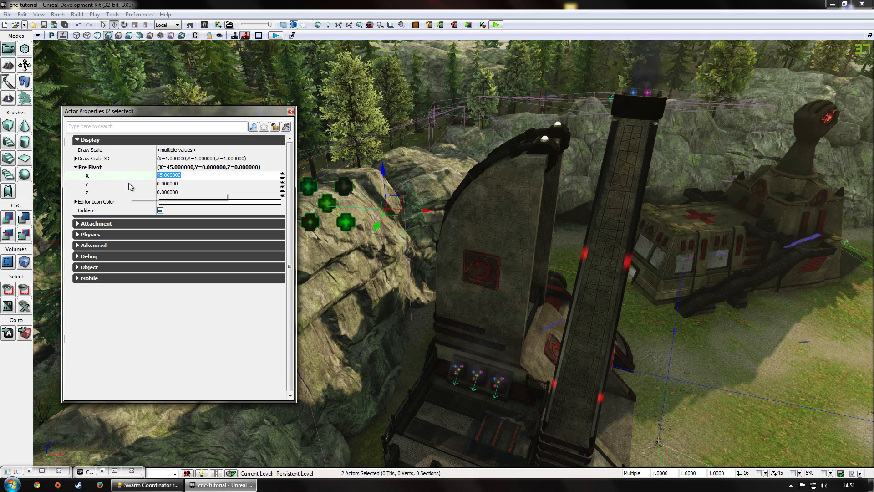
type("0")
key("Return")
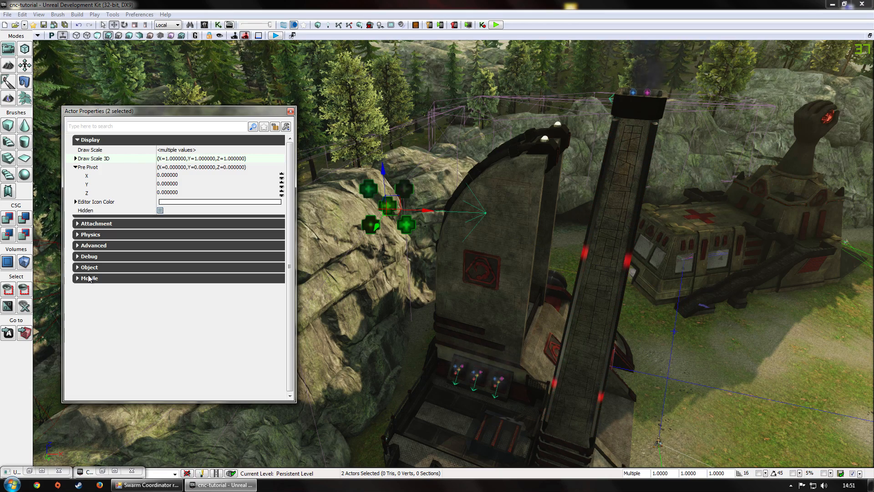
Select only the leaf emitter, expand its rotation values and compare it with the wind sources overhead
left_click(372, 222)
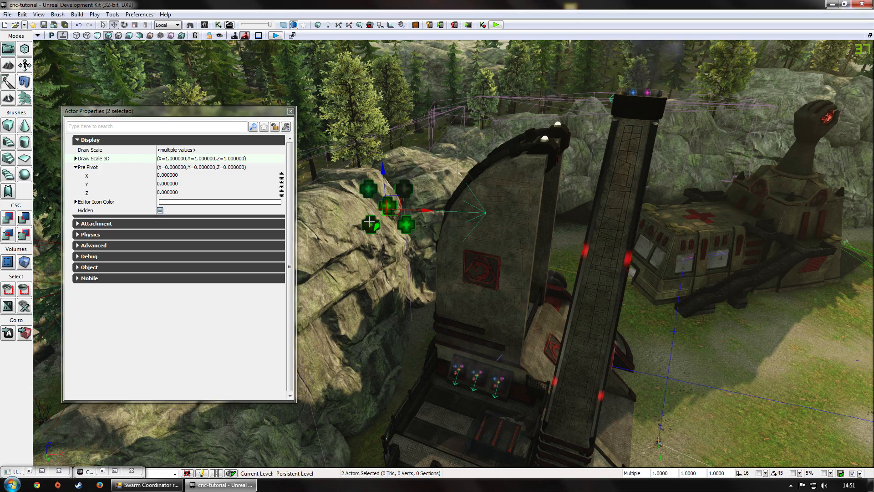
left_click(80, 140)
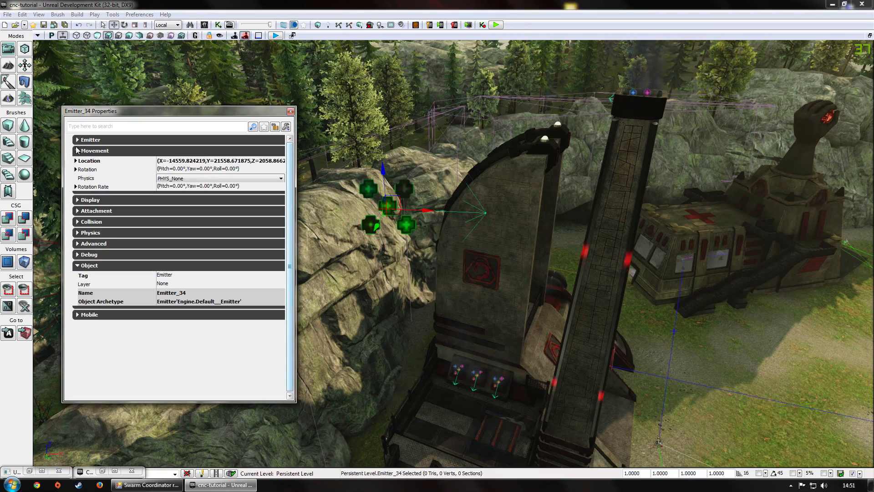
left_click(81, 169)
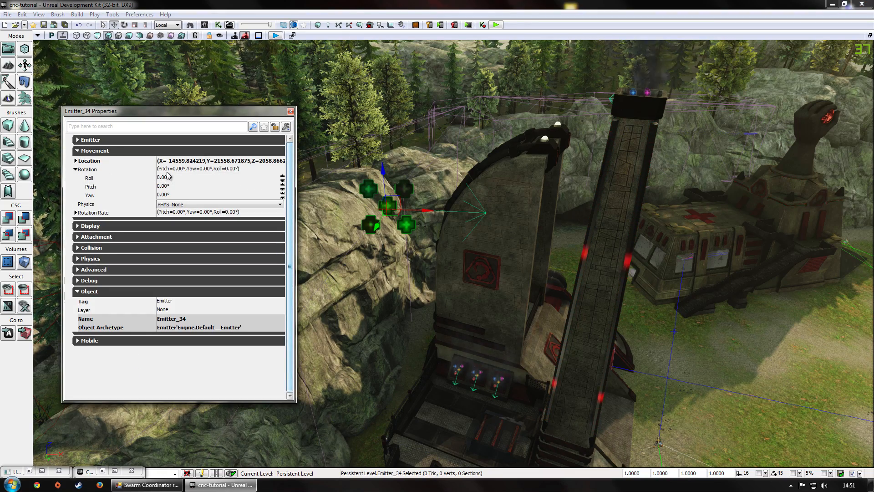
left_click(191, 177)
right_click_drag(420, 263, 353, 50)
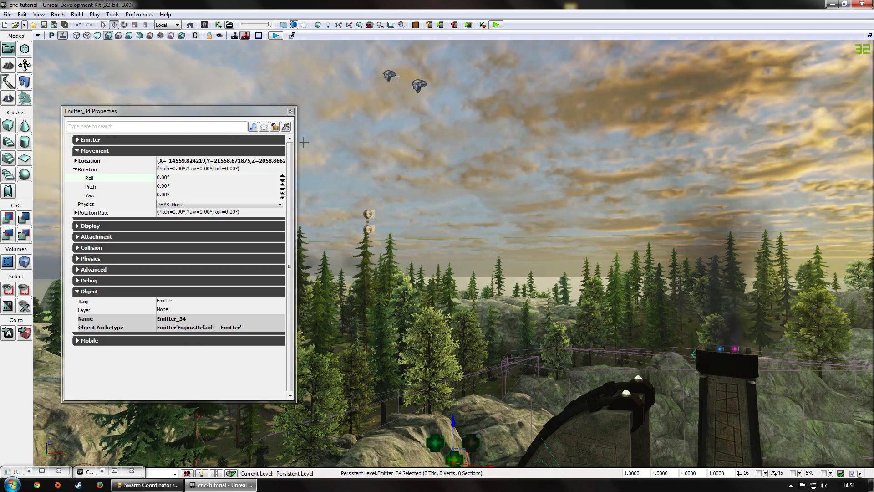
left_click(291, 111)
Reopen the leaf emitter's properties and try a pitch rotation of 45°
right_click_drag(400, 209, 416, 283)
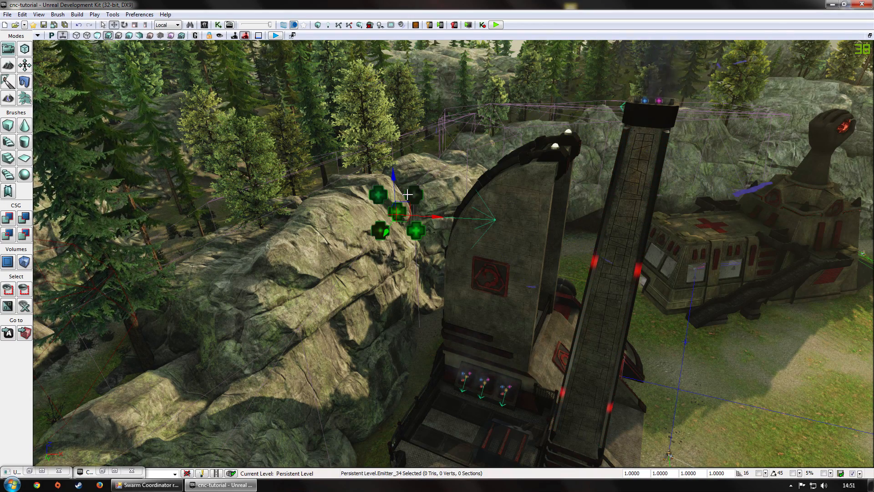
mouse_move(439, 274)
right_mouse_down()
mouse_move(469, 239)
mouse_move(441, 266)
right_mouse_up()
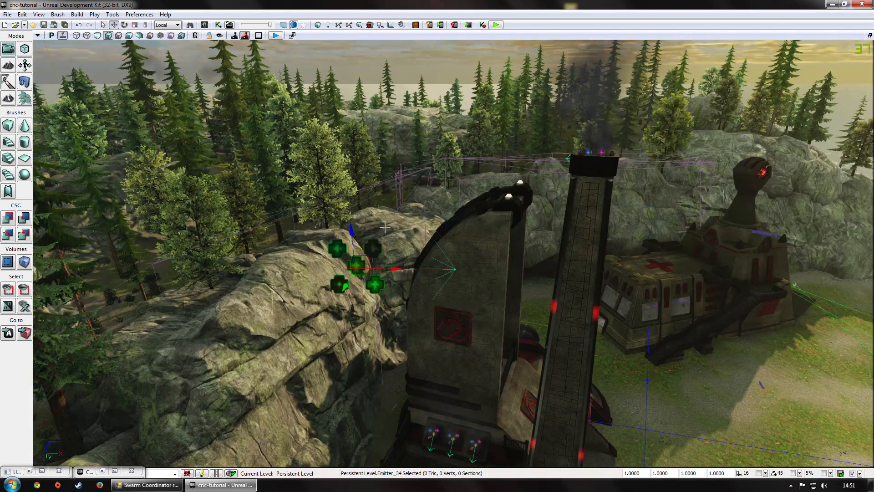
double_click(374, 249)
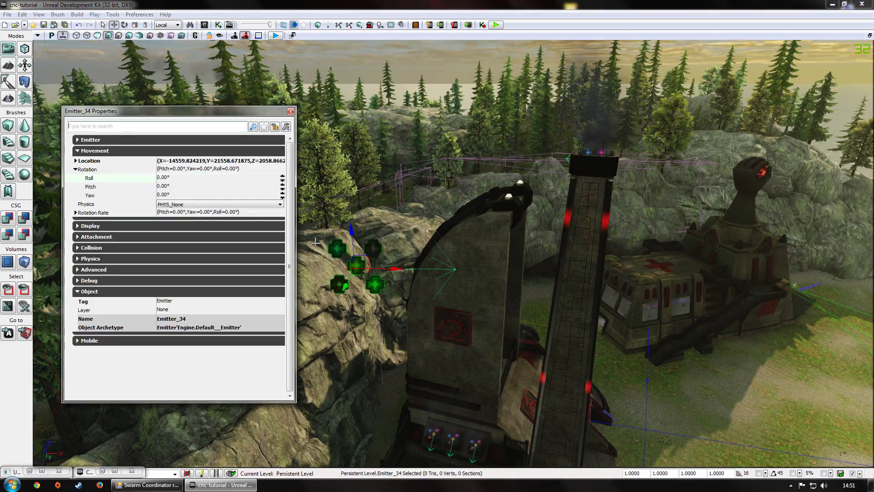
left_click(164, 186)
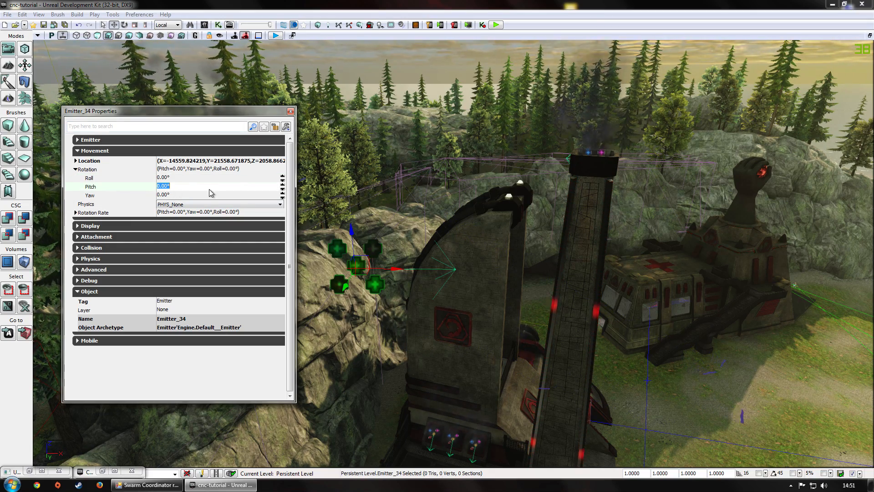
type("45")
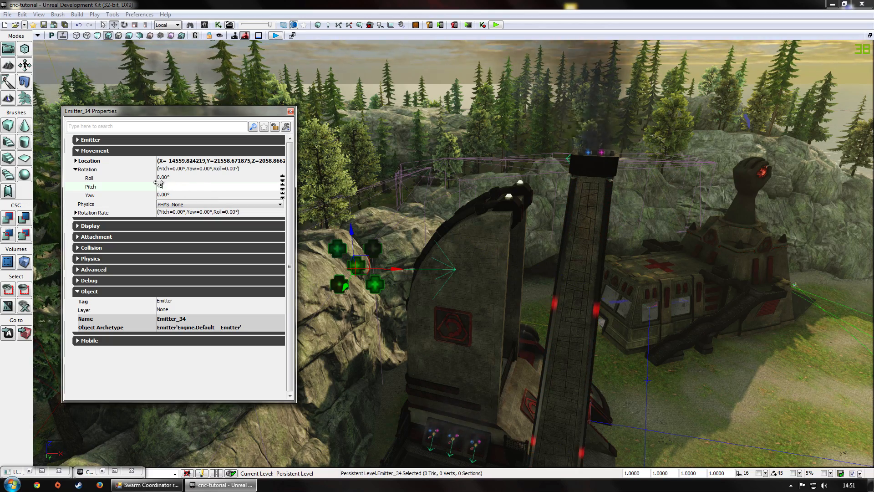
key("Return")
Set the leaf emitter's pitch to -45° and move it off the cliff face to above the rocks by the forest
left_click(161, 185)
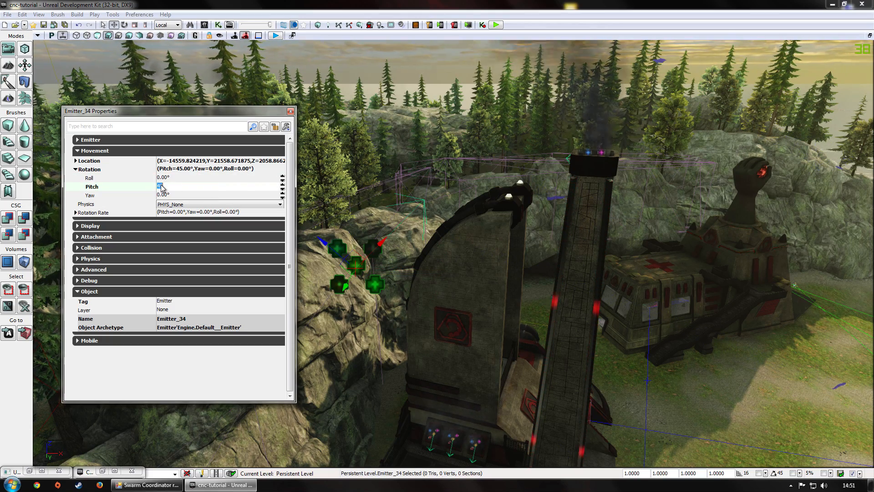
type("-45")
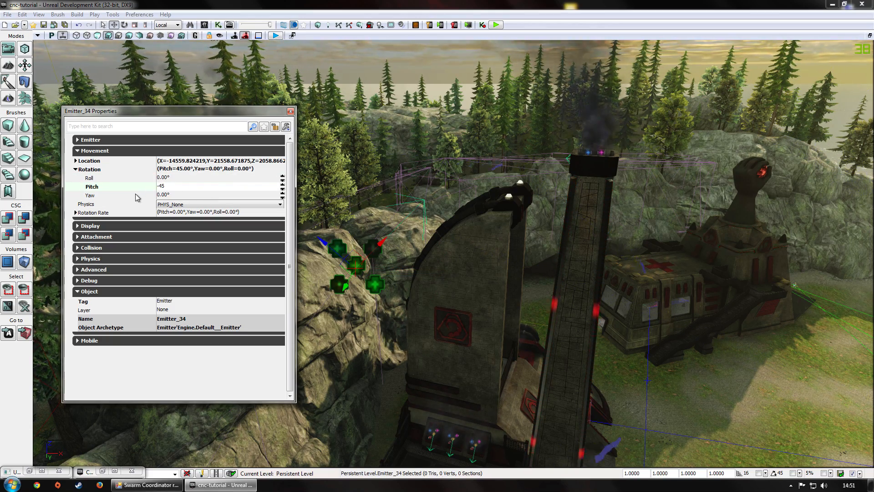
key("Return")
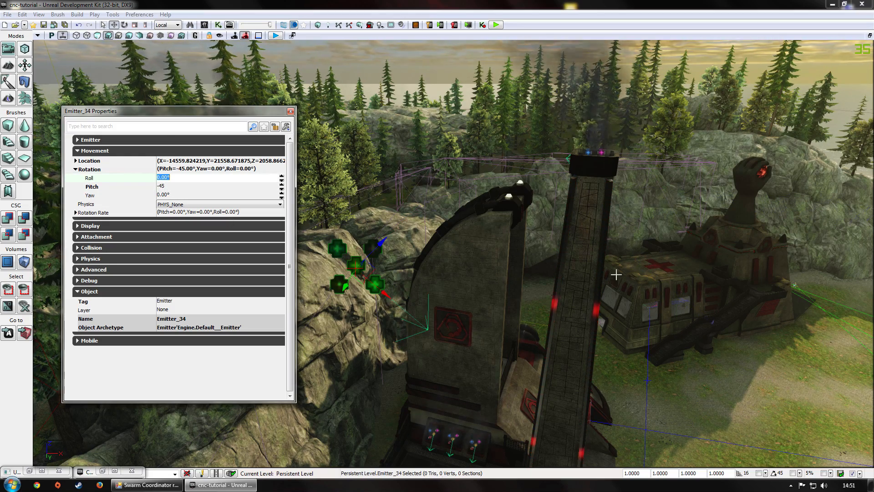
left_click_drag(568, 252, 565, 293)
left_click(290, 111)
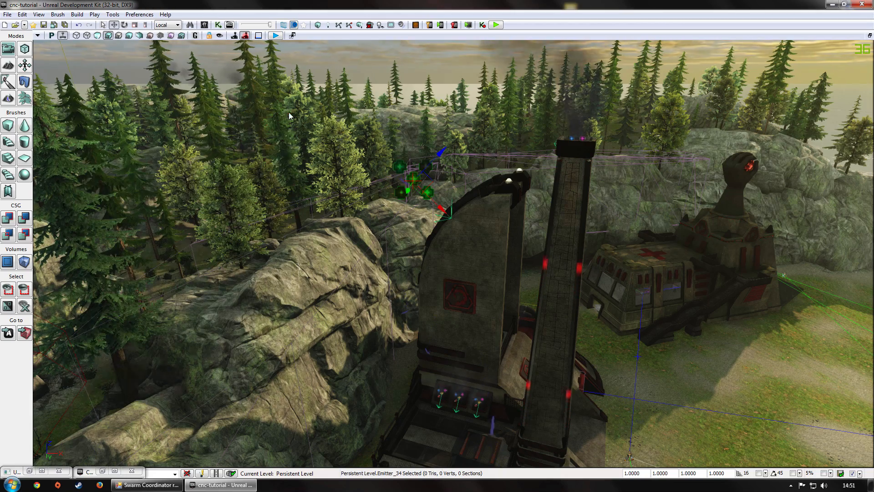
Switch the transform coordinate system to World and raise the leaf emitter to treetop height
left_click(170, 25)
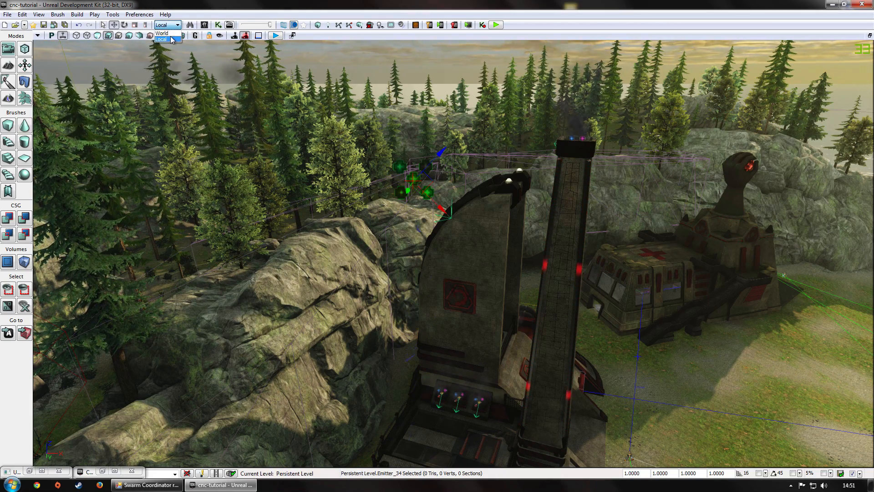
left_click(162, 33)
left_click_drag(408, 136, 403, 13)
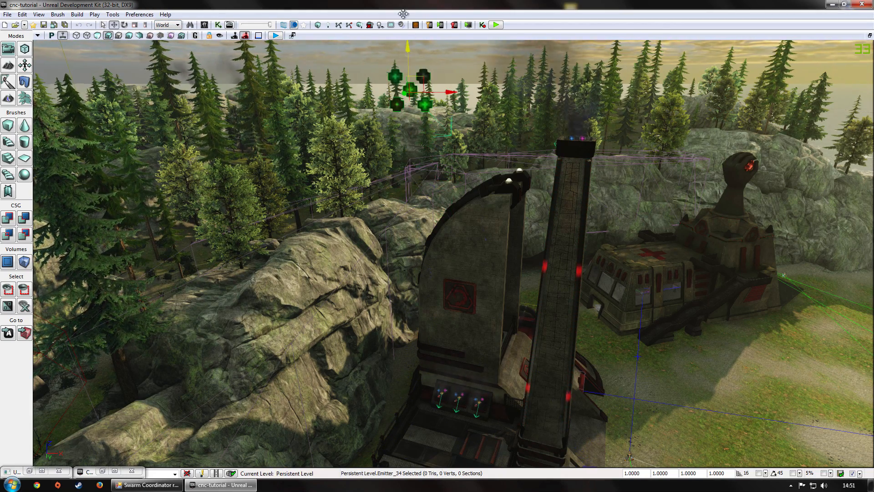
In the overhead view, move the leaf emitter across the ridge into the forest beside the rocks
left_click(55, 36)
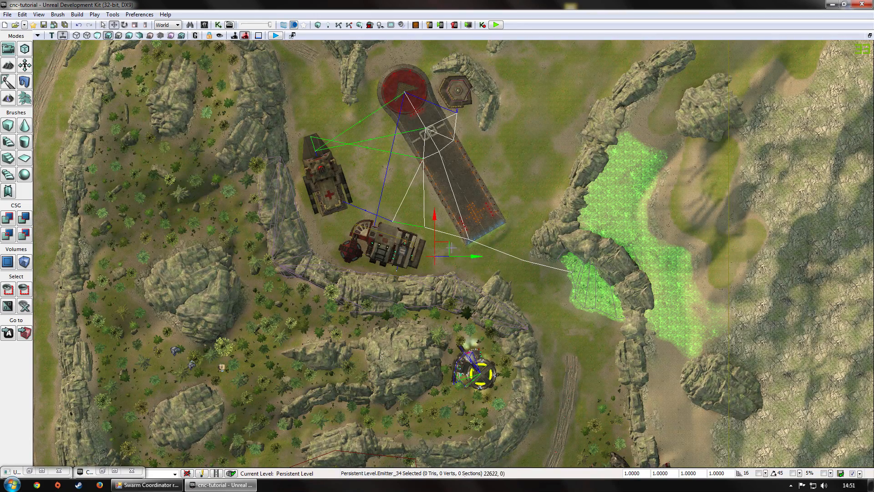
right_click_drag(441, 250, 466, 234)
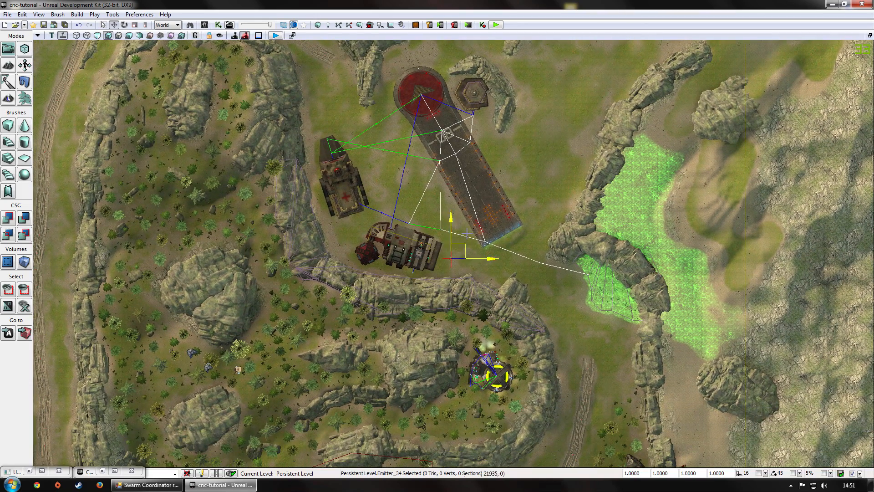
left_click_drag(466, 246, 459, 382)
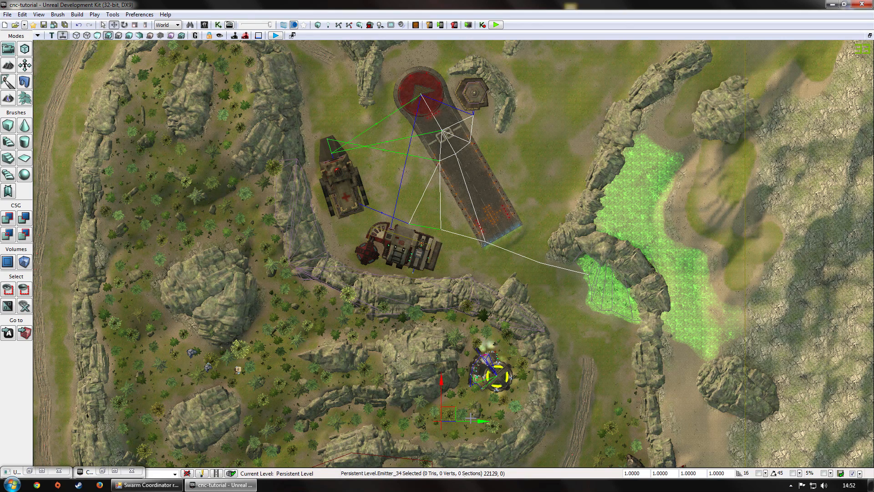
Set the leaf emitter's object tag to Emitter_leaf
key("F4")
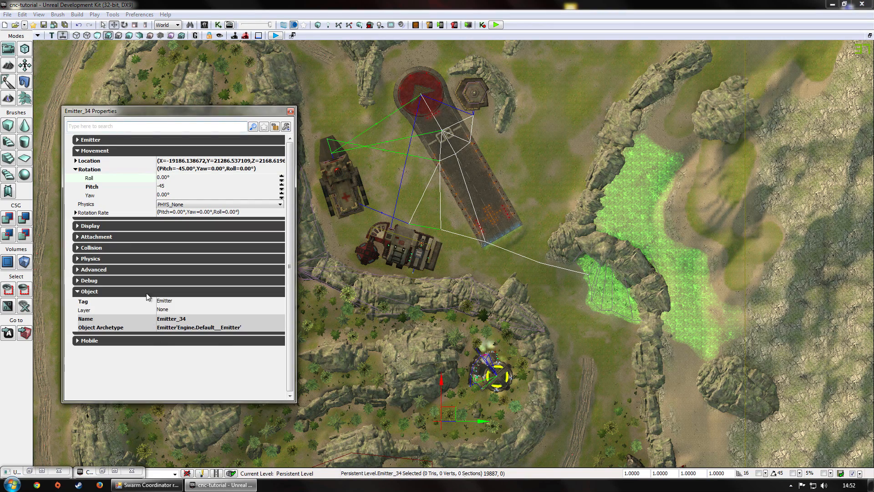
left_click(181, 302)
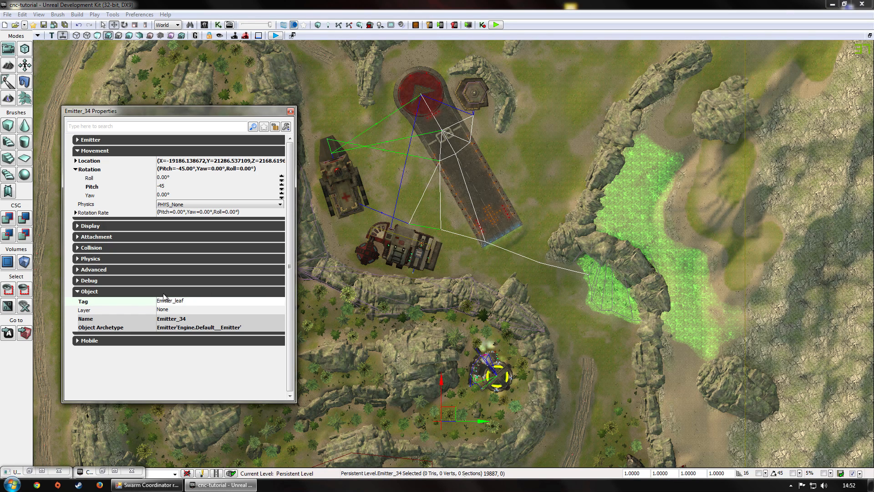
left_click(167, 310)
left_click(291, 111)
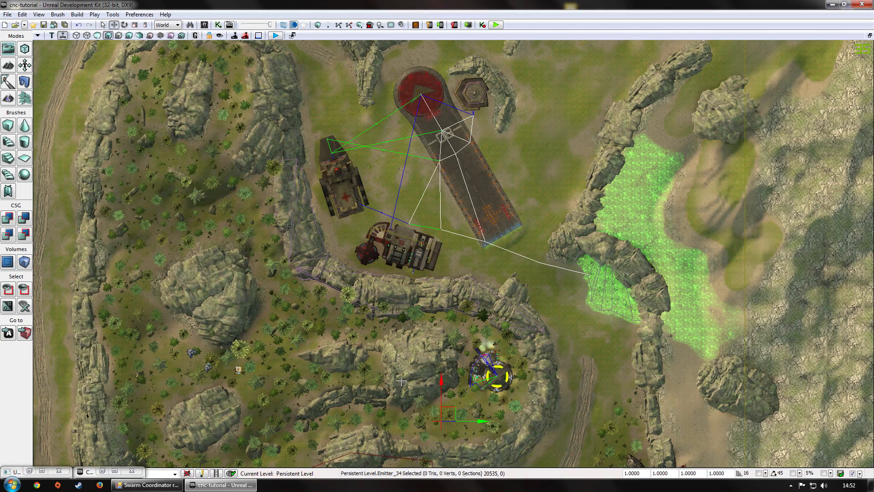
Show the overhead view unlit and duplicate the leaf emitter over the southeastern forest and beside the ridge by the buildings
right_click_drag(424, 369, 513, 305)
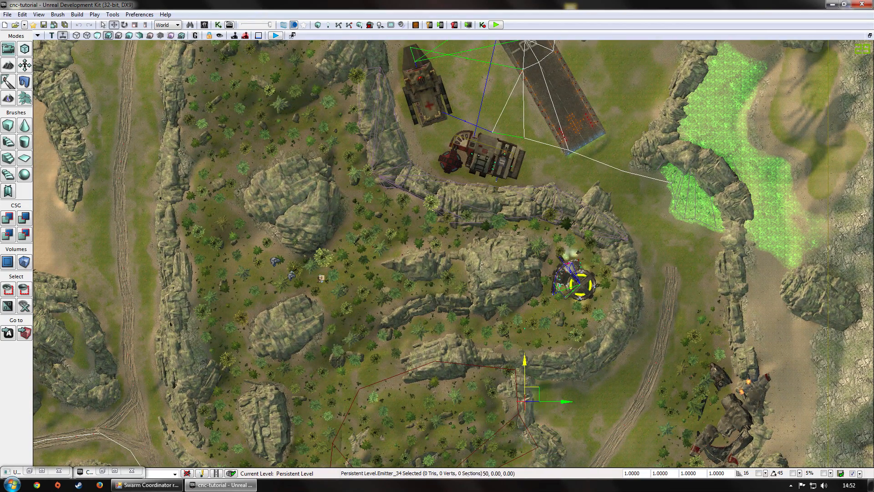
right_click_drag(543, 395, 592, 321)
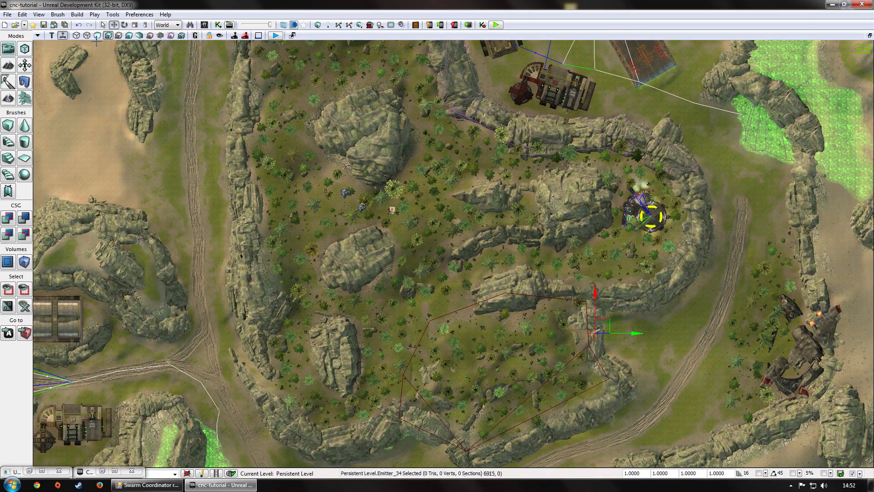
left_click(98, 36)
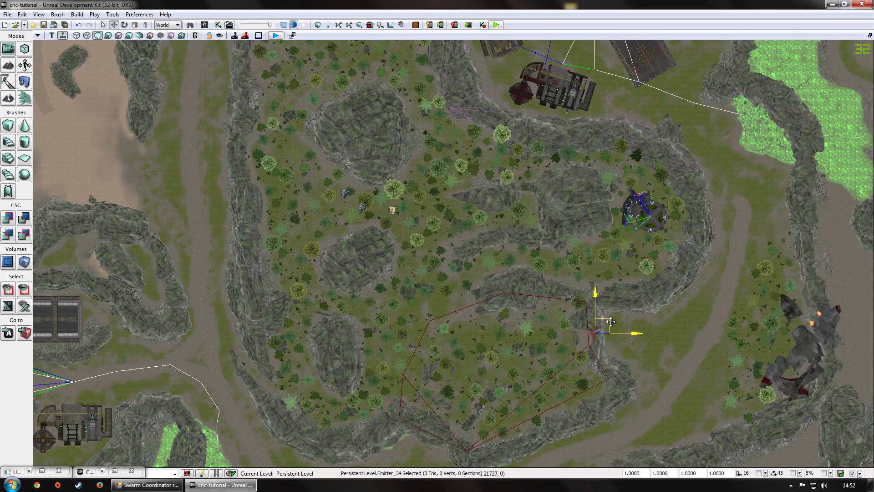
mouse_move(601, 328)
right_mouse_down()
mouse_move(575, 345)
mouse_move(599, 326)
right_mouse_up()
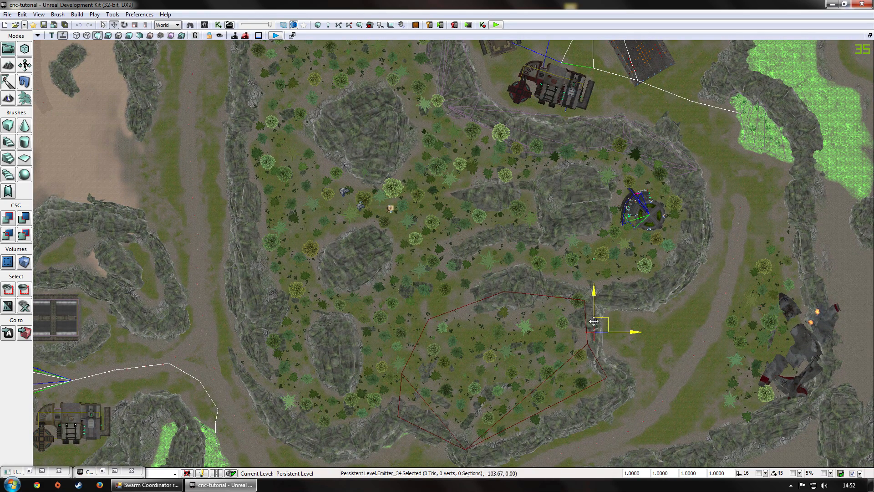
left_click_drag(594, 321, 552, 341)
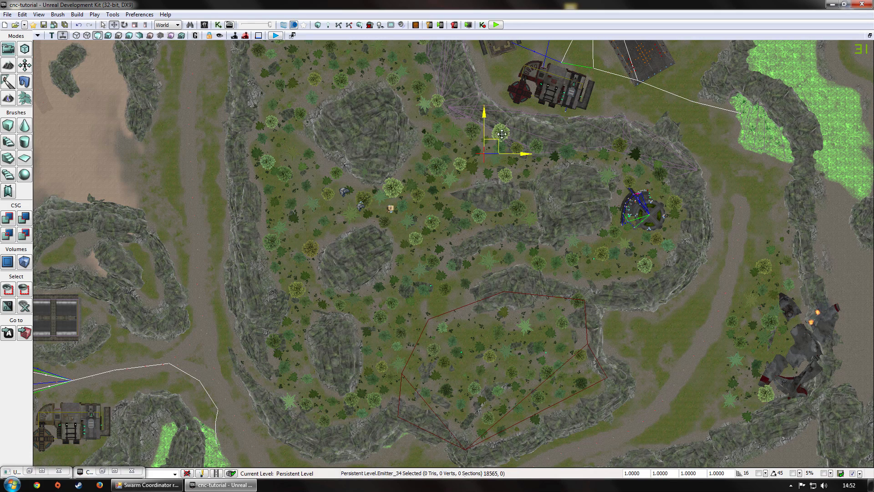
Place further copies of the leaf emitter across the central, western and southwestern parts of the forest
right_click_drag(499, 138, 534, 161)
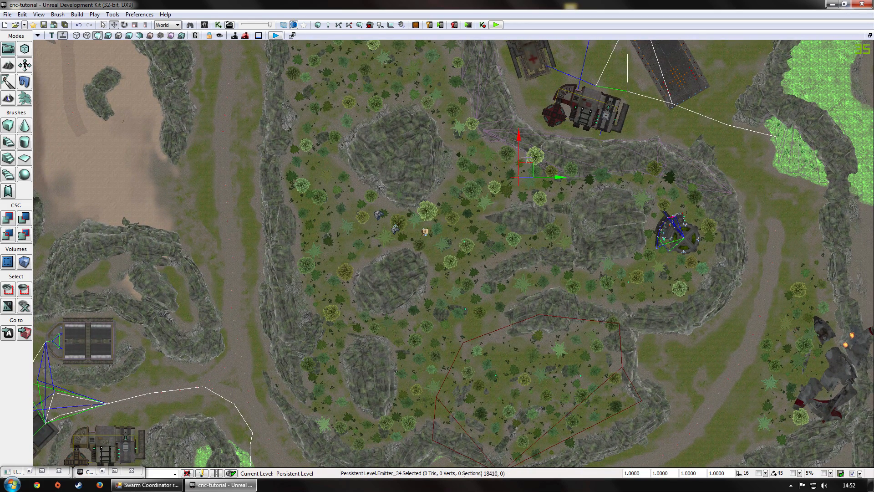
left_click_drag(531, 164, 442, 102)
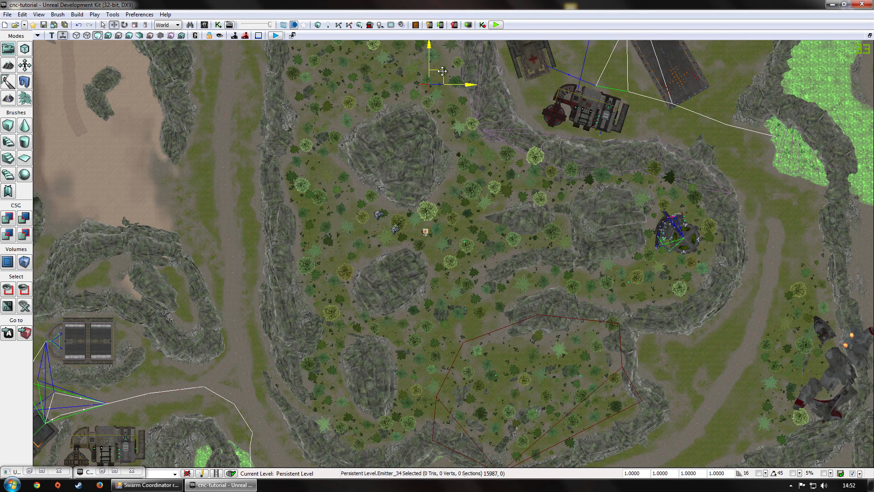
left_click_drag(442, 71, 410, 195)
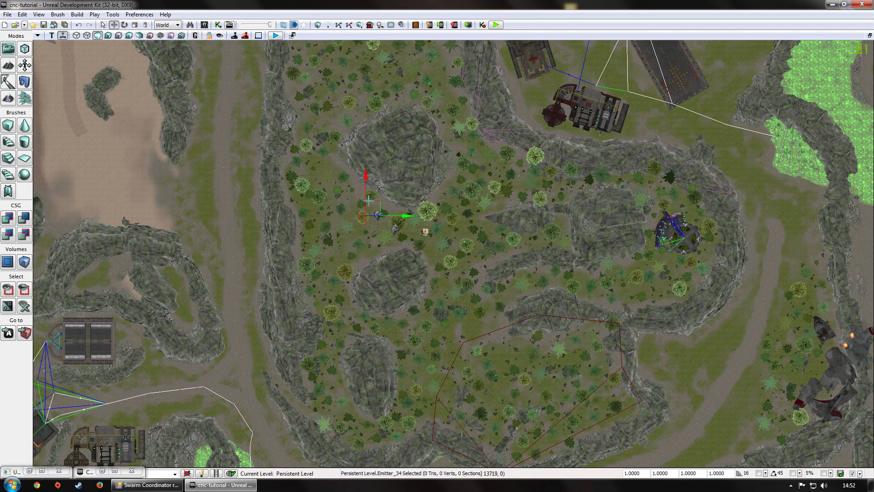
right_click_drag(377, 199, 380, 111)
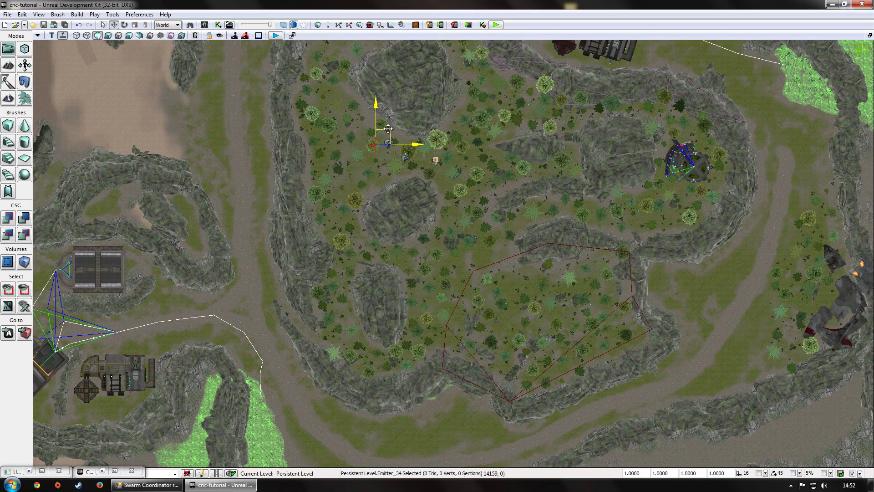
left_click_drag(388, 129, 332, 190)
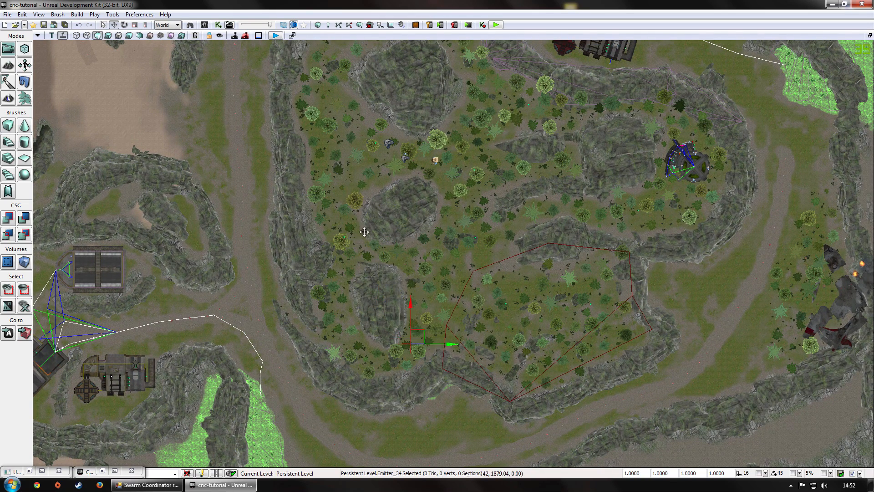
left_click_drag(427, 329, 390, 335)
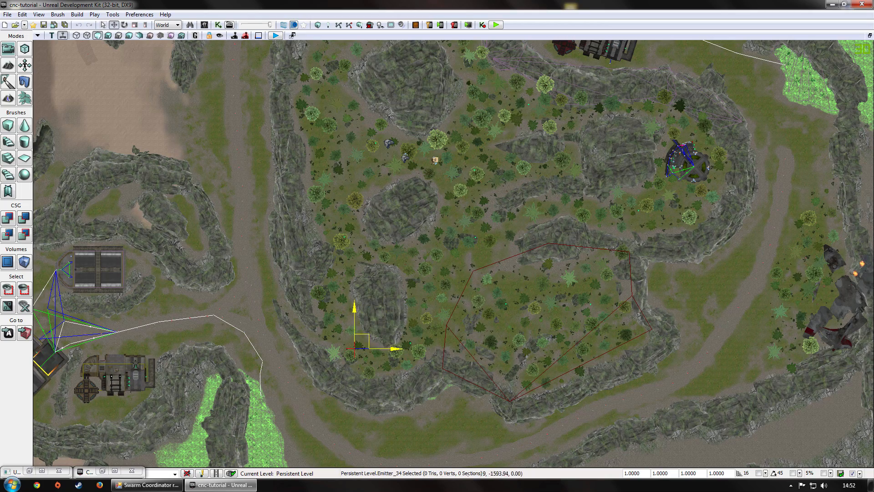
Place more leaf emitter copies through the northern forest, up to its northern tip between the rocks
right_click_drag(437, 161, 464, 290)
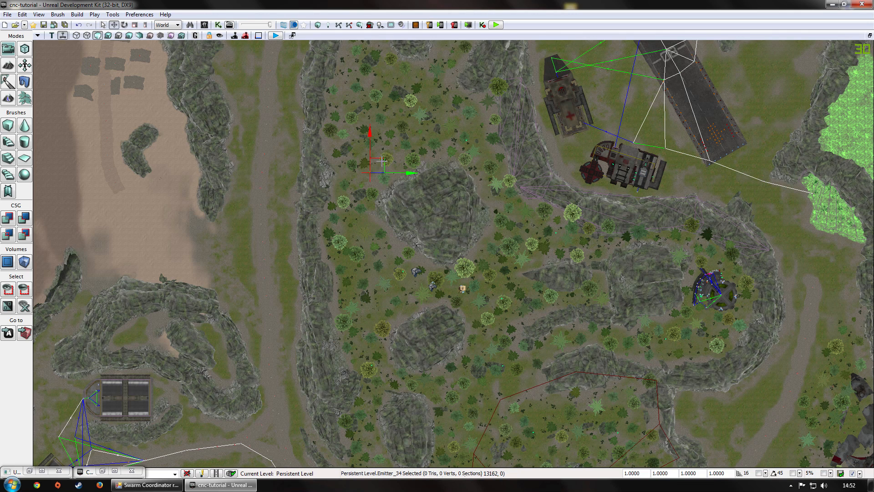
left_click_drag(382, 159, 439, 126)
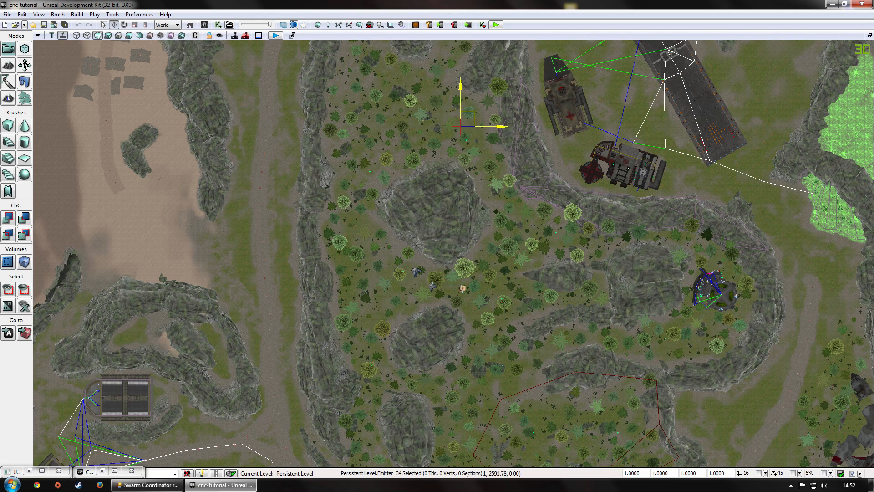
right_click_drag(363, 199, 427, 334)
right_click_drag(495, 245, 535, 251)
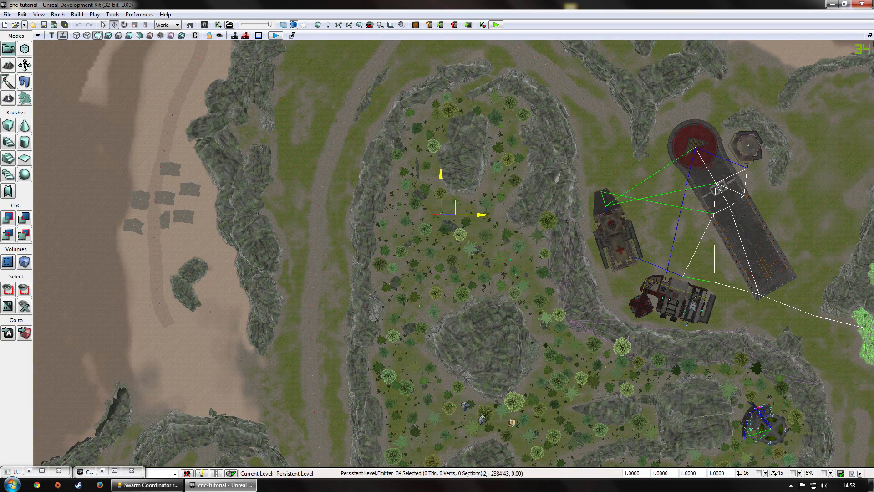
right_click_drag(434, 203, 419, 233)
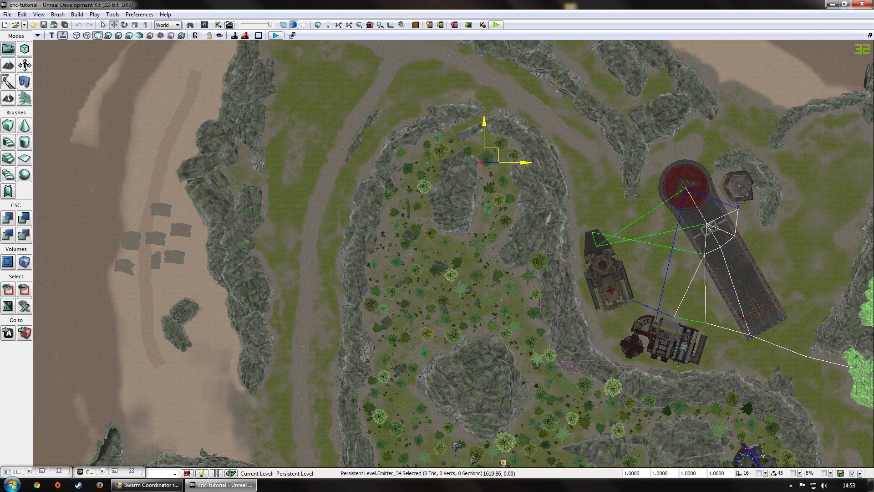
right_click_drag(518, 325, 485, 285)
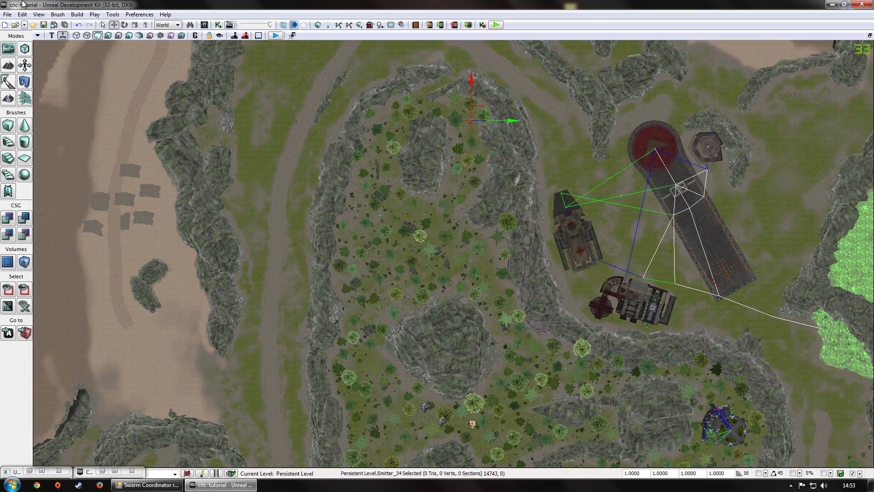
Return to the perspective view, find a leaf emitter at the forest's edge and select all matching emitters
left_click(53, 35)
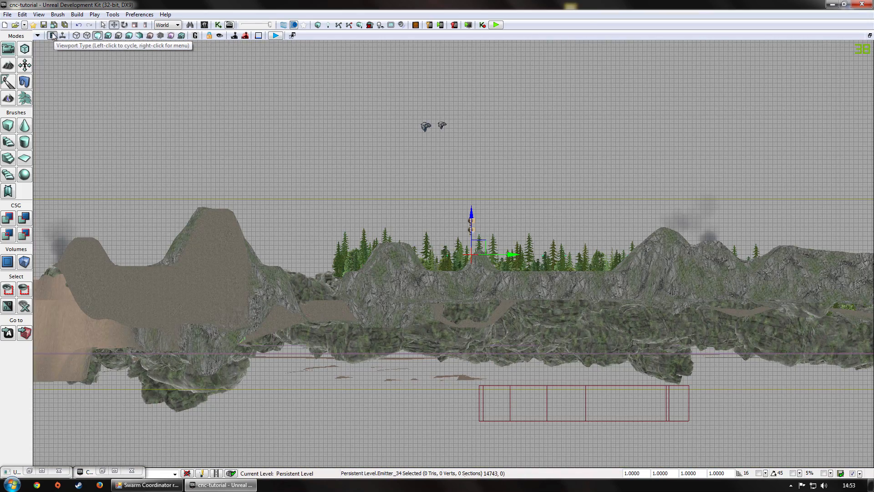
left_click(52, 35)
left_click(52, 36)
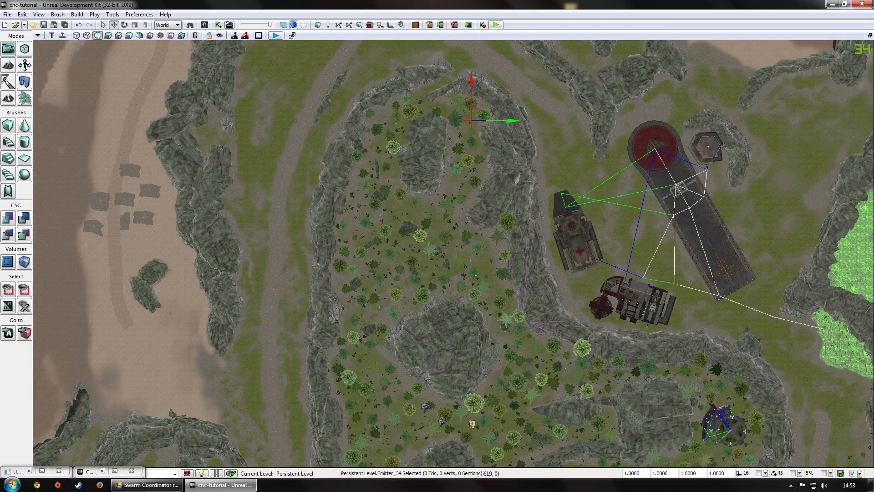
left_click(51, 35)
left_click(51, 36)
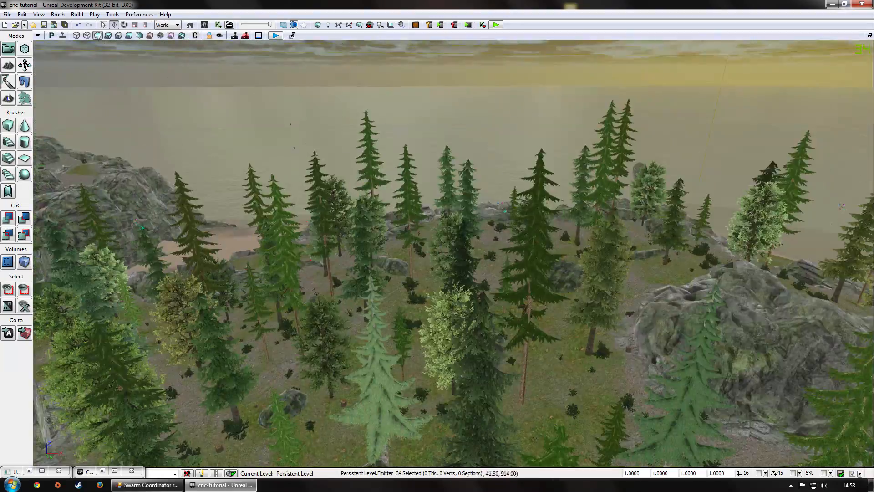
right_click_drag(453, 253, 624, 280)
right_click_drag(360, 266, 416, 264)
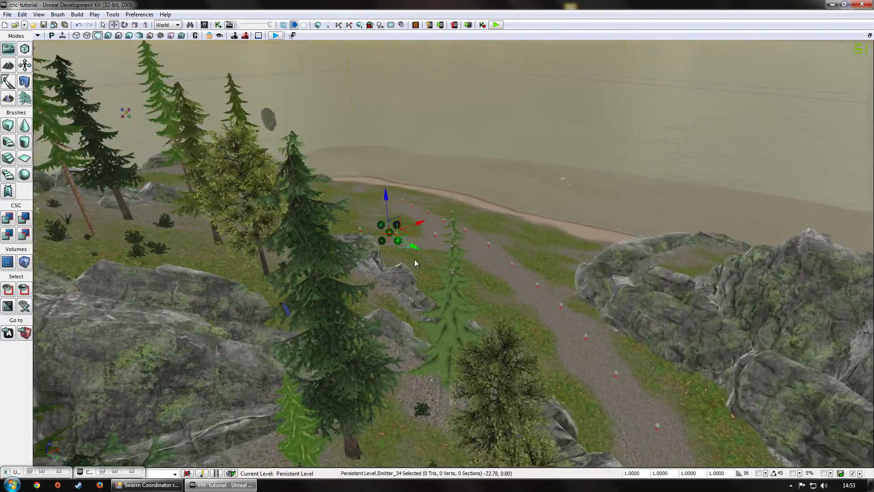
right_click(384, 228)
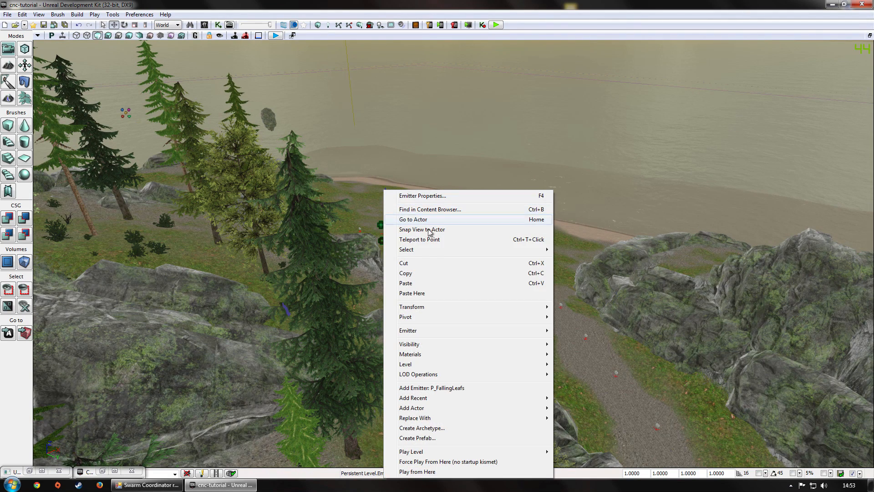
mouse_move(427, 249)
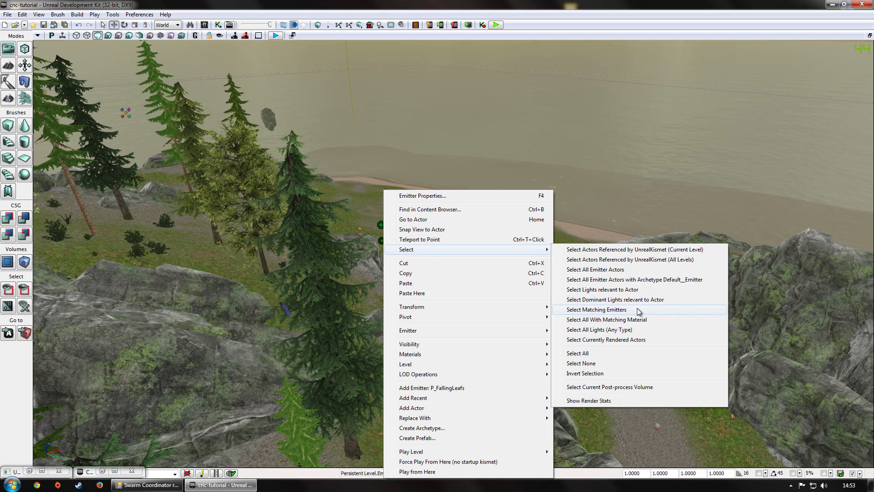
left_click(597, 310)
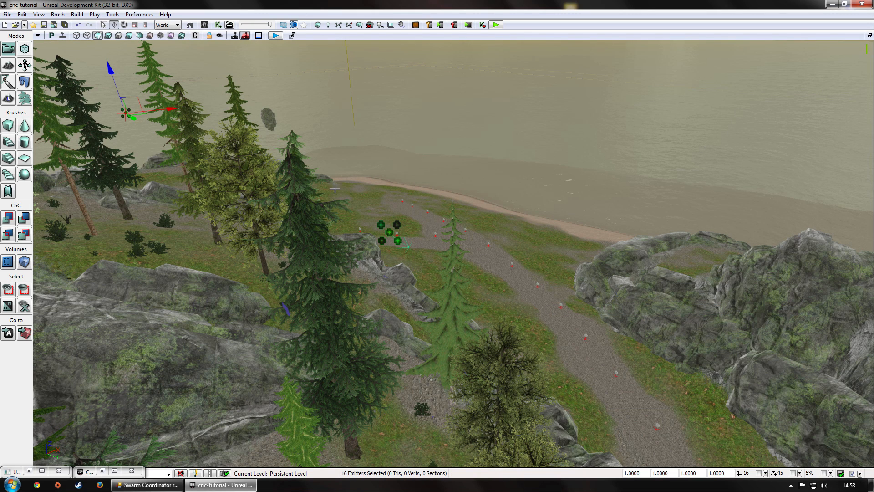
Check the shared properties of the selected leaf emitters and snap their pivots to the floor
key("F4")
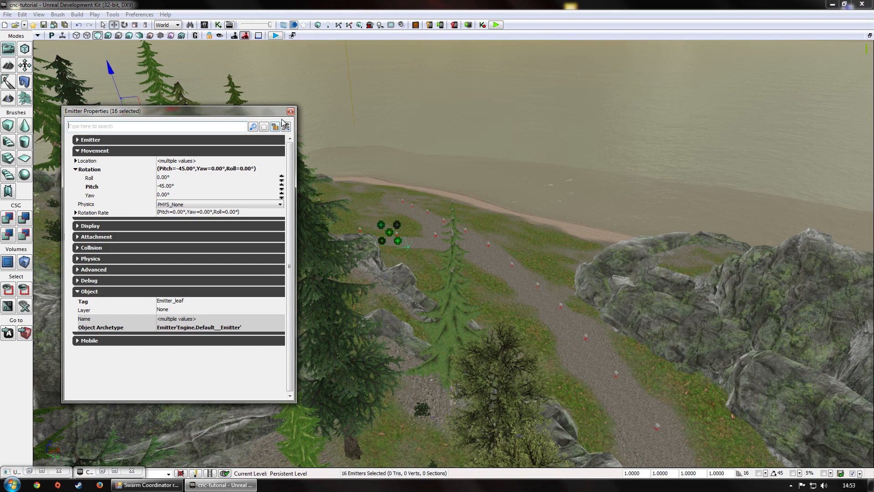
left_click(291, 111)
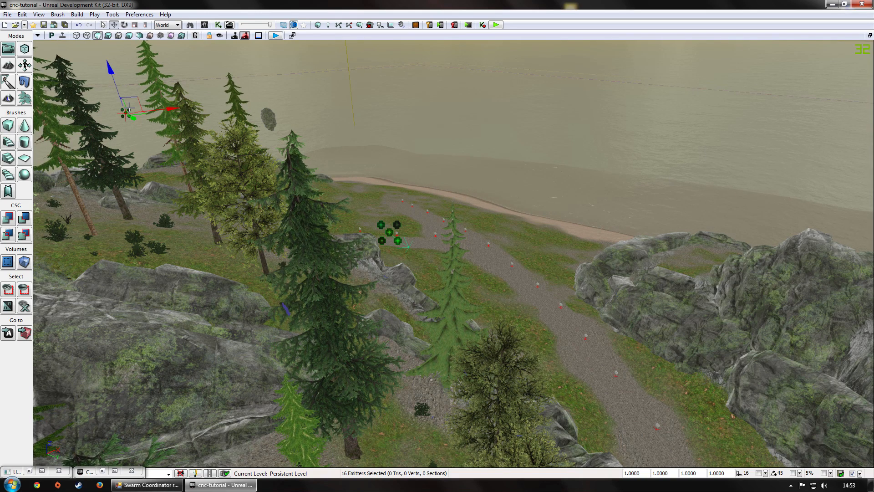
right_click(128, 101)
mouse_move(187, 228)
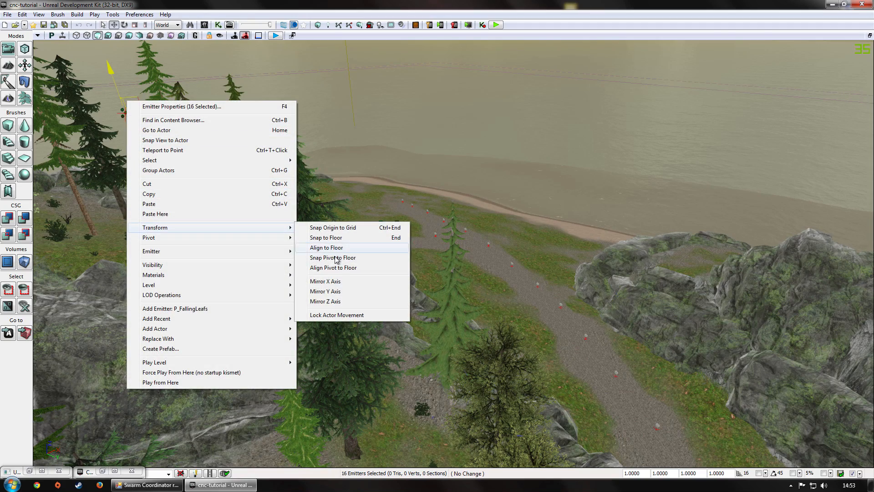
left_click(349, 260)
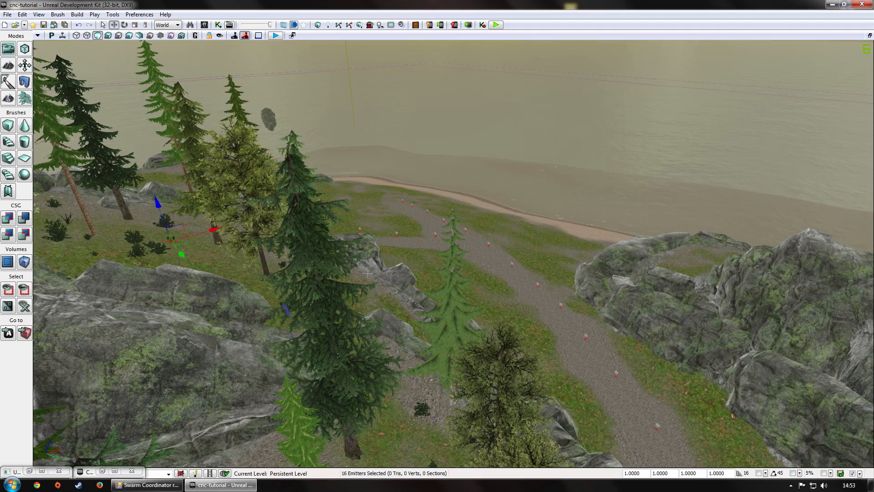
Raise the selected leaf emitters well above the forest floor and check their height against the trees
left_click_drag(363, 270, 328, 332)
left_click_drag(412, 146, 407, 171)
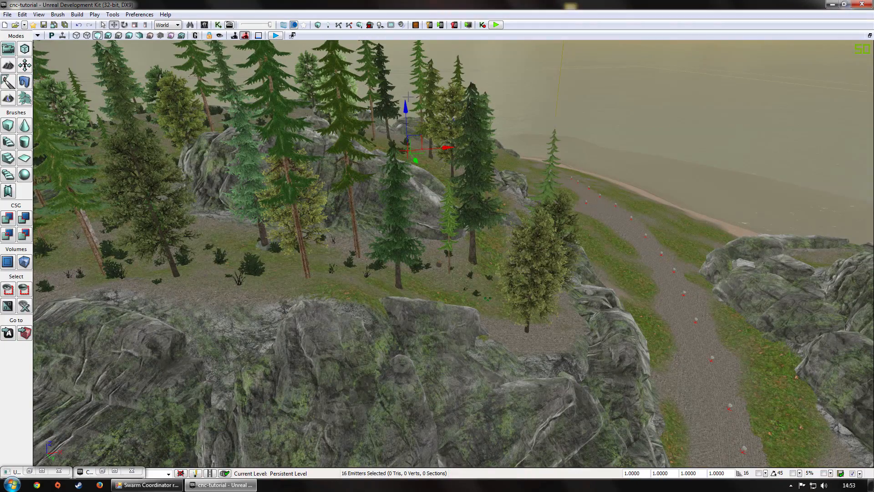
left_click_drag(408, 110, 392, 36)
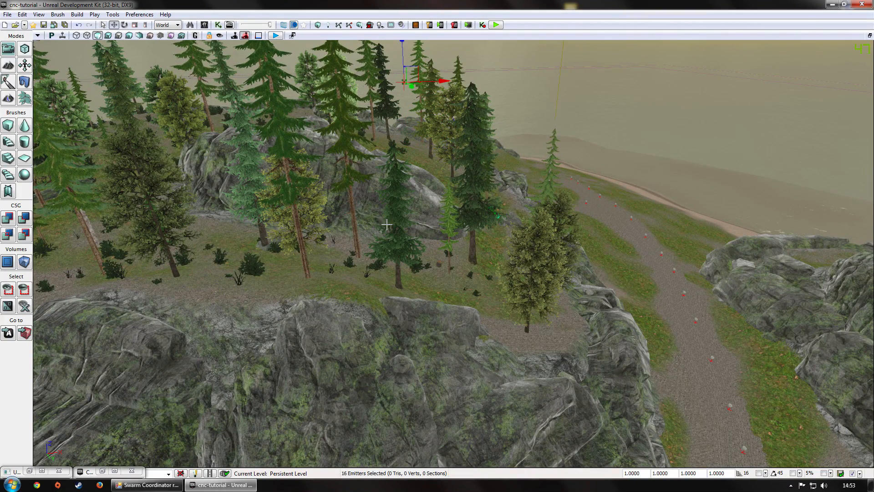
left_click_drag(387, 224, 305, 337)
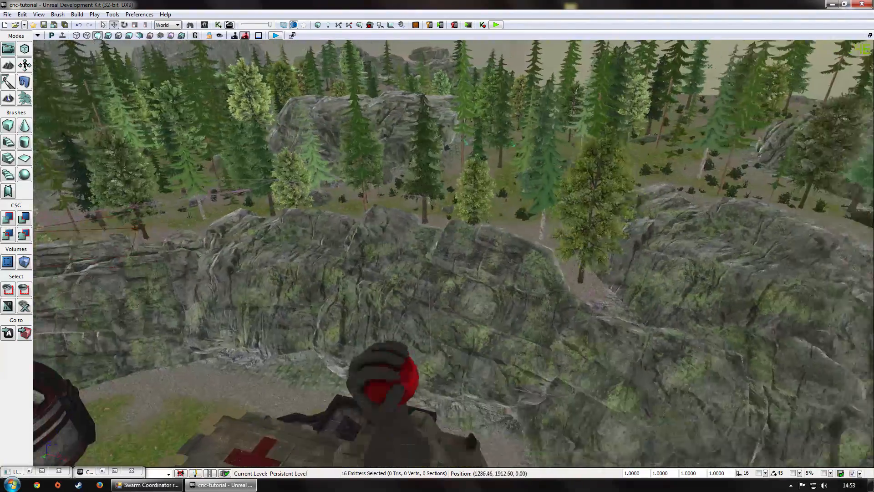
left_click_drag(473, 135, 473, 146)
right_click_drag(370, 188, 403, 177)
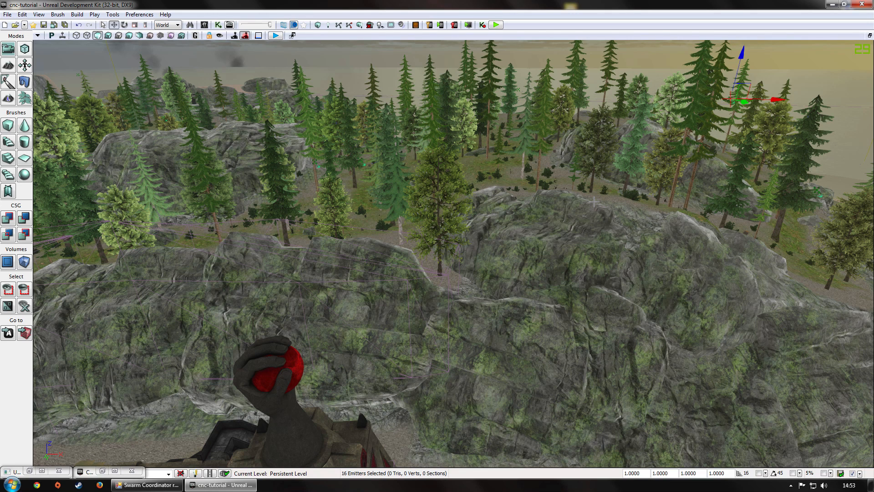
Turn on real-time playback in the viewport and view the falling leaves from ground level in the forest
left_click(498, 166)
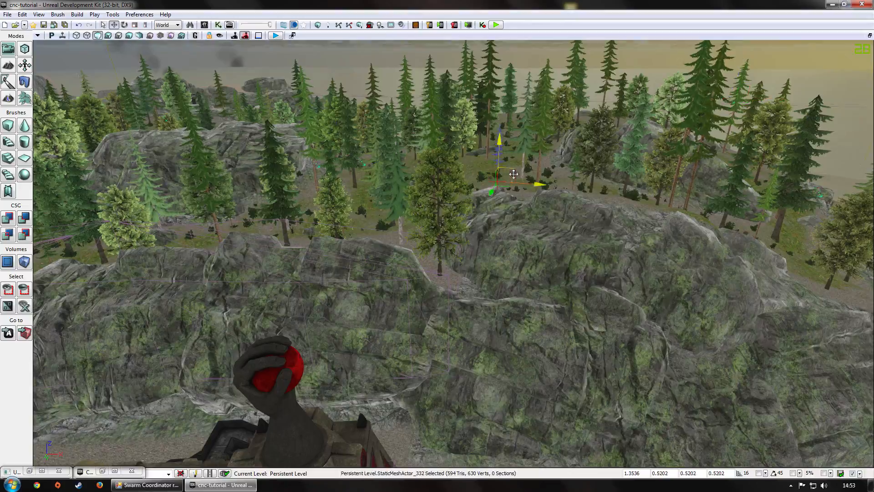
right_click_drag(498, 165, 524, 167)
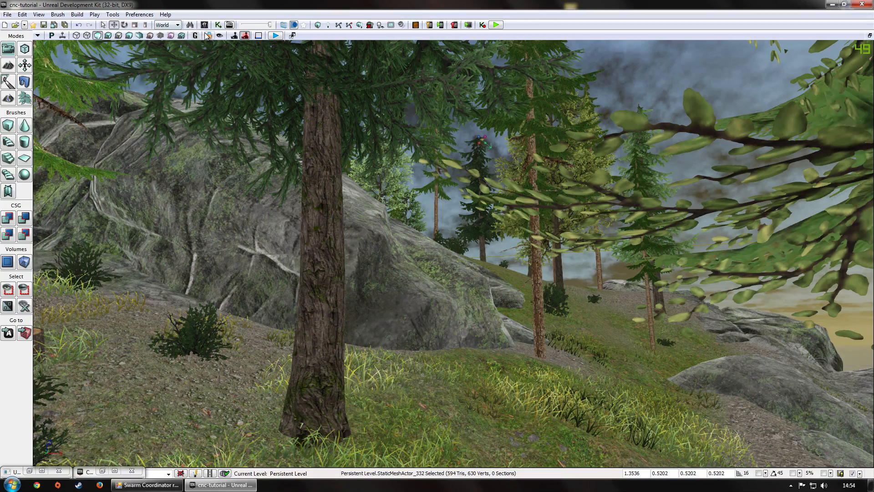
left_click(61, 39)
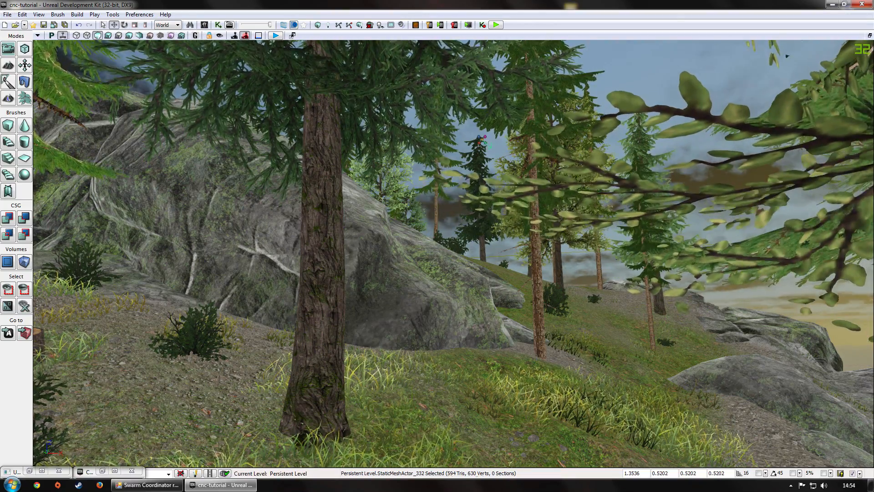
right_click_drag(318, 205, 282, 209)
right_click(523, 336)
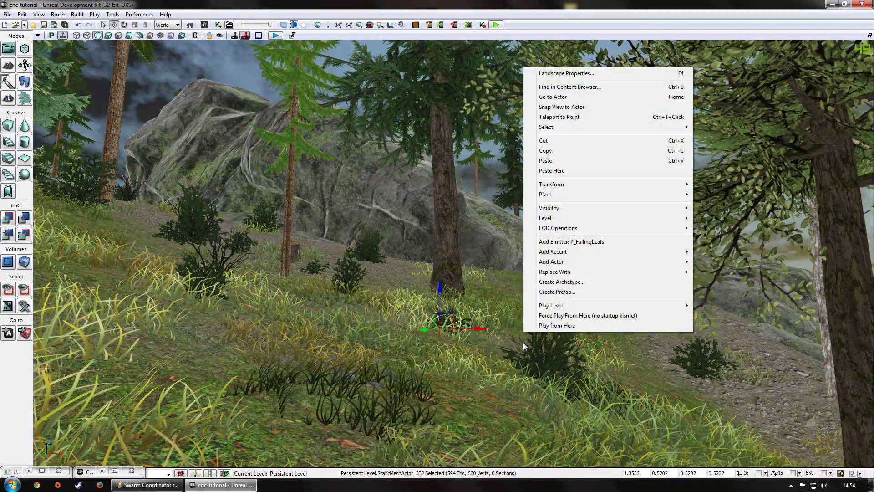
right_click_drag(523, 336, 517, 326)
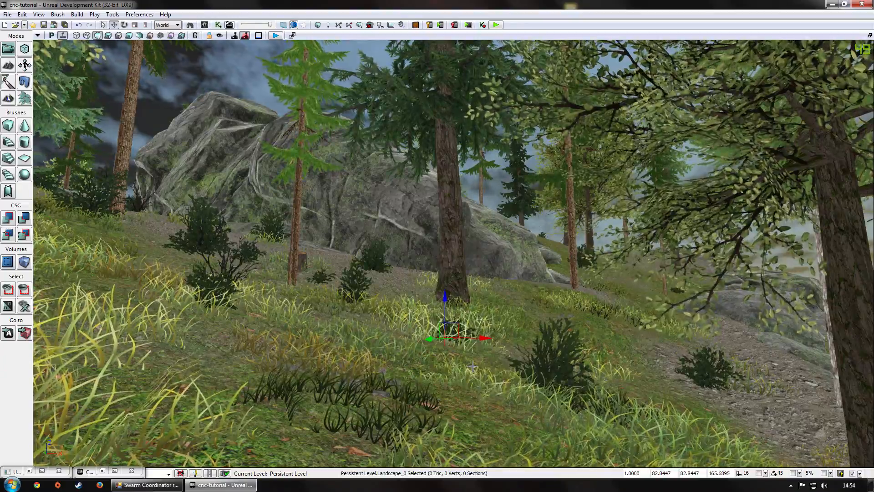
right_click_drag(472, 366, 504, 322)
Reselect all the leaf emitters and set the Max Draw Distance of their particle system components to 6000
left_click(425, 359)
left_click(424, 361)
key("F4")
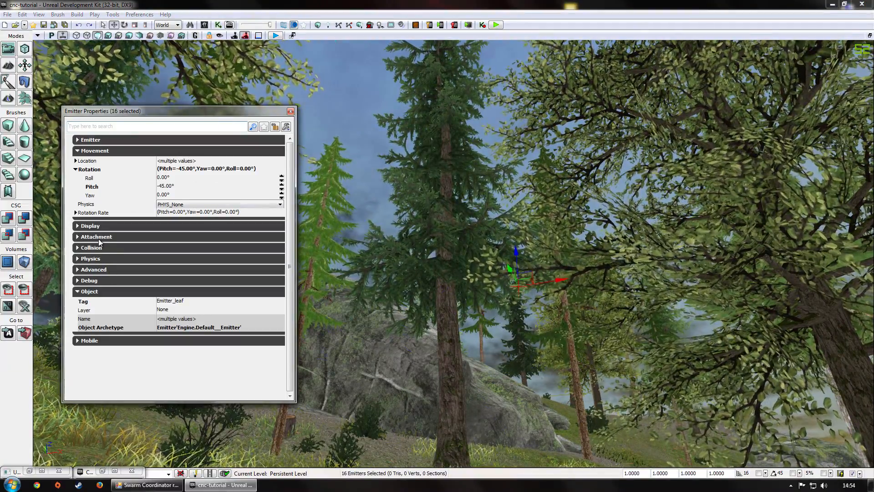
left_click(84, 140)
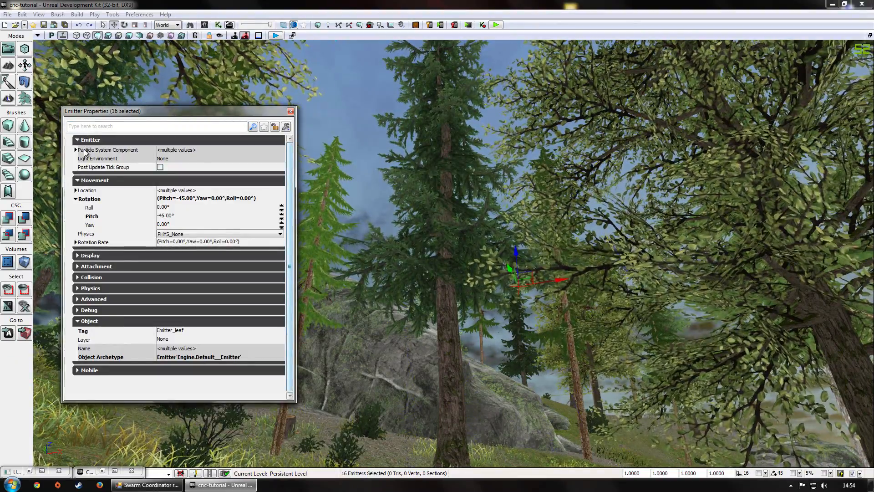
left_click(75, 150)
left_click(109, 181)
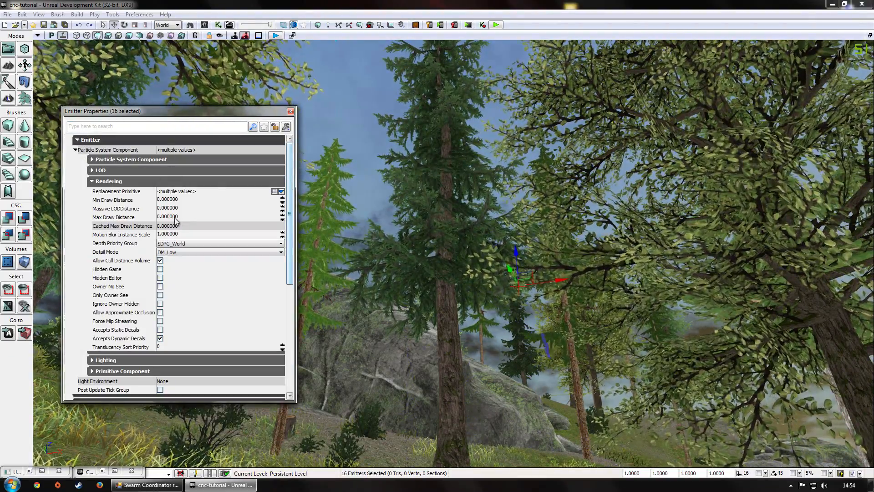
left_click(170, 217)
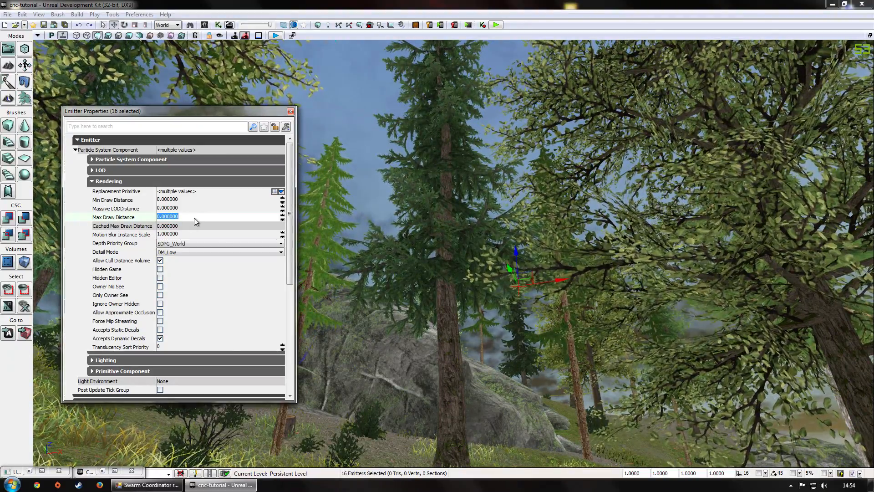
type("60")
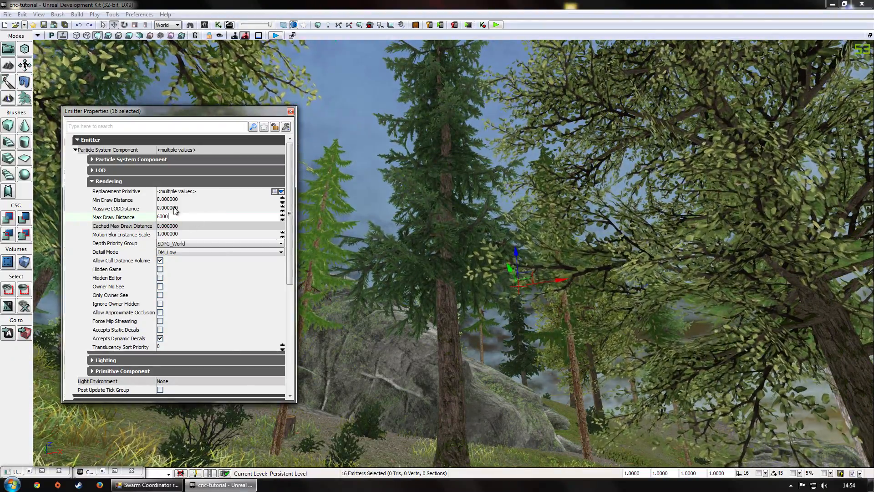
left_click(184, 210)
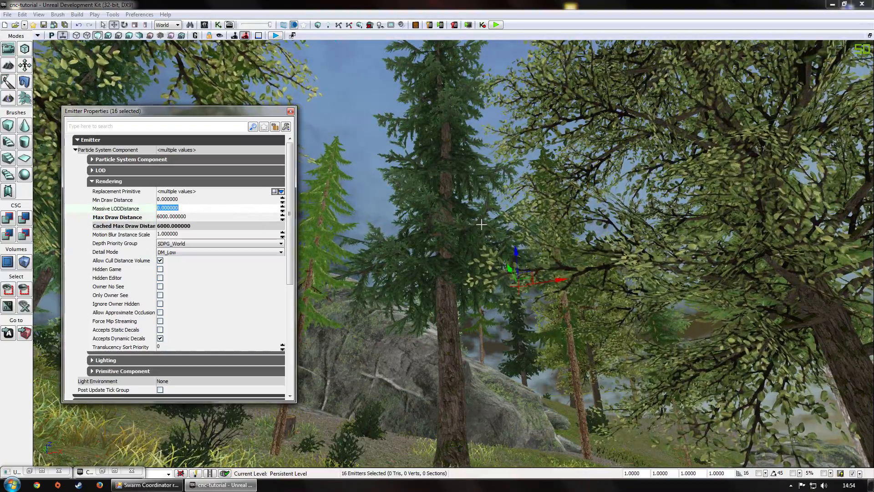
Switch the viewport to lit shading and lock the emitters' properties window to the current selection
right_click_drag(479, 227, 479, 264)
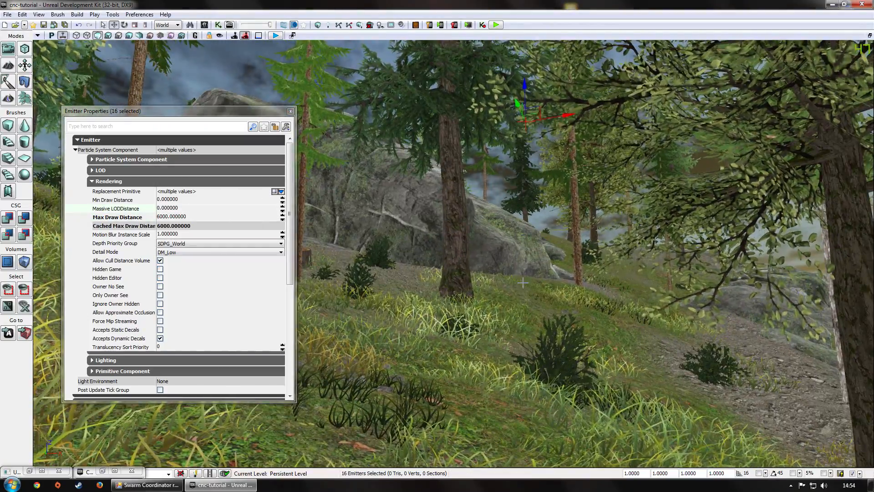
left_click_drag(523, 282, 549, 211)
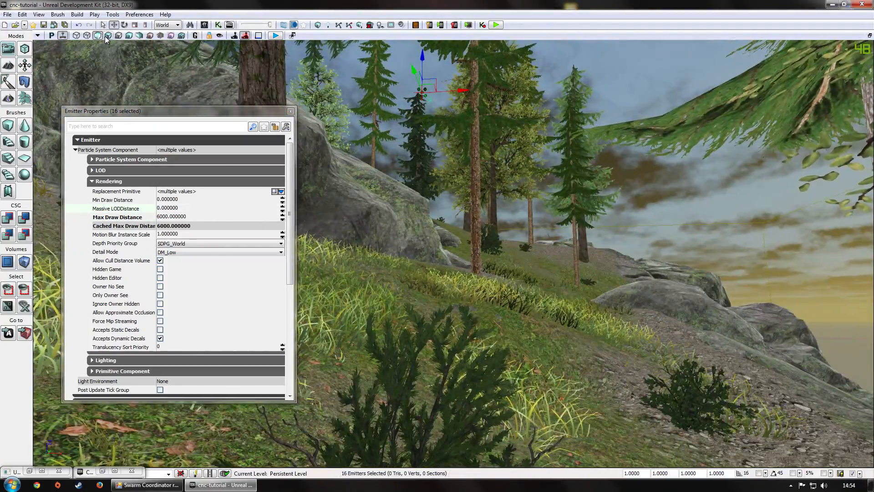
left_click(108, 35)
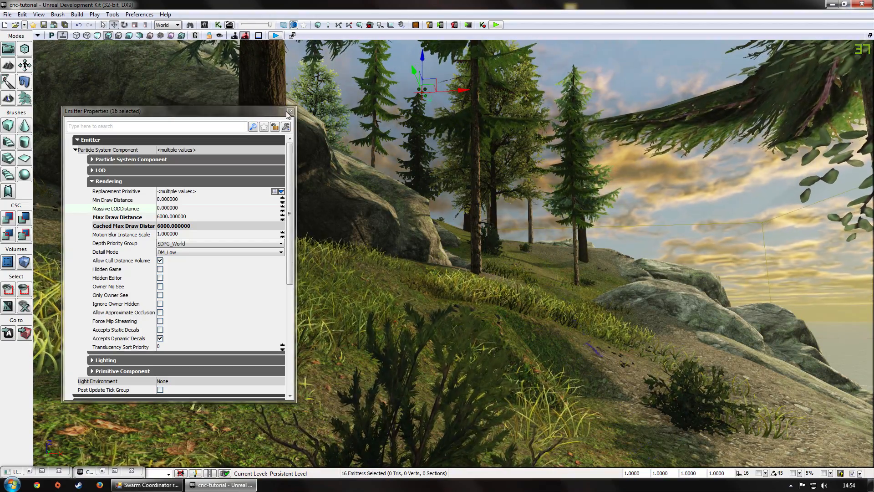
left_click(286, 112)
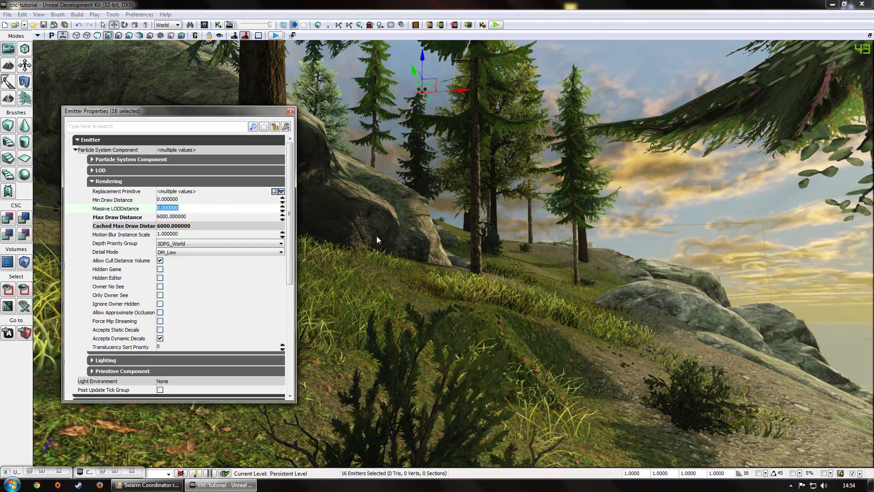
left_click(276, 127)
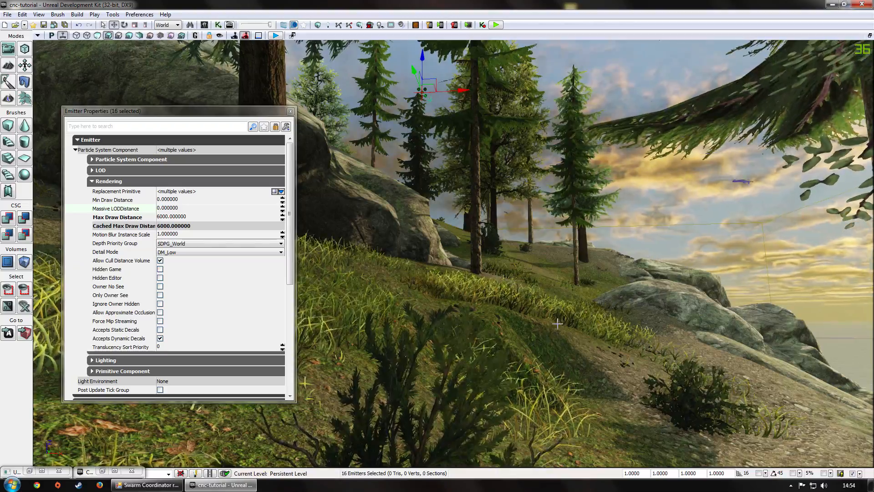
Examine the effects in the lit pine forest and the Tiberium cave, and close the emitter properties
left_click_drag(557, 323, 442, 151)
right_click_drag(559, 371, 496, 355)
left_click_drag(496, 355, 491, 289)
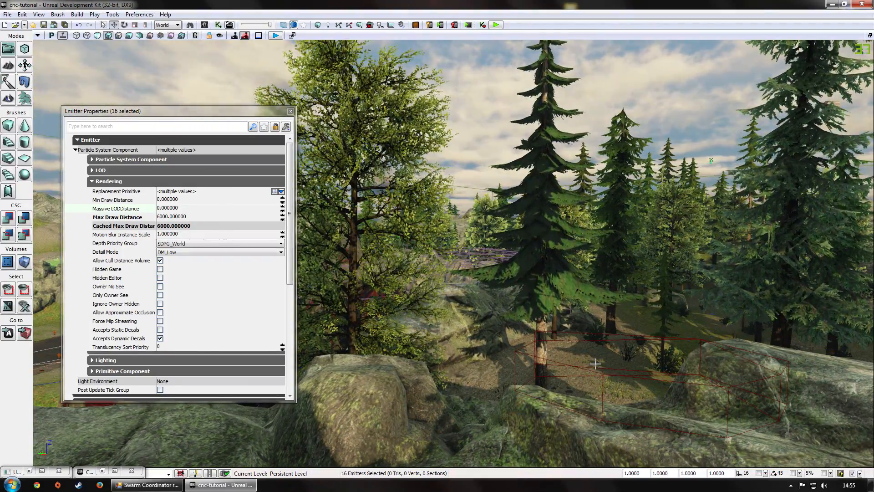
left_click_drag(595, 363, 554, 370)
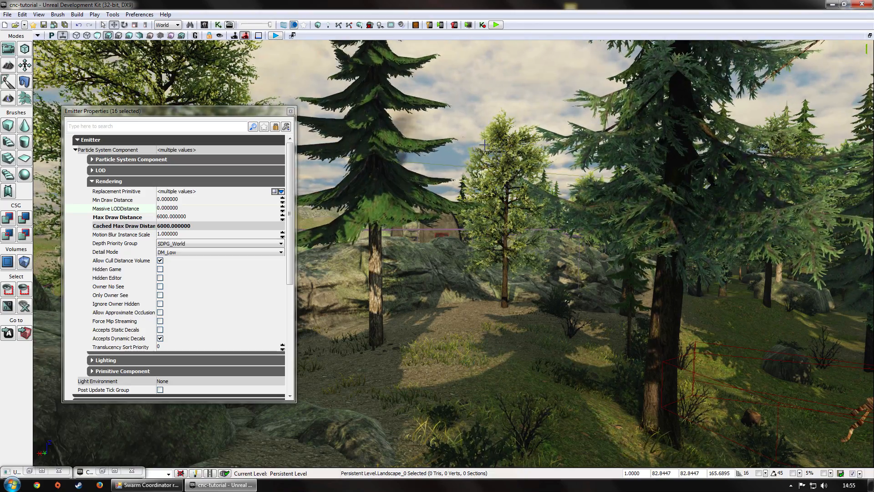
left_click_drag(410, 219, 479, 348)
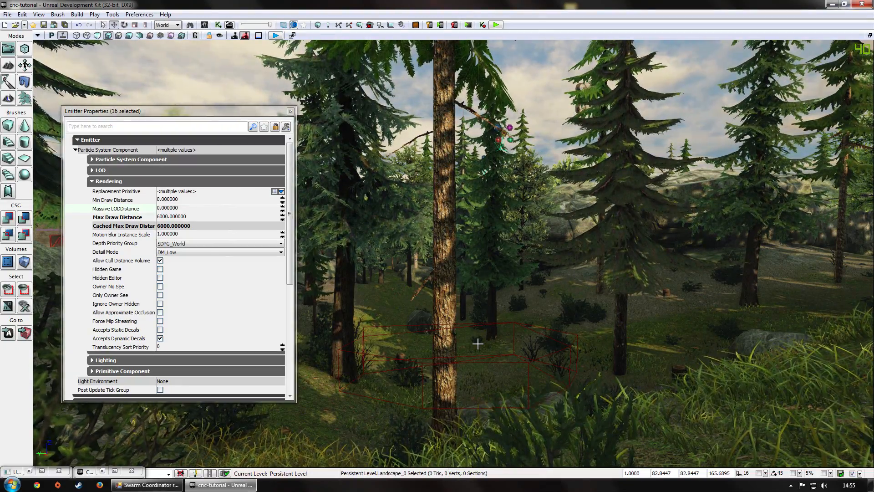
left_click_drag(560, 326, 620, 323)
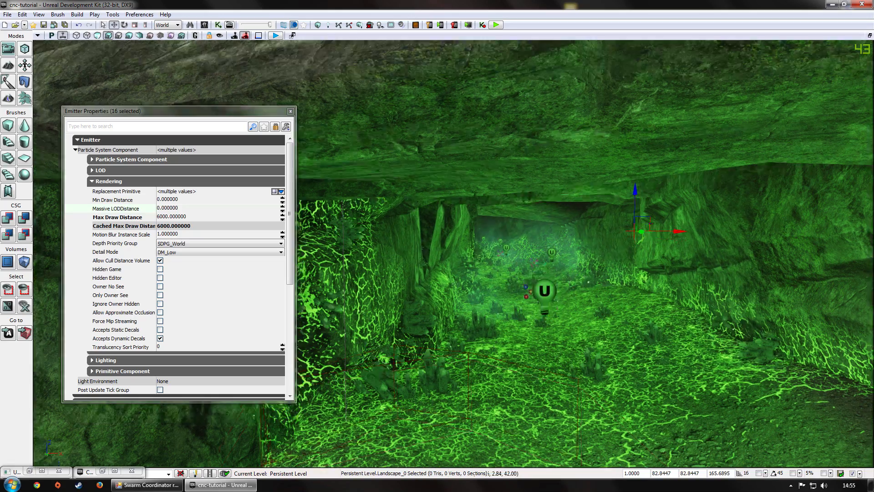
middle_click_drag(533, 262, 472, 243)
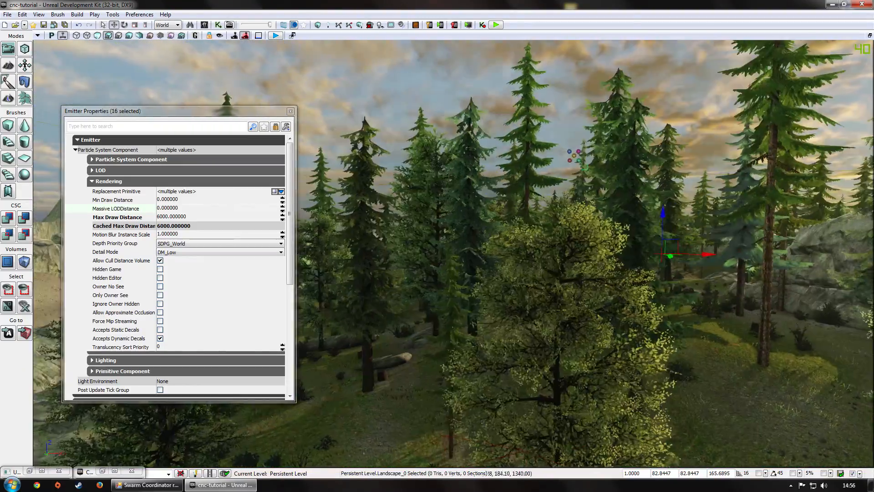
left_click_drag(171, 61, 194, 87)
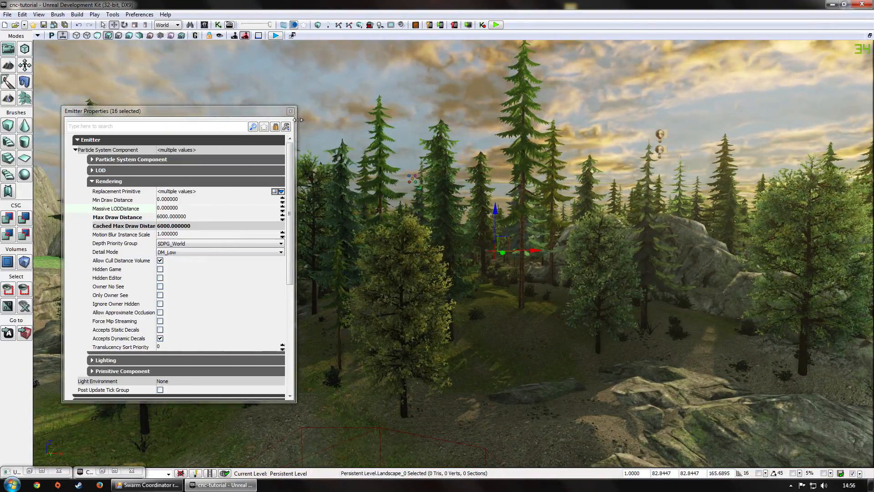
left_click(291, 111)
Examine the level from above, covering the cave entrance, the pine forest, the surrounding cliffs and the base with its airstrip
left_click_drag(484, 347, 484, 282)
mouse_move(231, 171)
left_mouse_down()
mouse_move(232, 201)
mouse_move(231, 172)
left_mouse_up()
left_click_drag(607, 171, 620, 188)
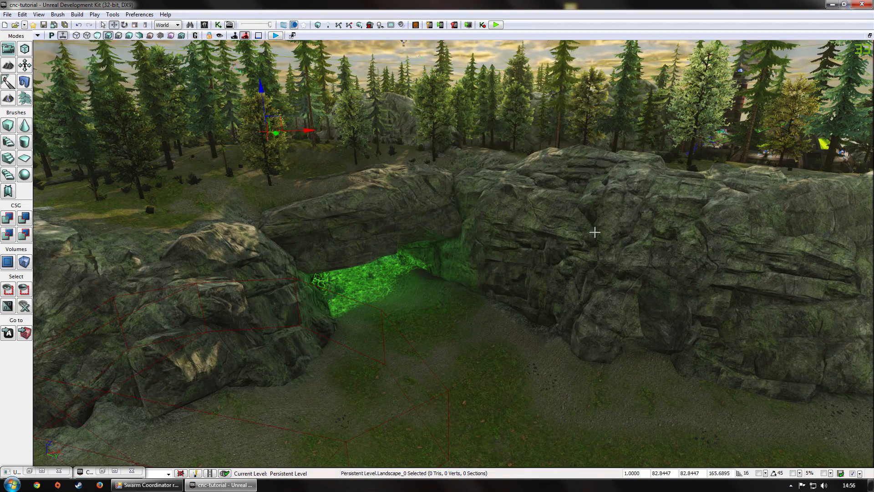
left_click_drag(433, 250, 414, 264)
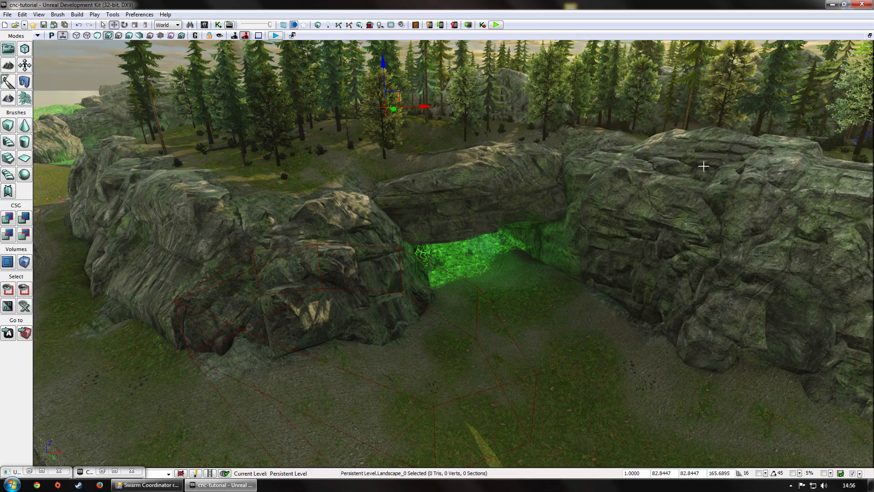
middle_click_drag(560, 316, 560, 219)
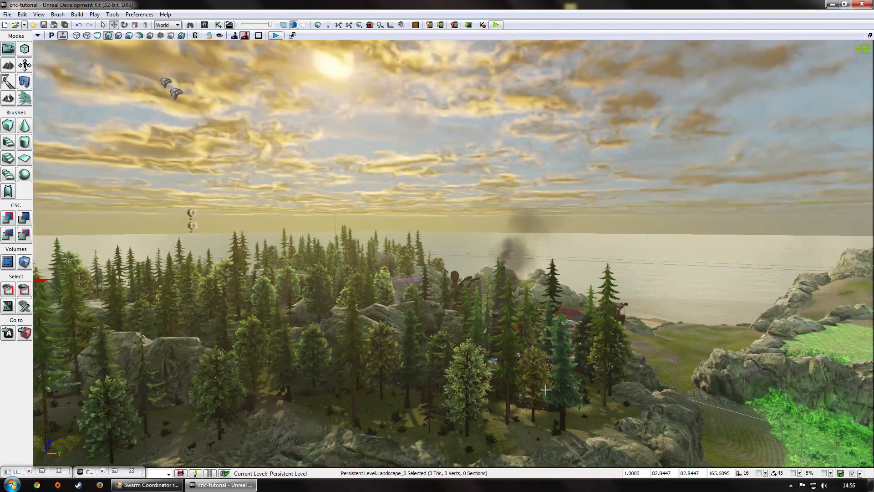
left_click_drag(370, 410, 351, 373)
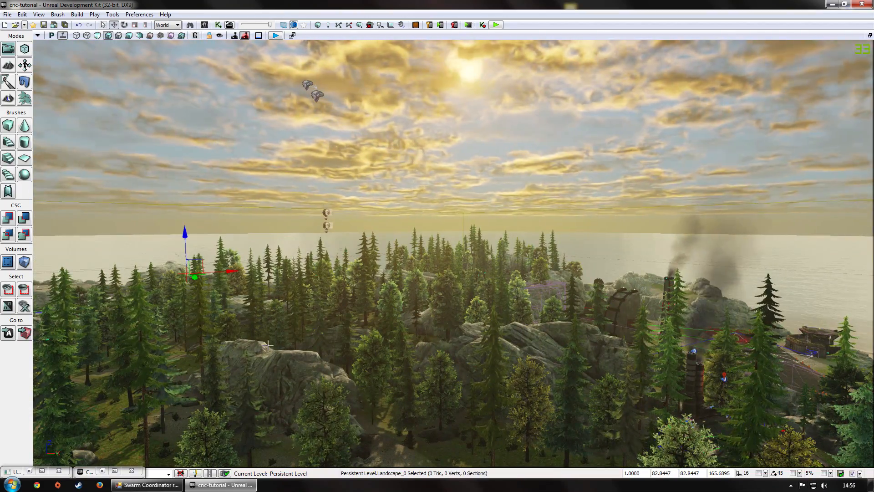
left_click_drag(391, 186, 362, 150)
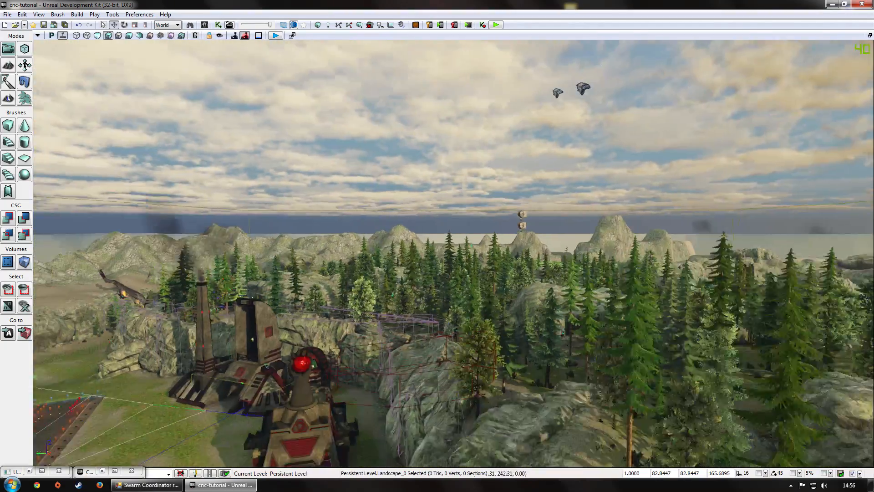
left_click_drag(592, 301, 683, 346)
right_click_drag(685, 346, 696, 384)
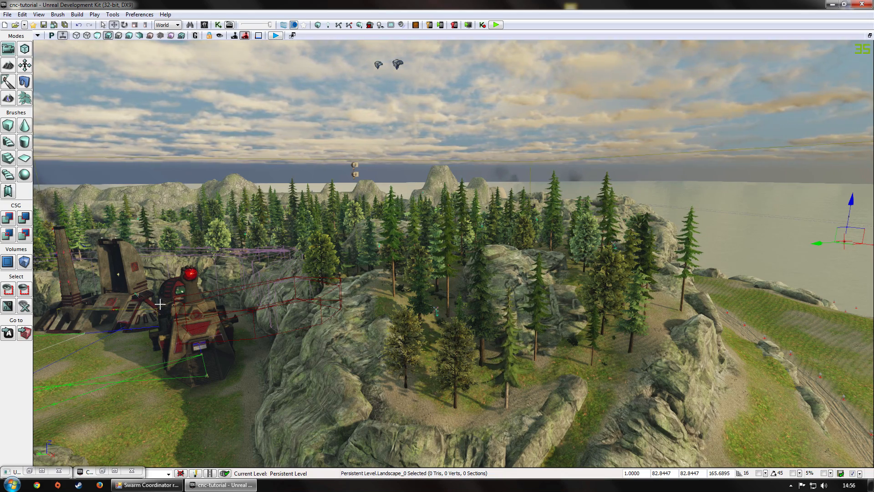
right_click_drag(387, 225, 330, 248)
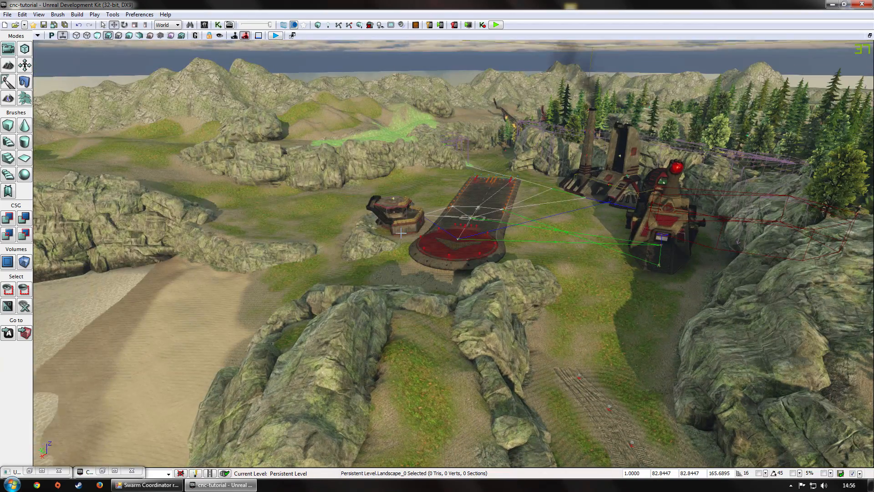